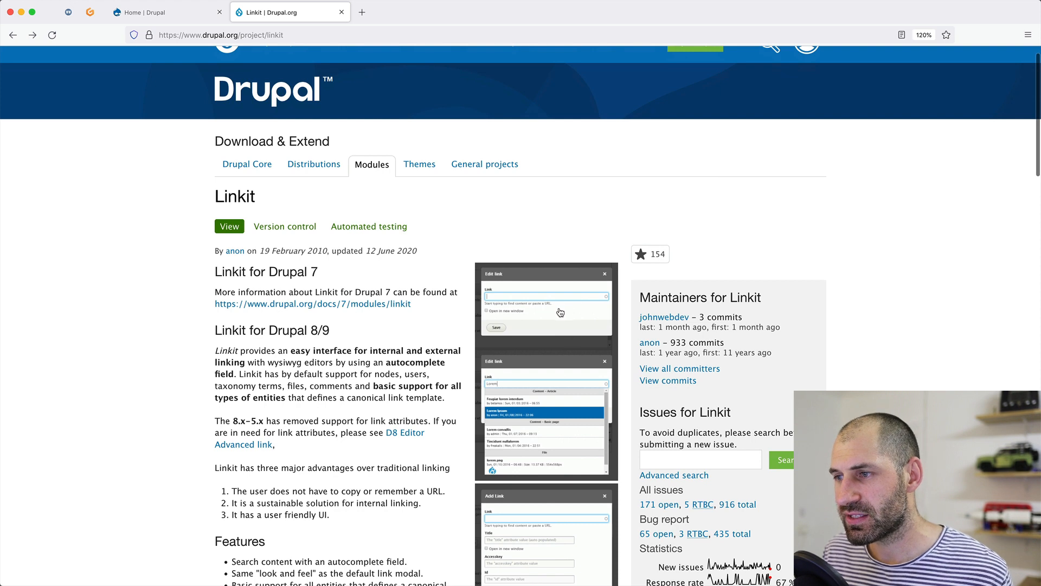
# View the Linkit screenshot at full size, then return and open the WebWash Linkit article.
pyautogui.click(559, 311)
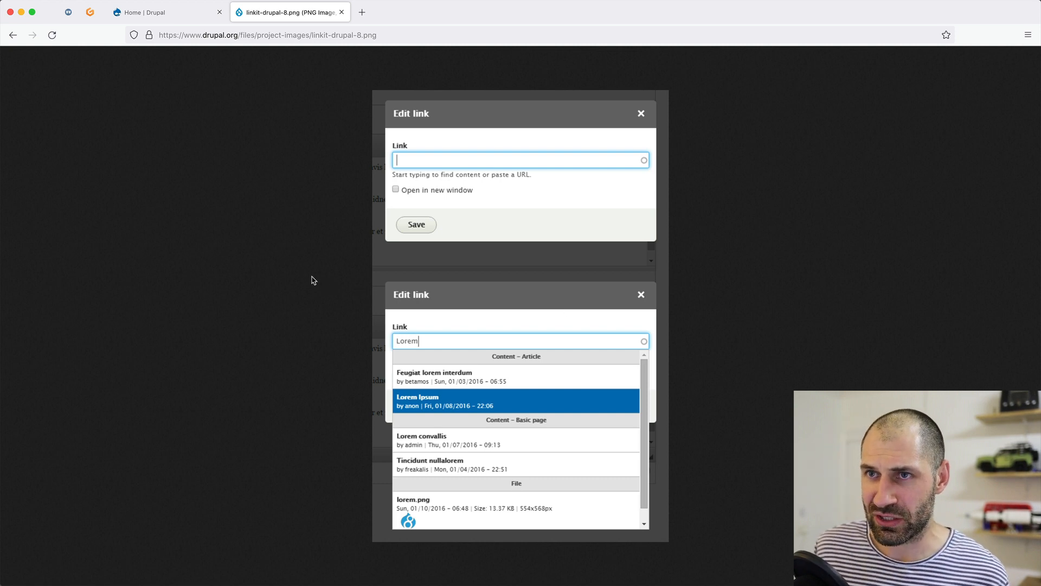
pyautogui.click(10, 35)
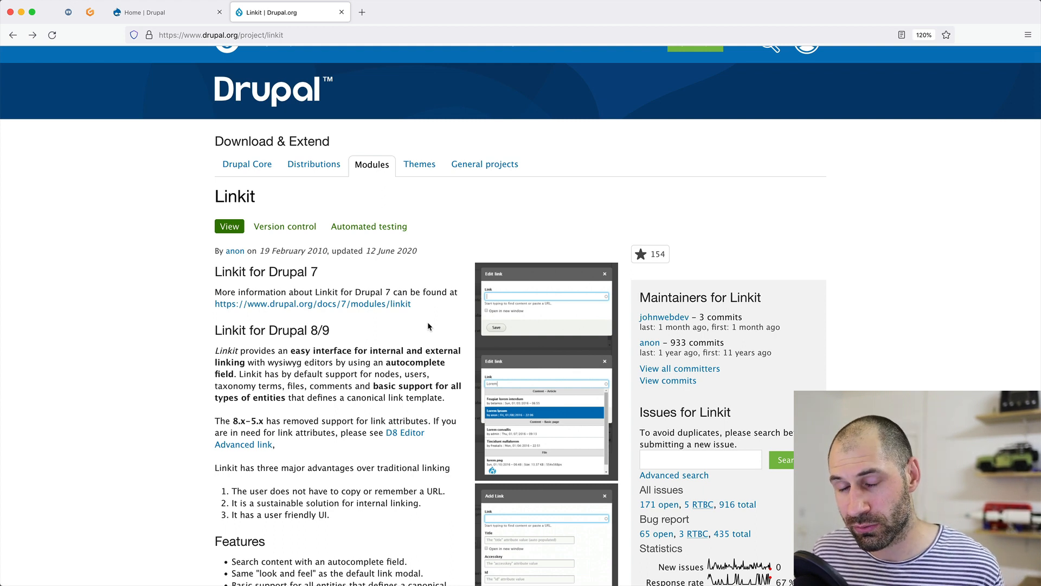
pyautogui.click(69, 12)
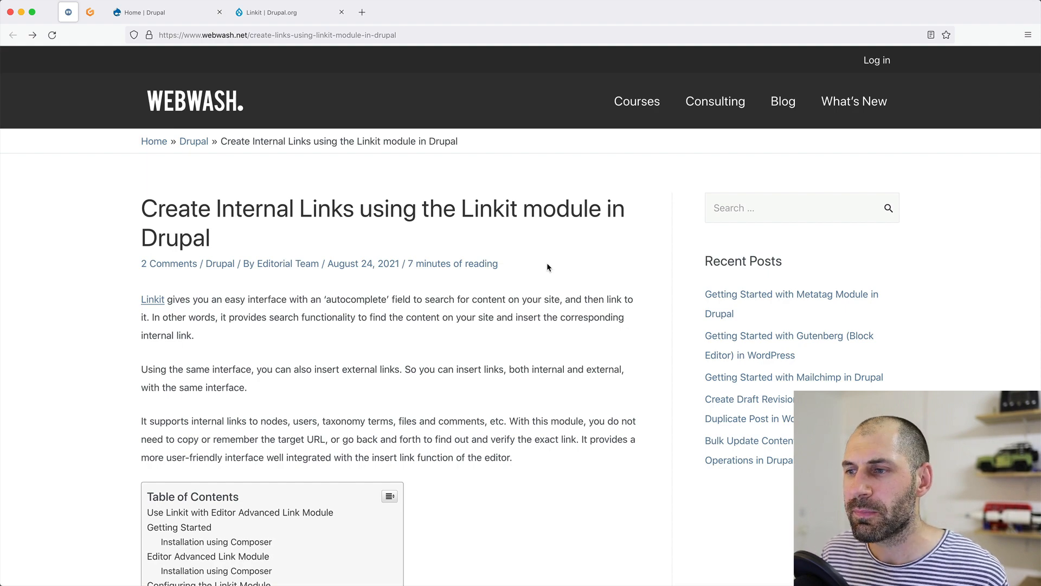
# Read through the WebWash Linkit article, then switch to the local Drupal site's Home page.
pyautogui.scroll(-5, 546, 266)
pyautogui.scroll(-10, 552, 296)
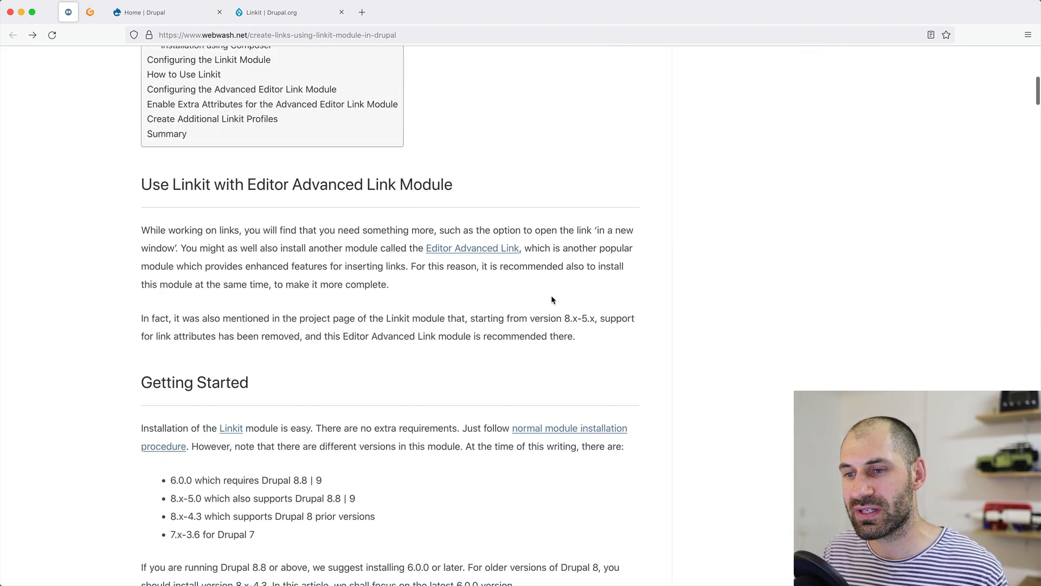
pyautogui.scroll(-4, 552, 296)
pyautogui.scroll(-14, 552, 299)
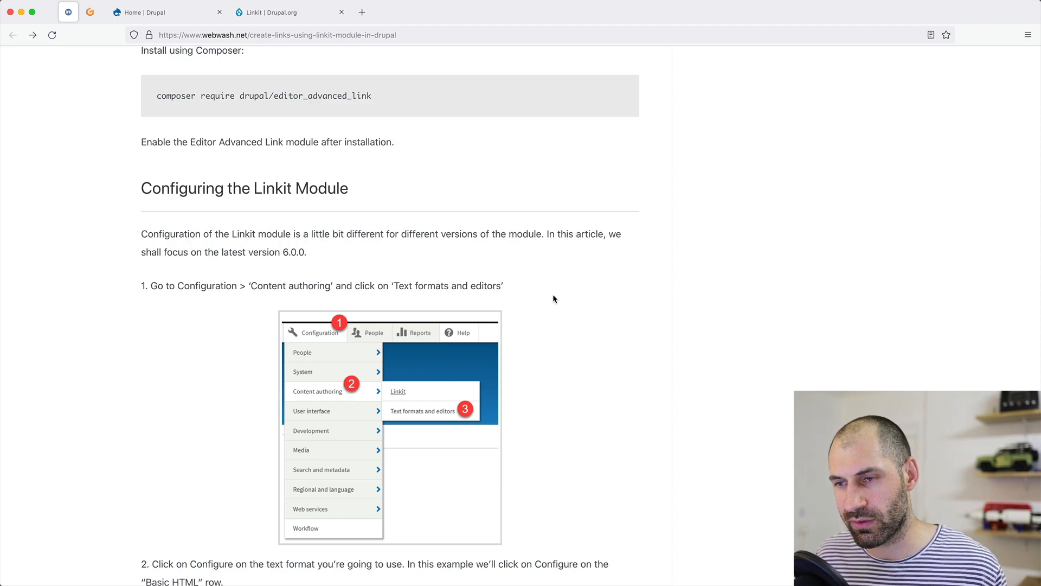
pyautogui.scroll(-11, 551, 299)
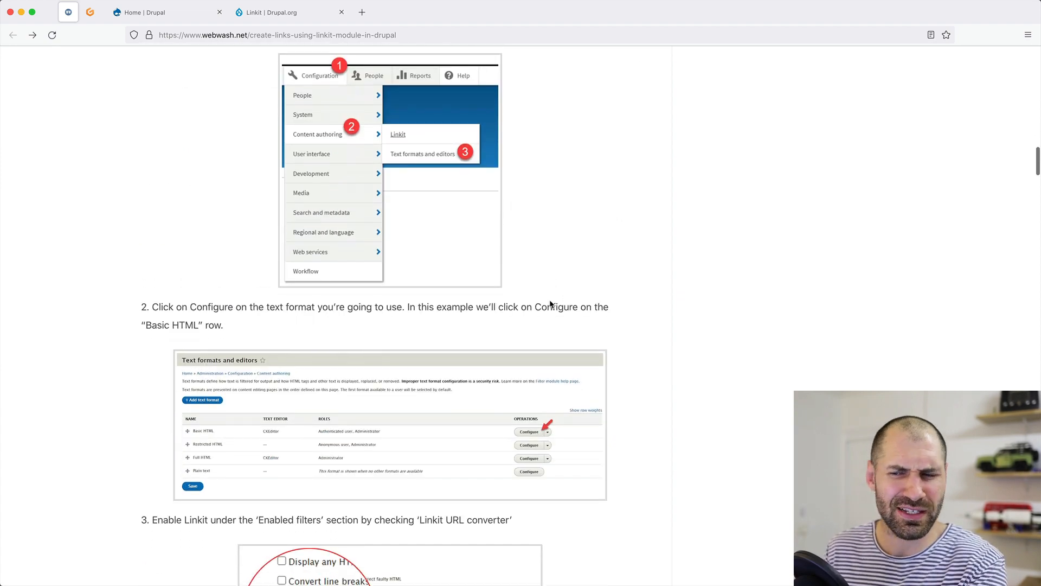
pyautogui.scroll(-20, 550, 303)
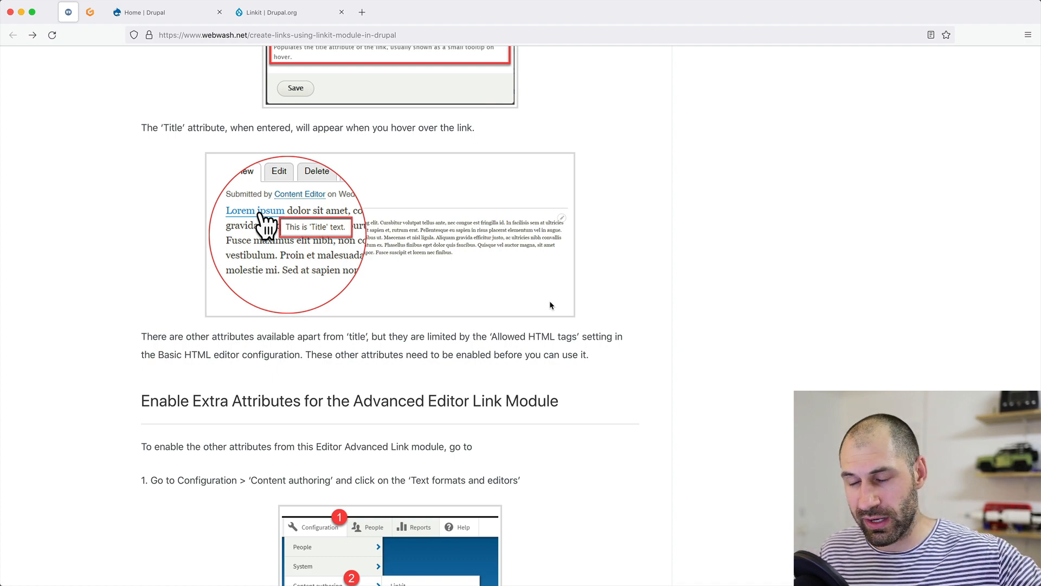
pyautogui.scroll(-20, 535, 318)
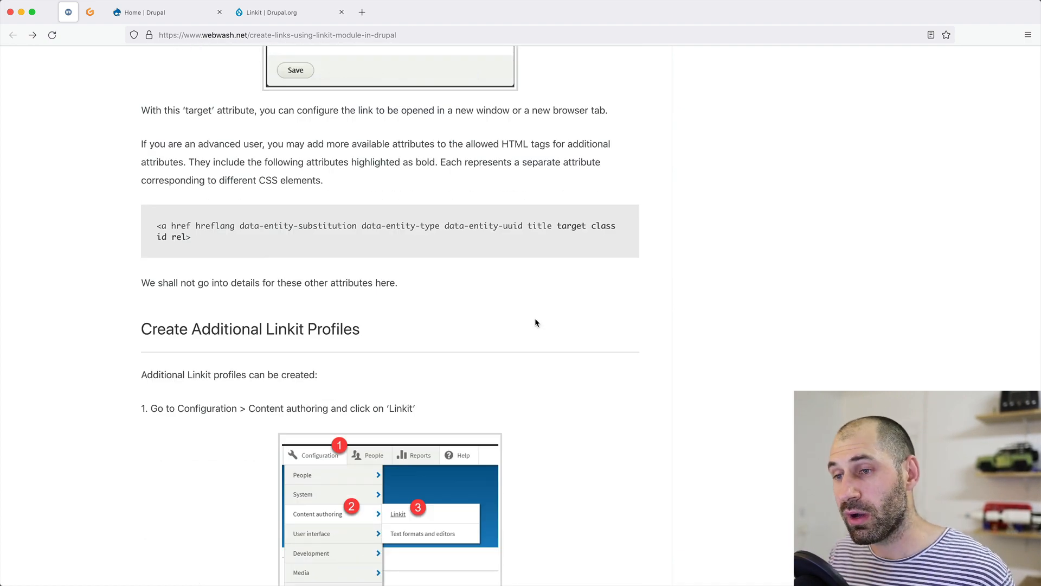
pyautogui.scroll(20, 535, 322)
pyautogui.scroll(20, 535, 323)
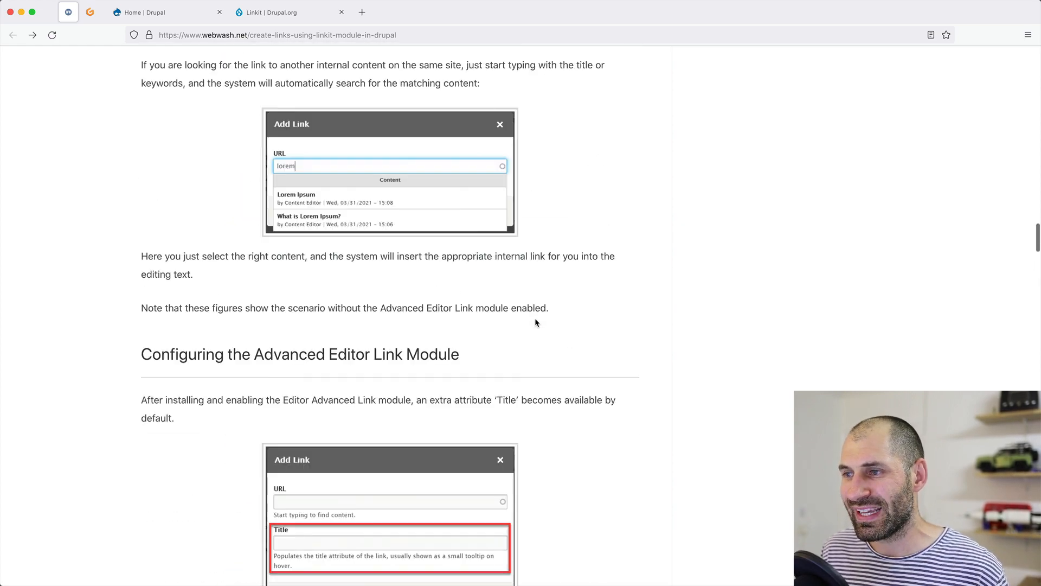
pyautogui.scroll(20, 535, 323)
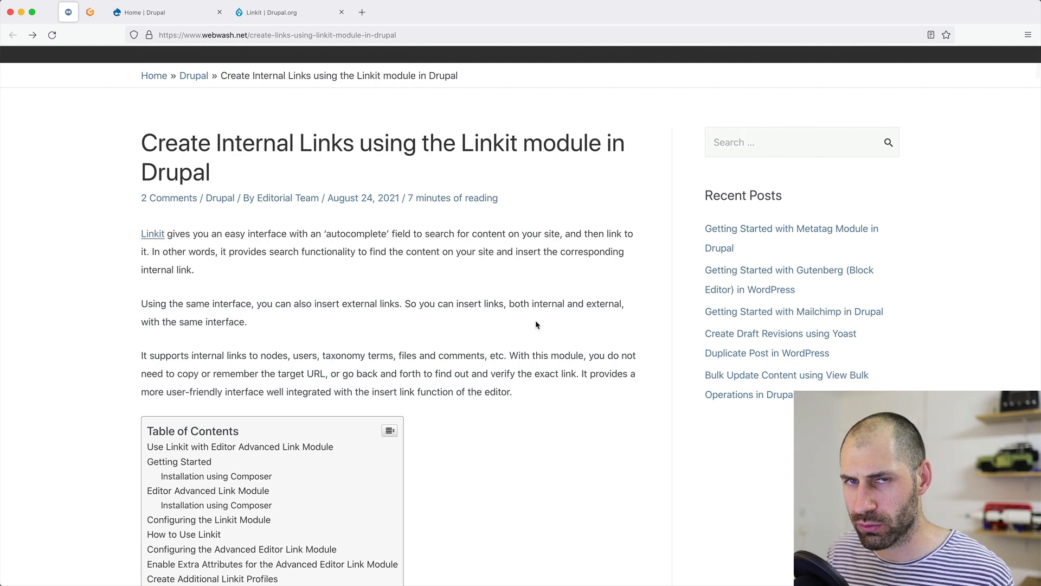
pyautogui.scroll(3, 535, 324)
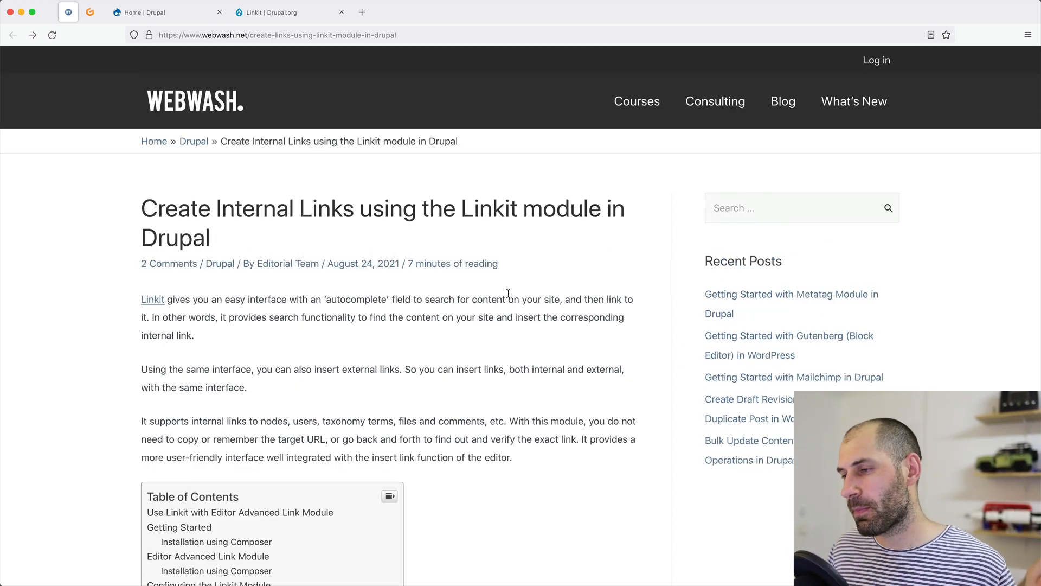
pyautogui.click(157, 13)
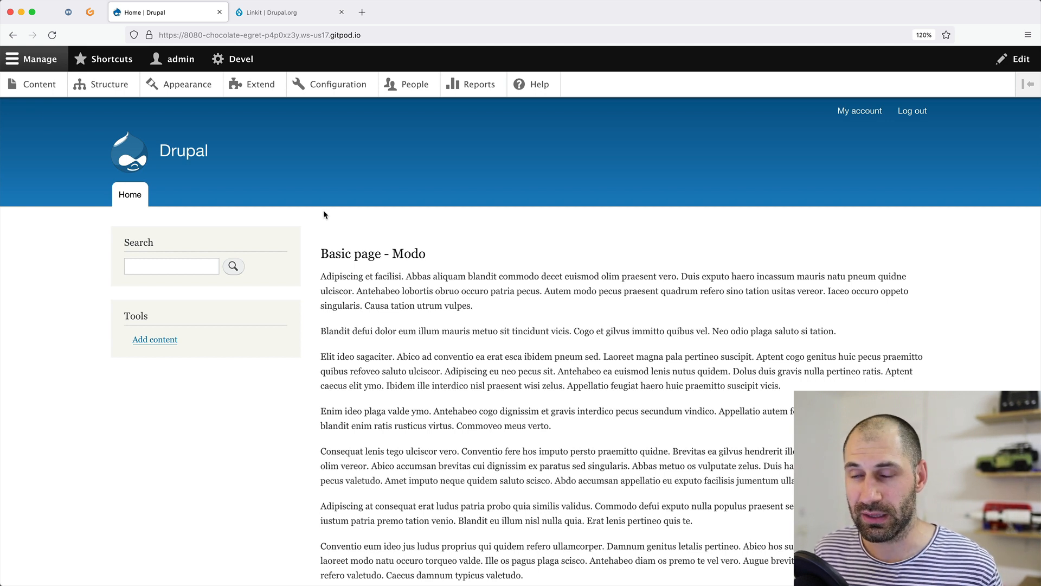
# In the zoomed-in Gitpod terminal, run 'composer require drupal/linkit'.
pyautogui.click(88, 17)
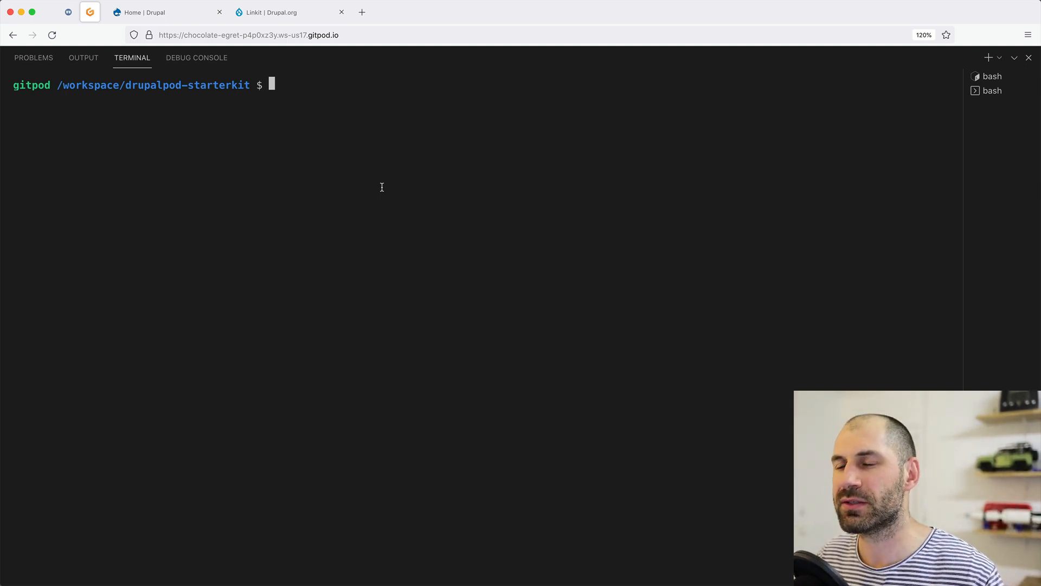
pyautogui.press('super+plus')
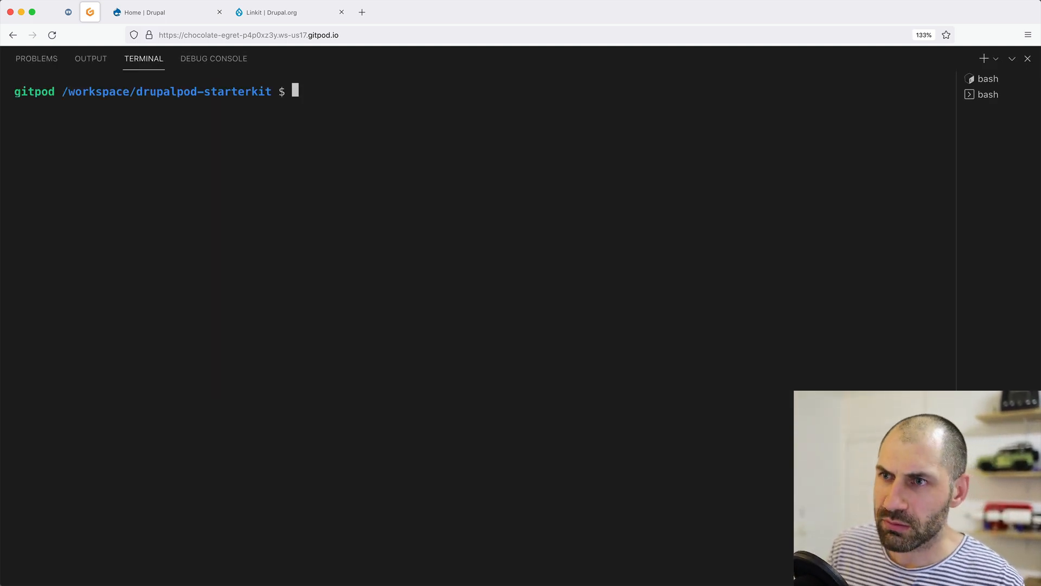
pyautogui.press('super+plus')
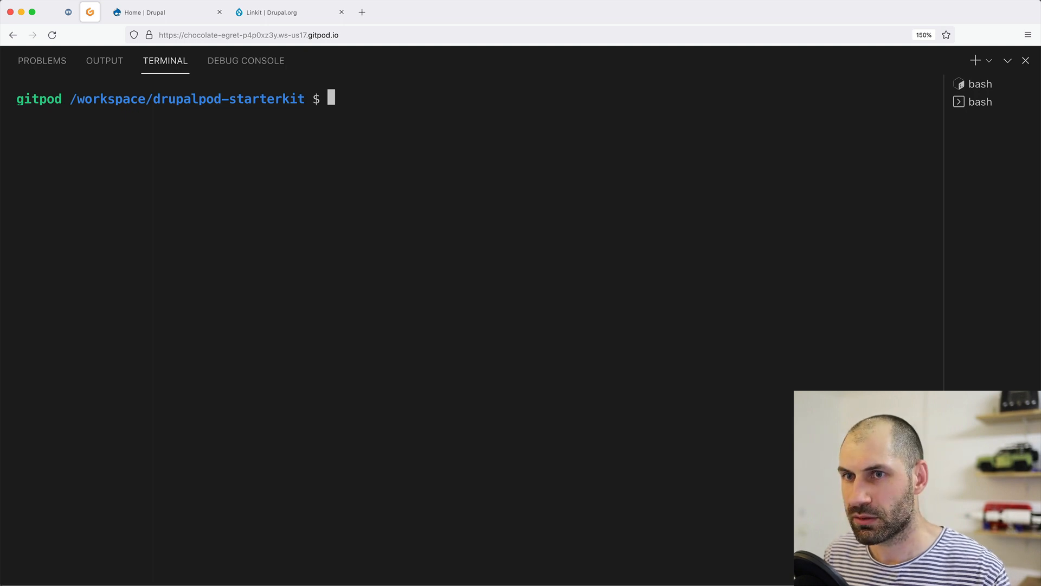
pyautogui.write('comp')
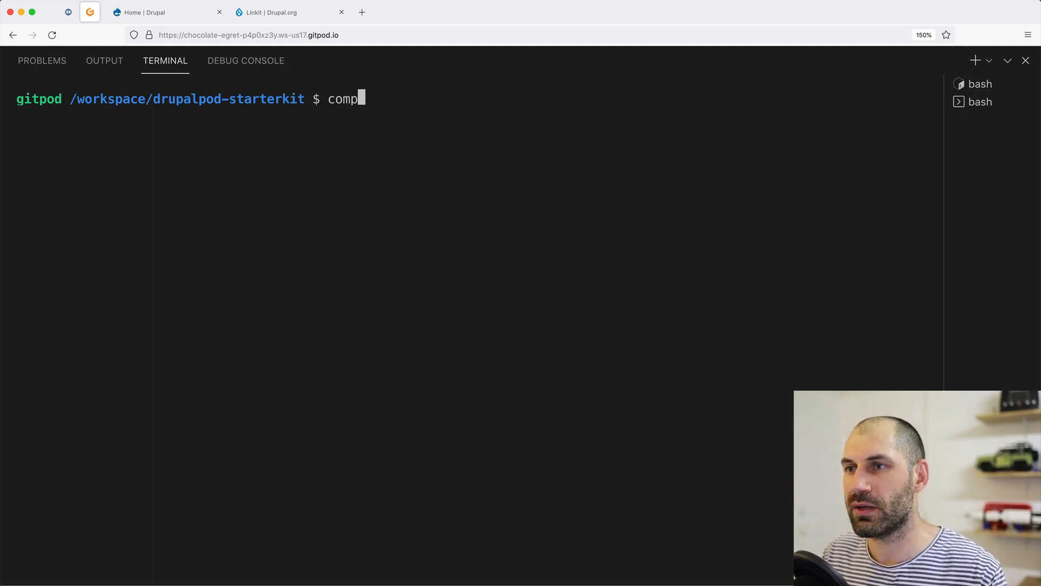
pyautogui.write('oser requi')
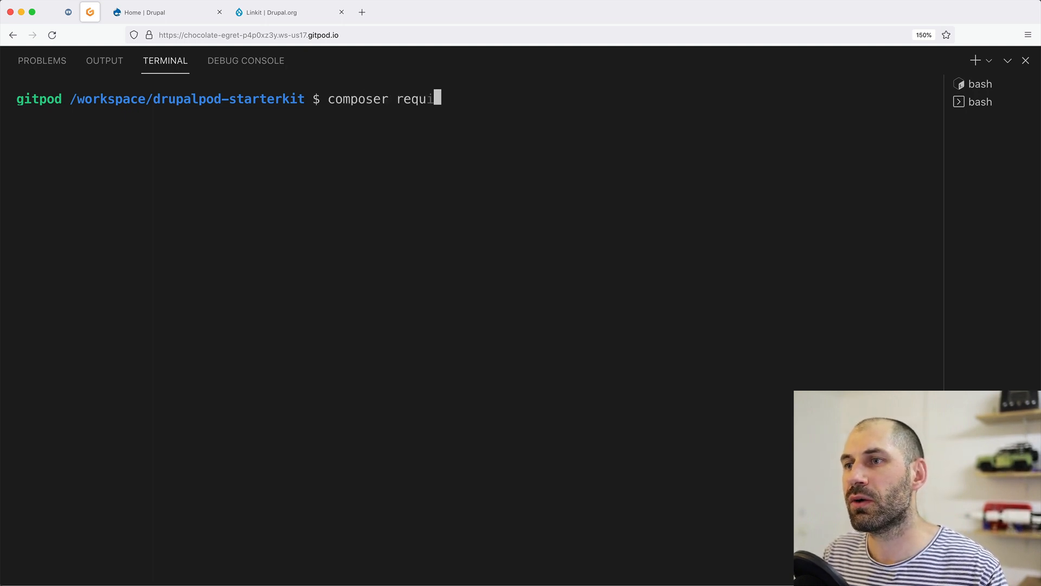
pyautogui.write('re drupal/linkit')
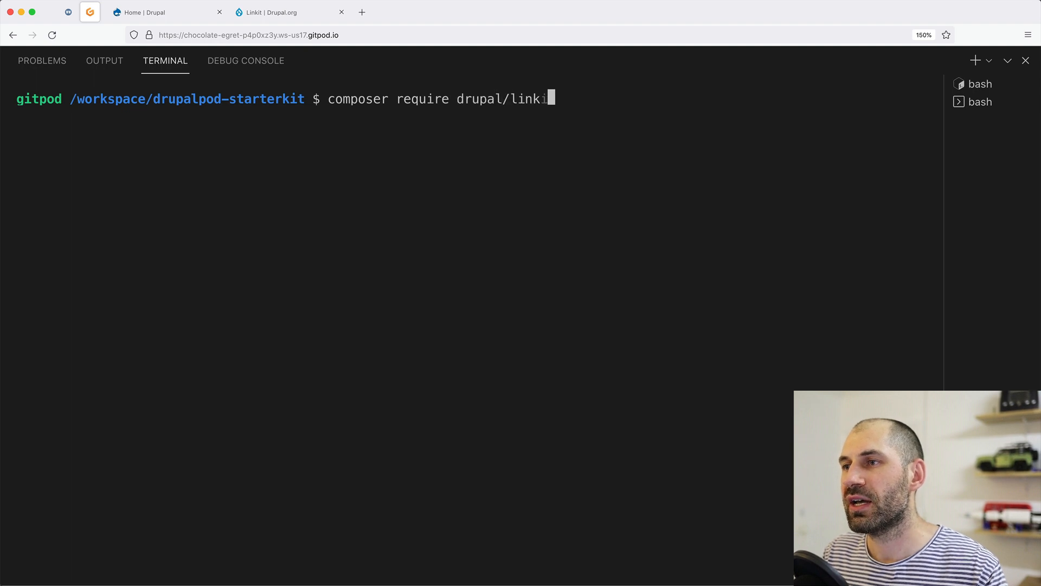
pyautogui.press('Return')
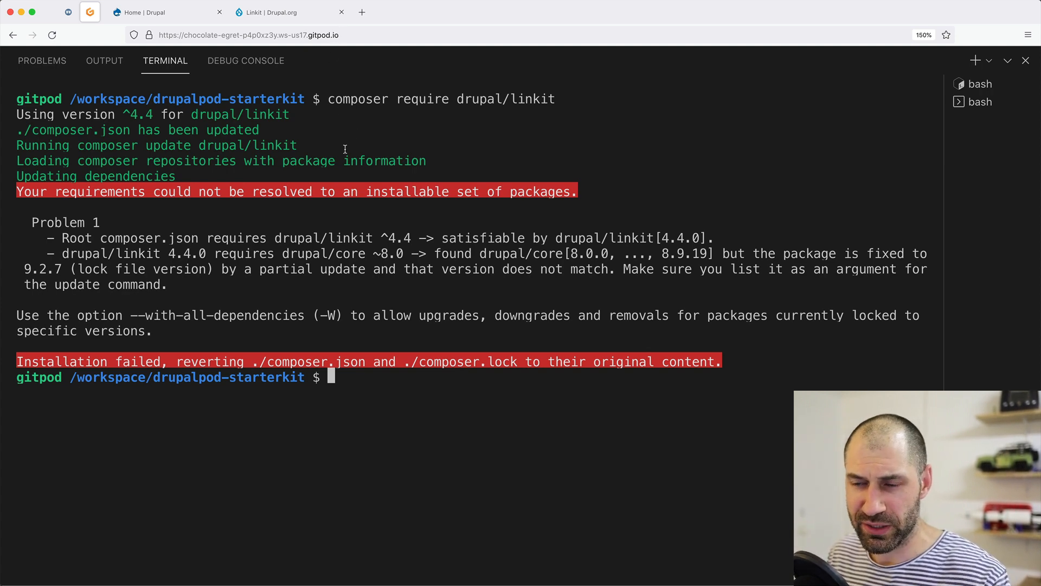
# Find the Linkit Downloads list and select the newest release, 6.0.0-beta3.
pyautogui.click(299, 13)
pyautogui.scroll(-10, 425, 375)
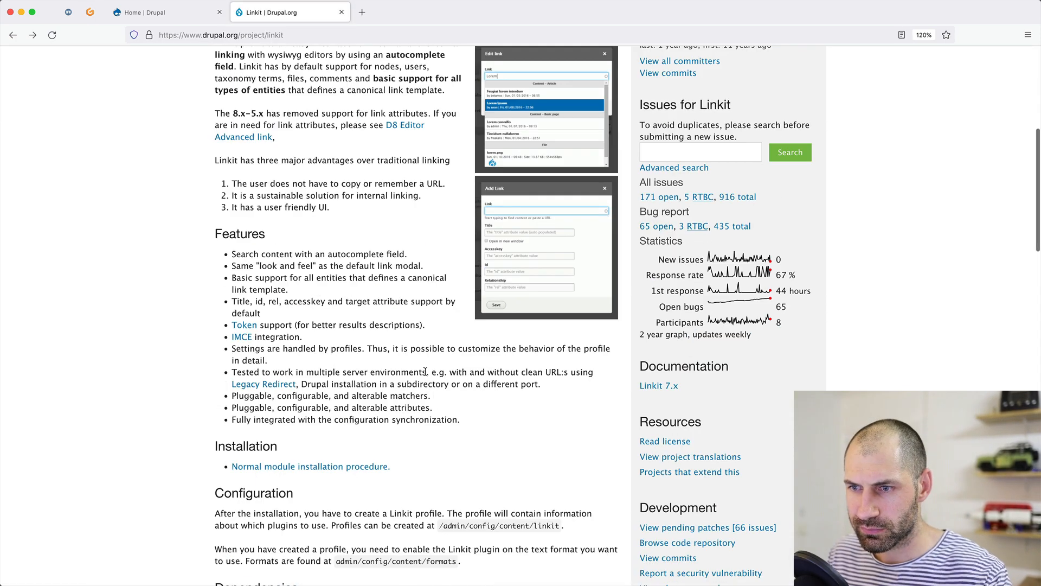
pyautogui.scroll(-6, 426, 375)
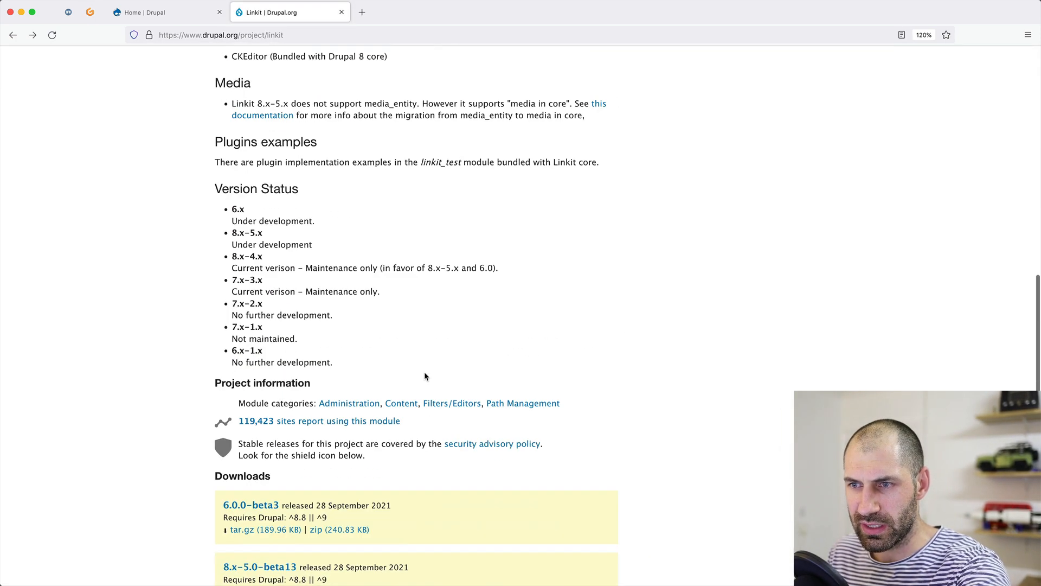
pyautogui.scroll(-3, 425, 373)
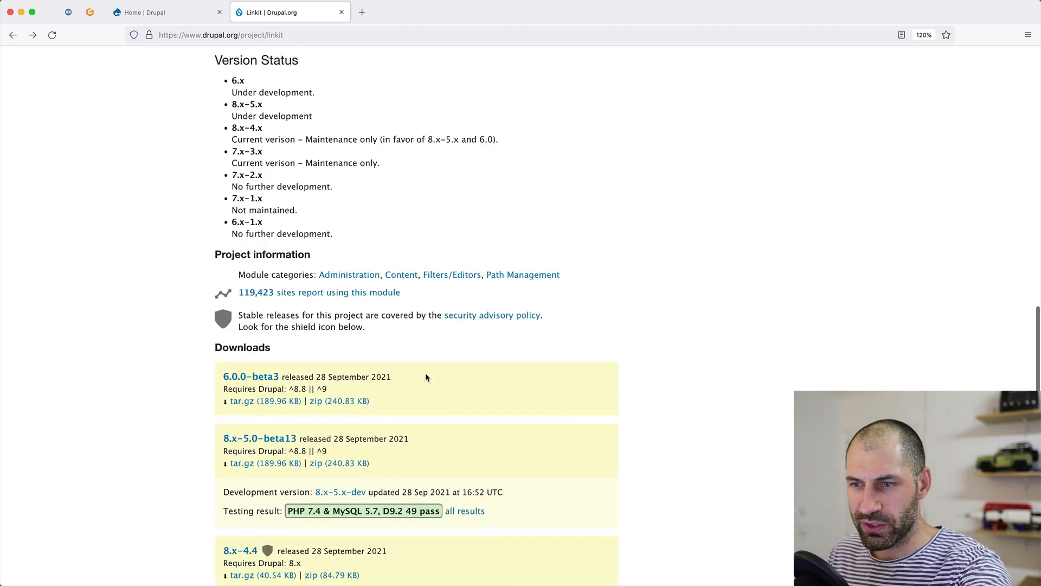
pyautogui.scroll(-1, 308, 440)
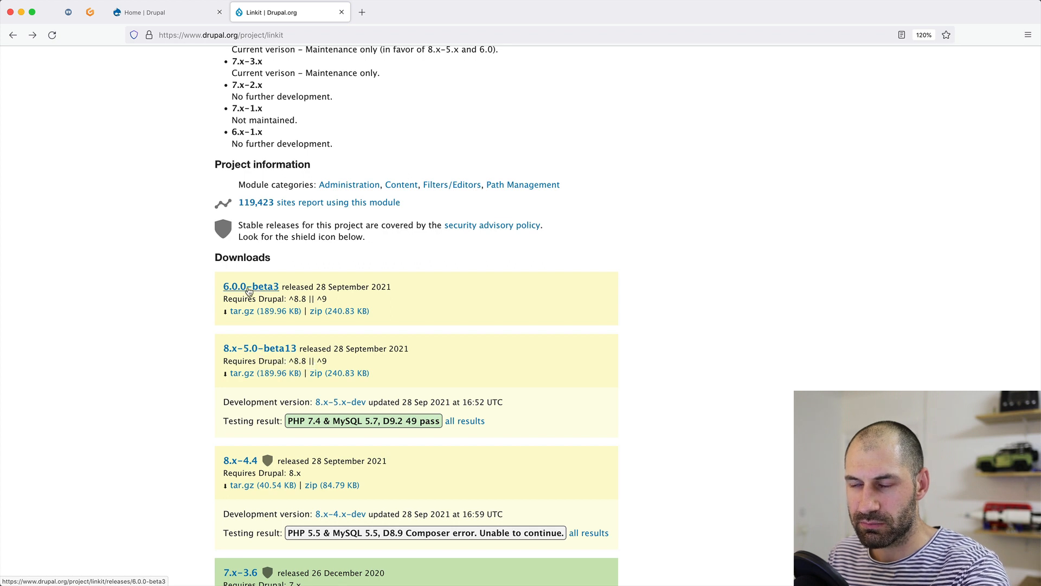
pyautogui.scroll(1, 249, 291)
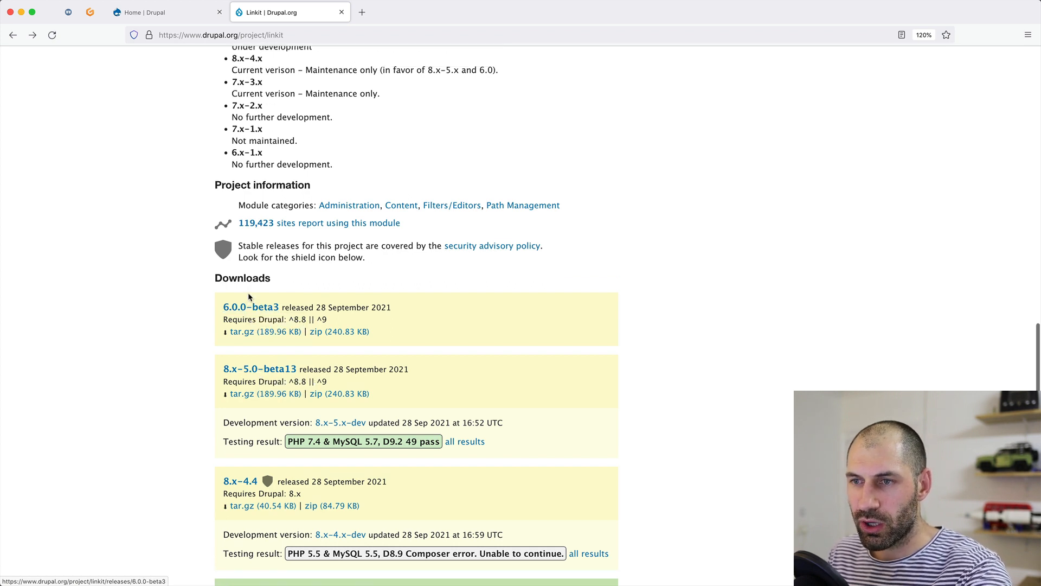
pyautogui.rightClick(257, 309)
pyautogui.click(224, 309)
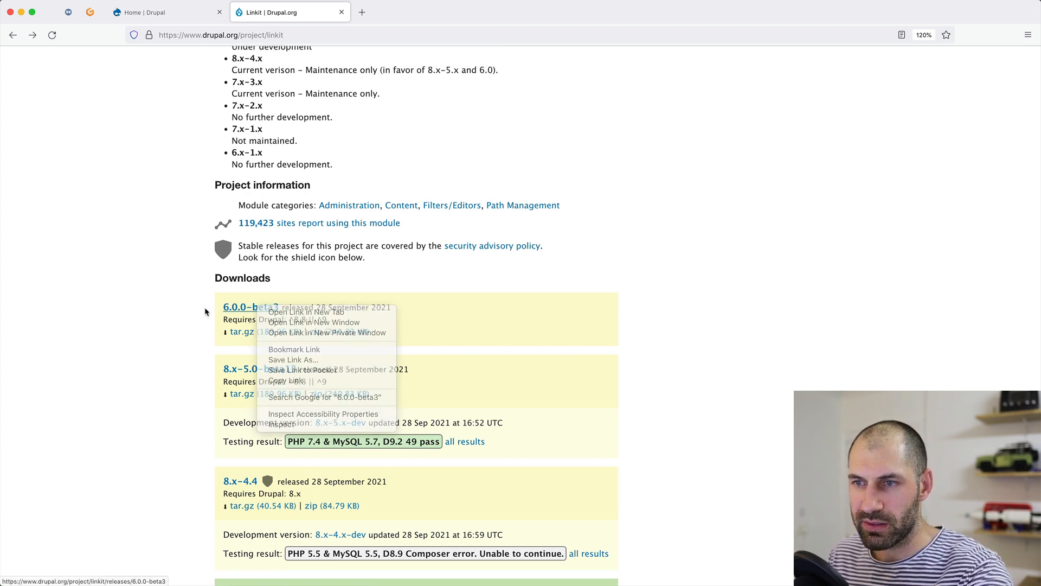
pyautogui.moveTo(280, 307); pyautogui.dragTo(223, 307)
pyautogui.press('super+c')
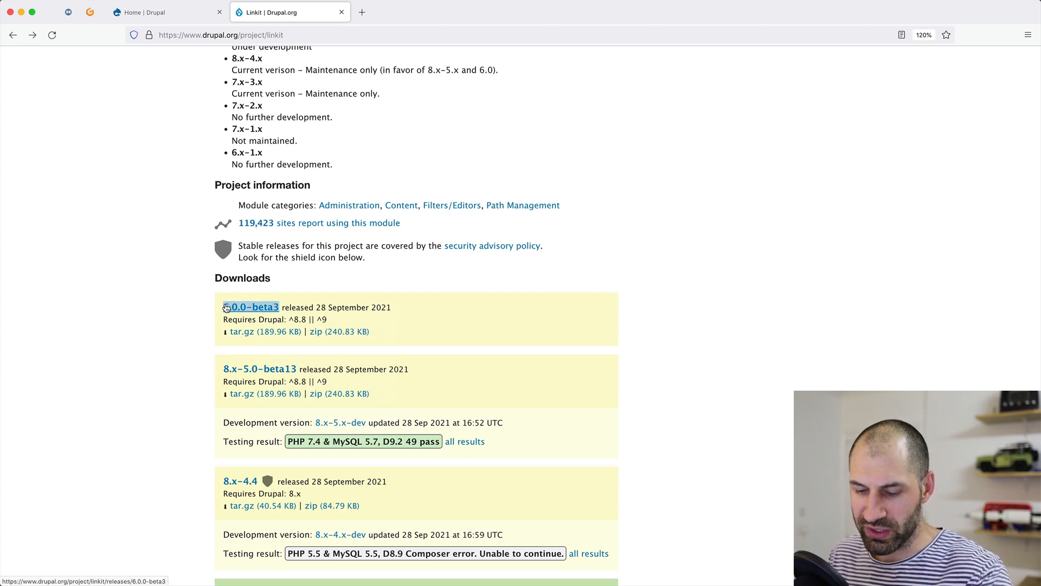
# Check the Gitpod terminal, then highlight the 8.x-4.x maintenance-only note on the Linkit page.
pyautogui.click(90, 12)
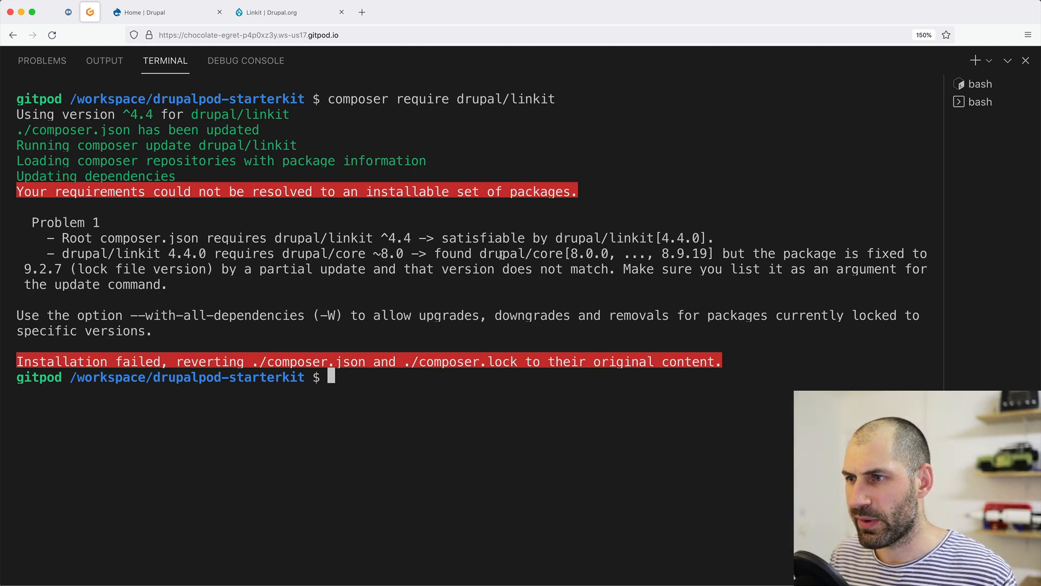
pyautogui.click(251, 12)
pyautogui.scroll(5, 271, 357)
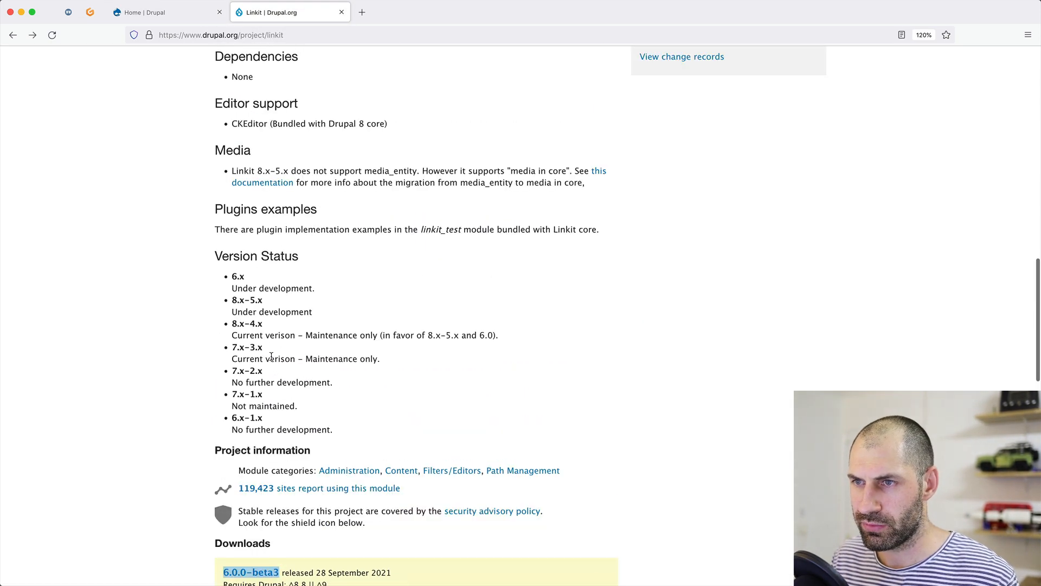
pyautogui.scroll(1, 271, 356)
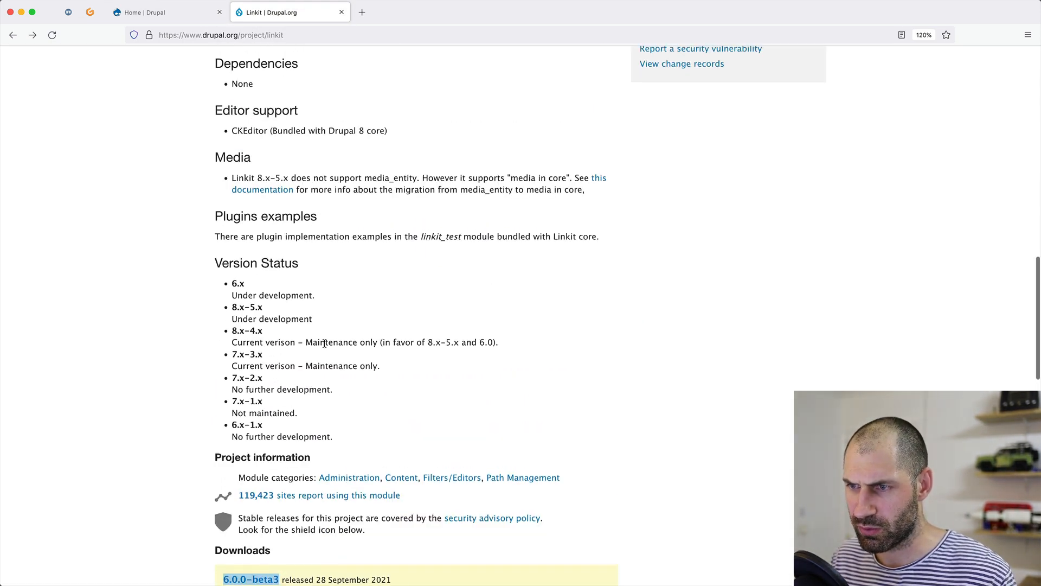
pyautogui.moveTo(238, 345); pyautogui.dragTo(458, 349)
pyautogui.click(474, 342)
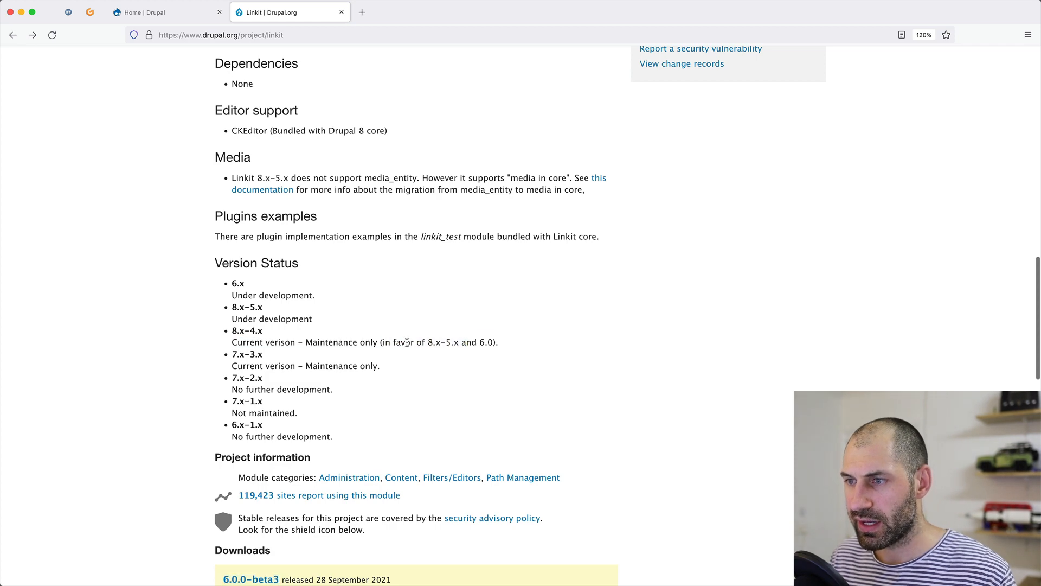
pyautogui.scroll(-5, 313, 391)
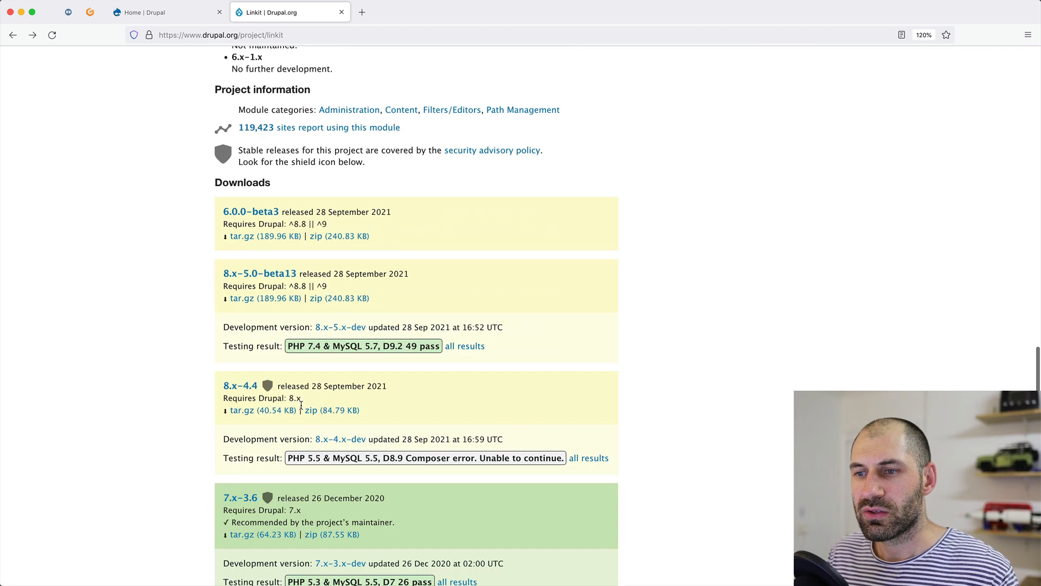
pyautogui.click(90, 12)
# Clear the Gitpod terminal screen with the clear command.
pyautogui.press('Up')
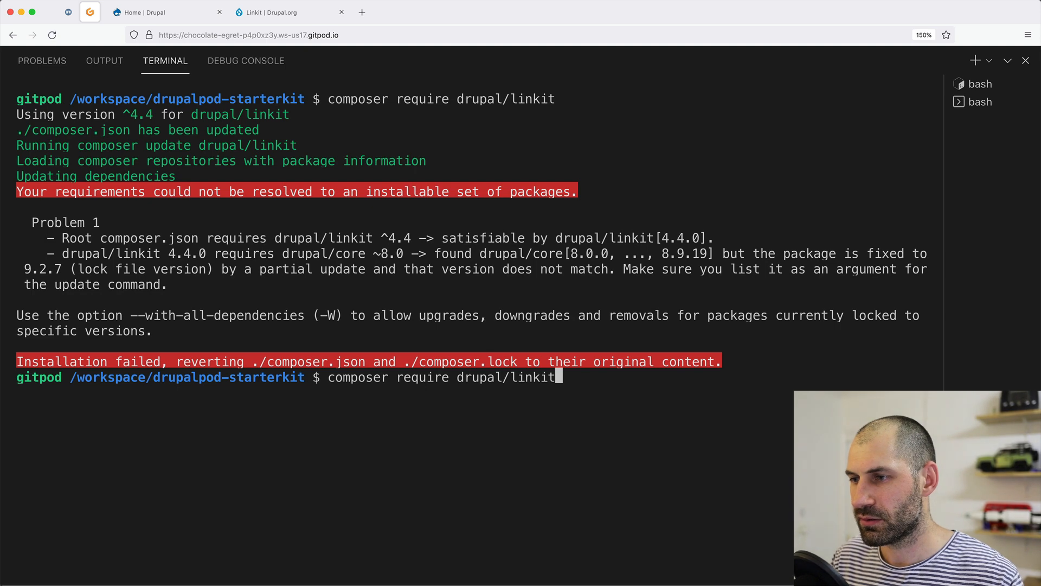
pyautogui.hotkey('ctrl', 'u')
pyautogui.write('cel')
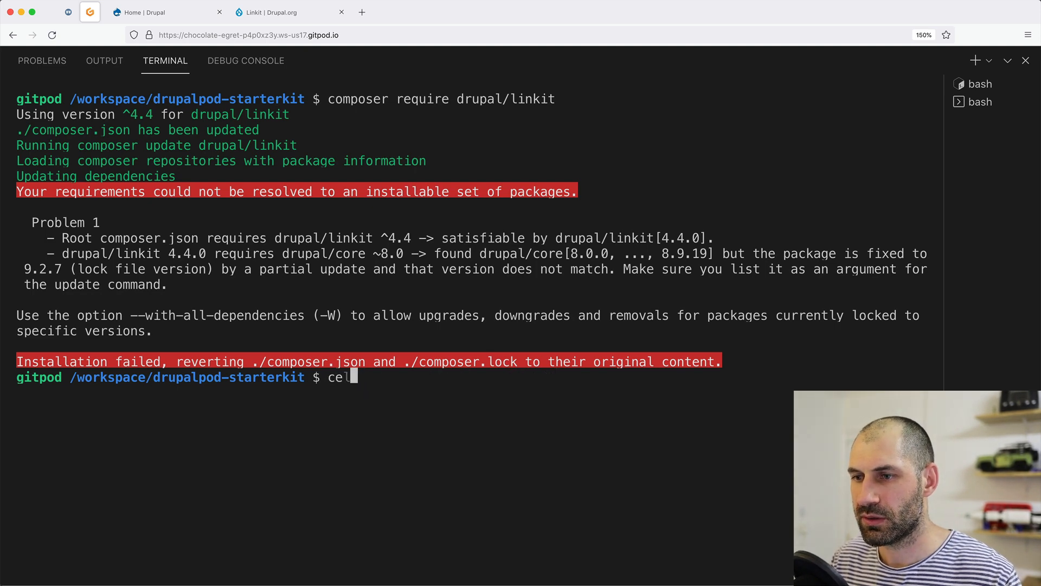
pyautogui.press('BackSpace')
pyautogui.press('BackSpace')
pyautogui.write('lear')
pyautogui.press('Return')
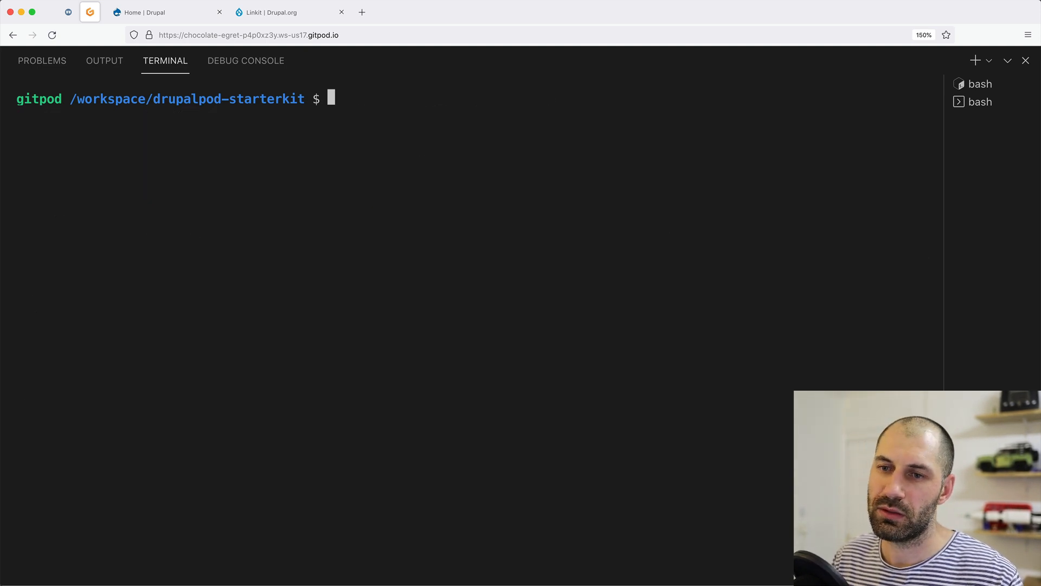
# Install Linkit with 'composer require drupal/linkit:6.0.0-beta3', then return to the Drupal site.
pyautogui.press('Up')
pyautogui.press('Up')
pyautogui.write(':')
pyautogui.press('super+v')
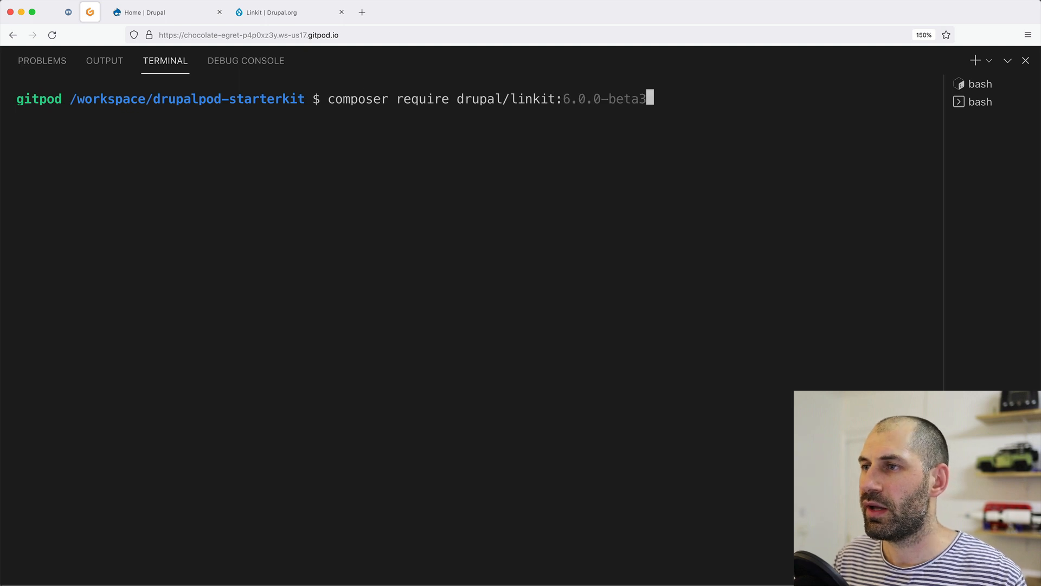
pyautogui.press('Return')
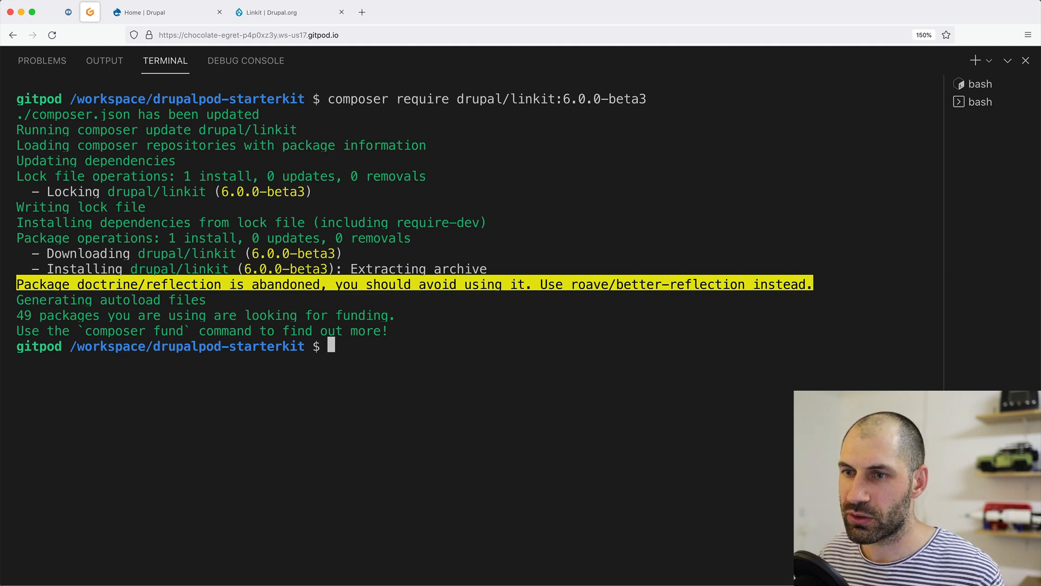
pyautogui.click(157, 14)
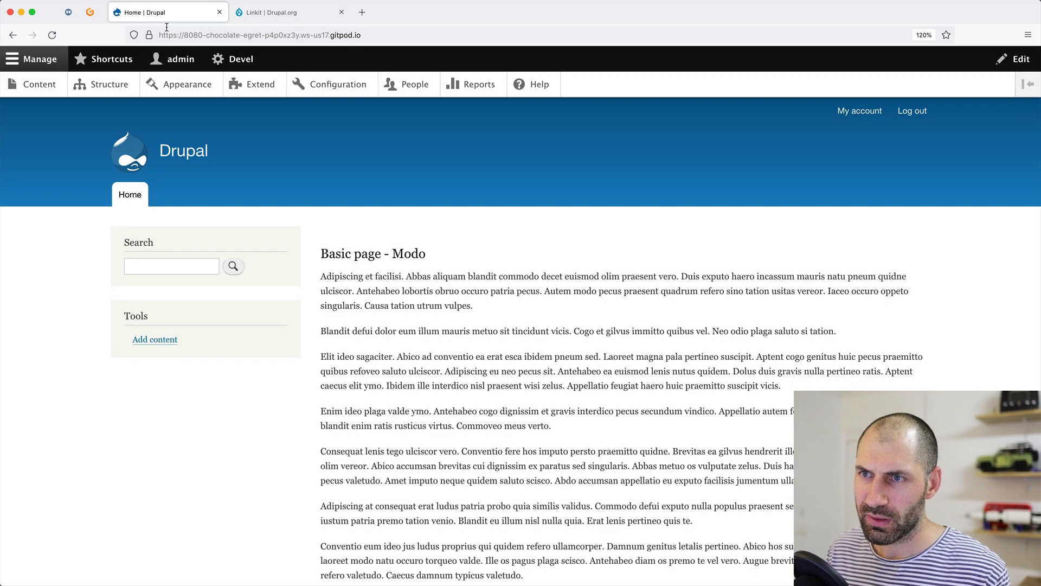
# Filter the Extend page by 'linkit', then tick and install the Linkit module.
pyautogui.click(255, 88)
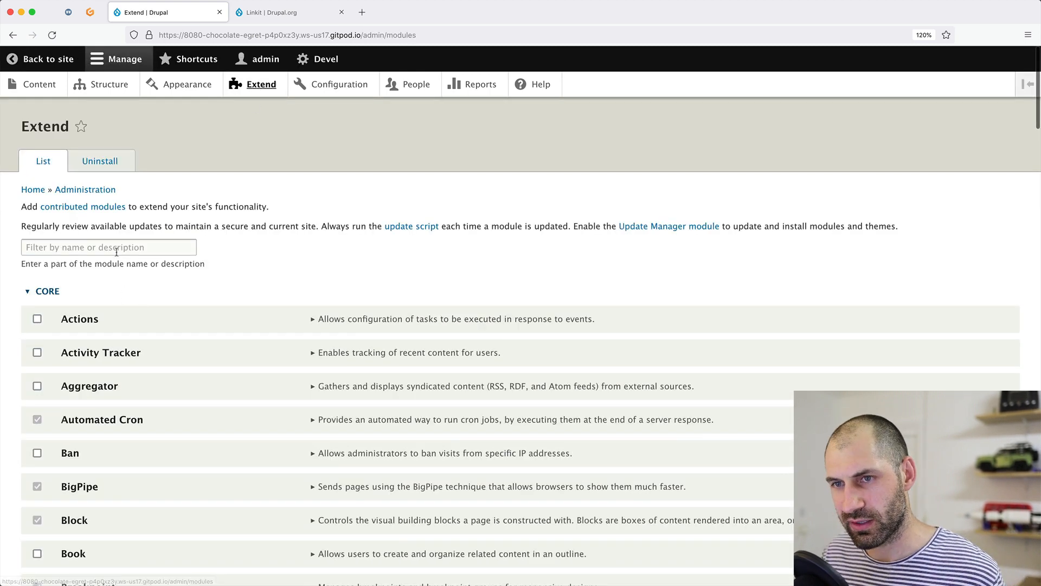
pyautogui.click(116, 252)
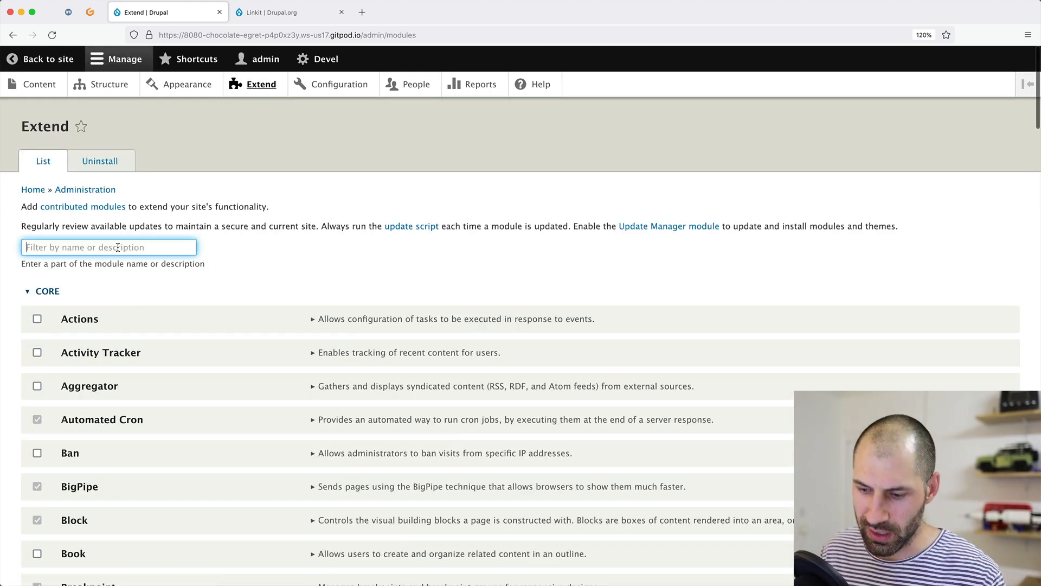
pyautogui.write('linkit')
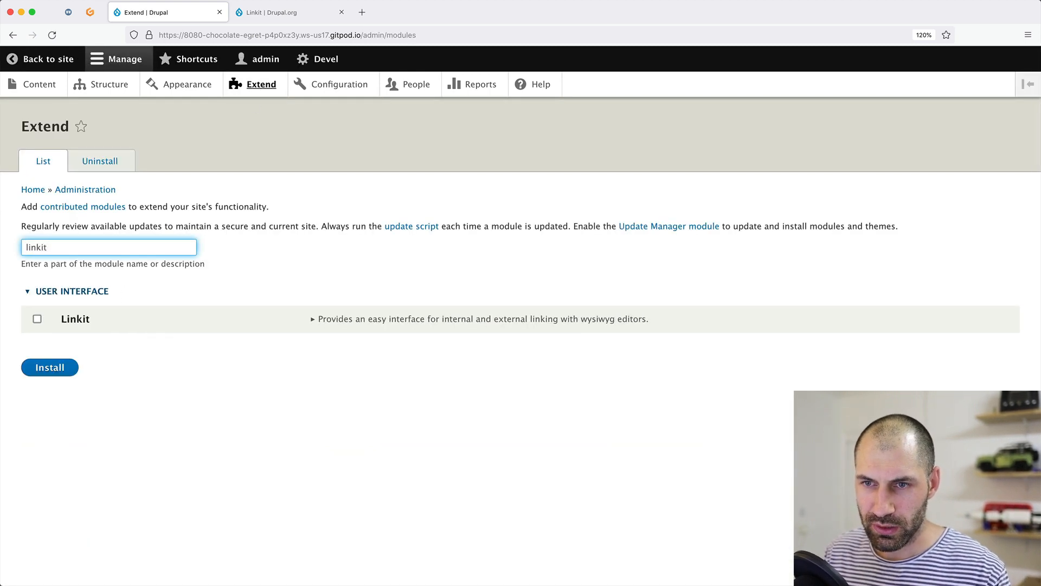
pyautogui.click(37, 319)
pyautogui.click(59, 368)
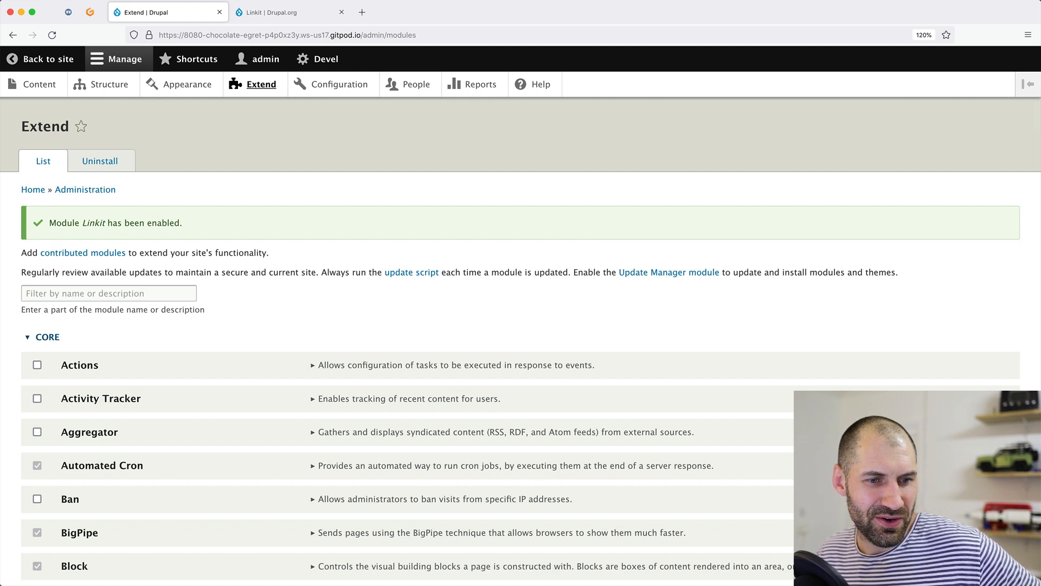
pyautogui.click(350, 94)
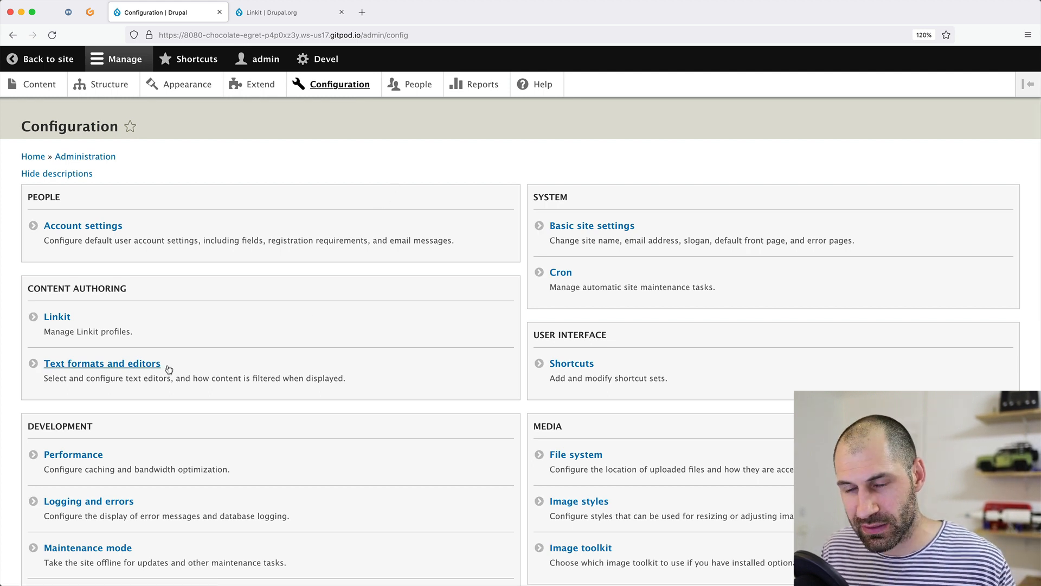
# Open Text formats and editors and edit the Basic HTML format.
pyautogui.click(123, 365)
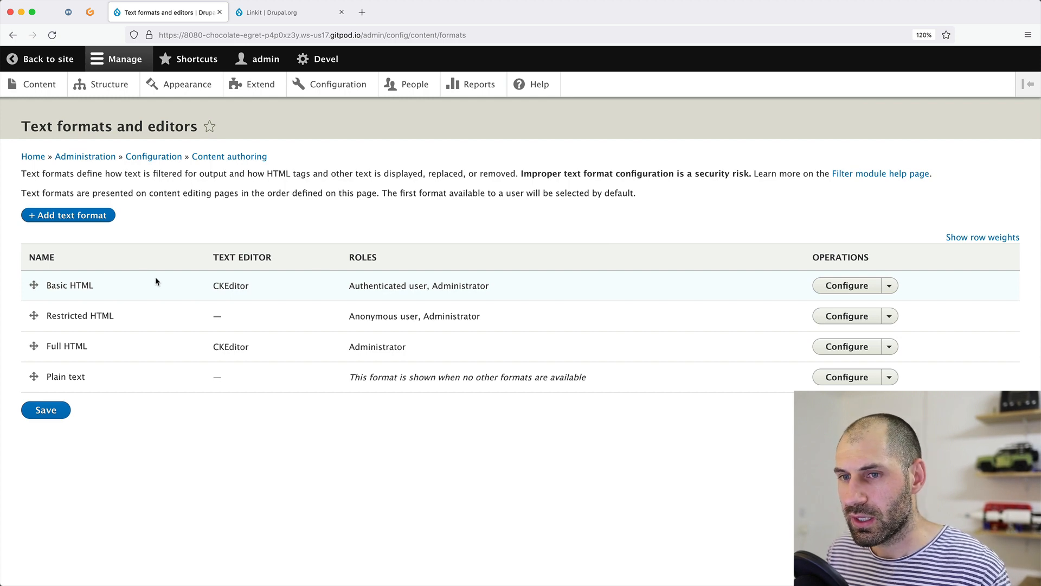
pyautogui.click(830, 285)
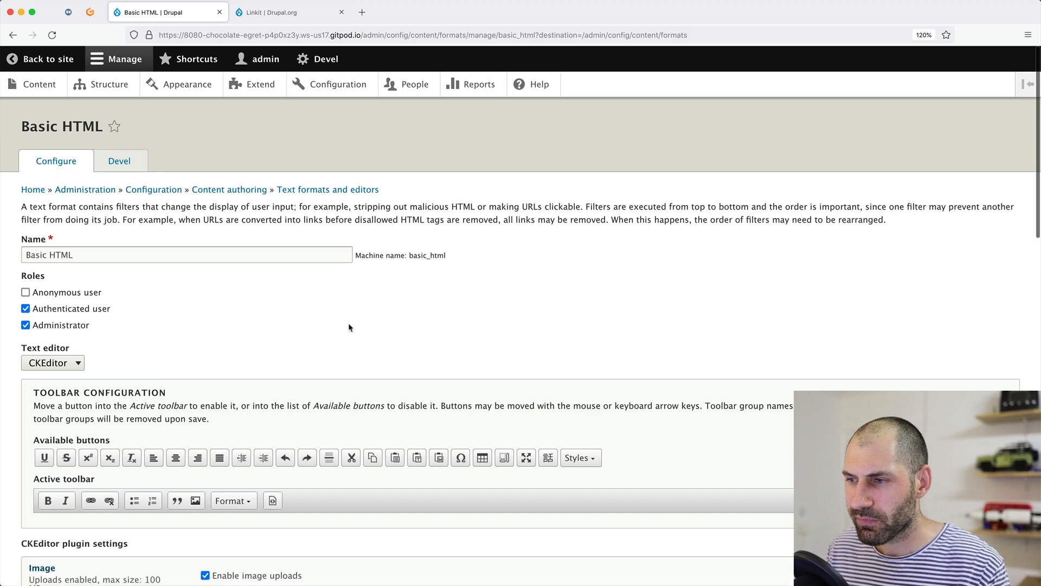
# In Basic HTML, enable the Linkit URL converter filter and turn on Linkit with the Default profile.
pyautogui.scroll(-5, 254, 331)
pyautogui.scroll(-1, 274, 335)
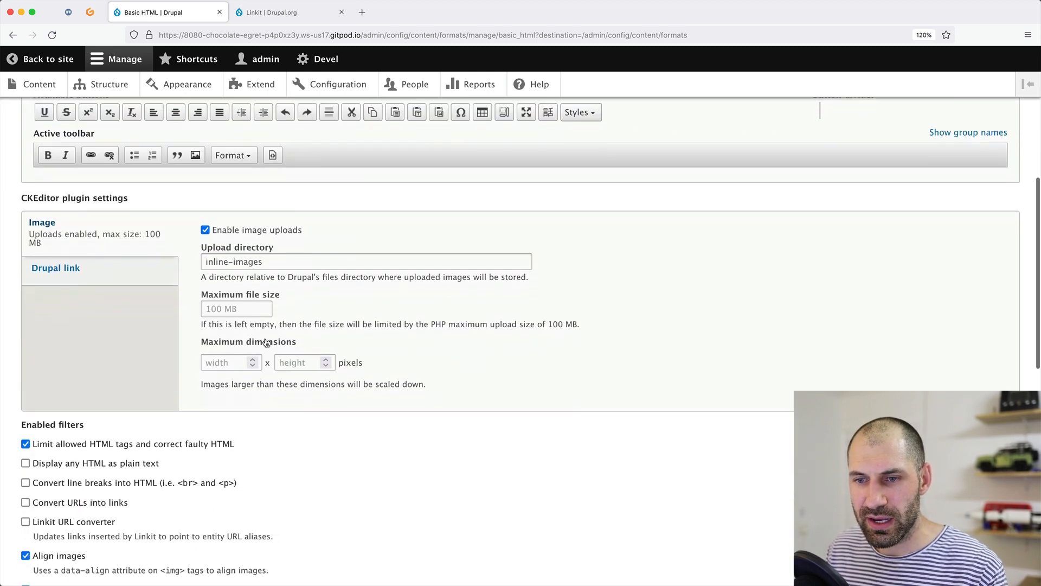
pyautogui.scroll(-4, 110, 277)
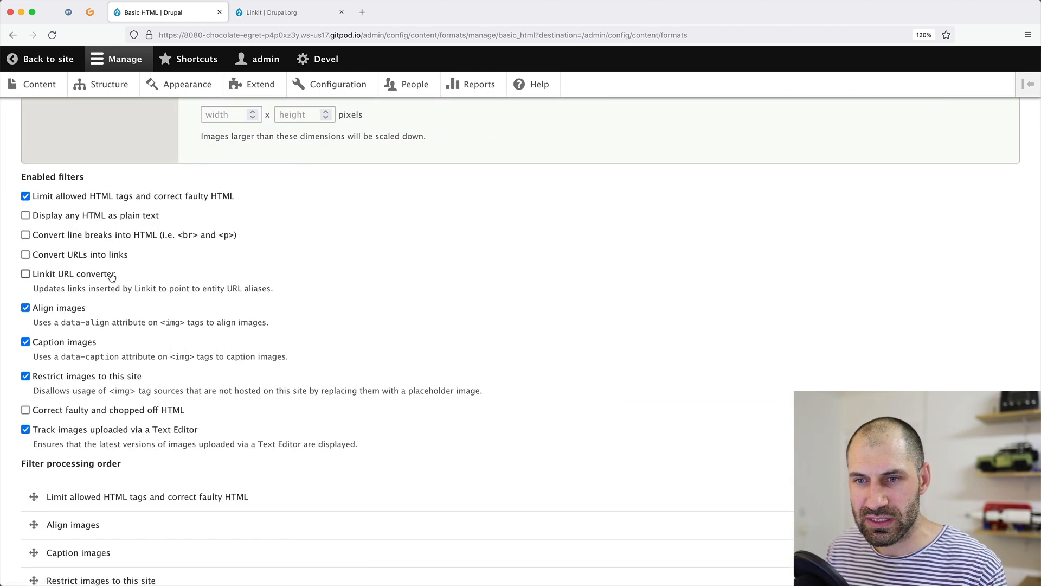
pyautogui.click(58, 278)
pyautogui.scroll(4, 62, 278)
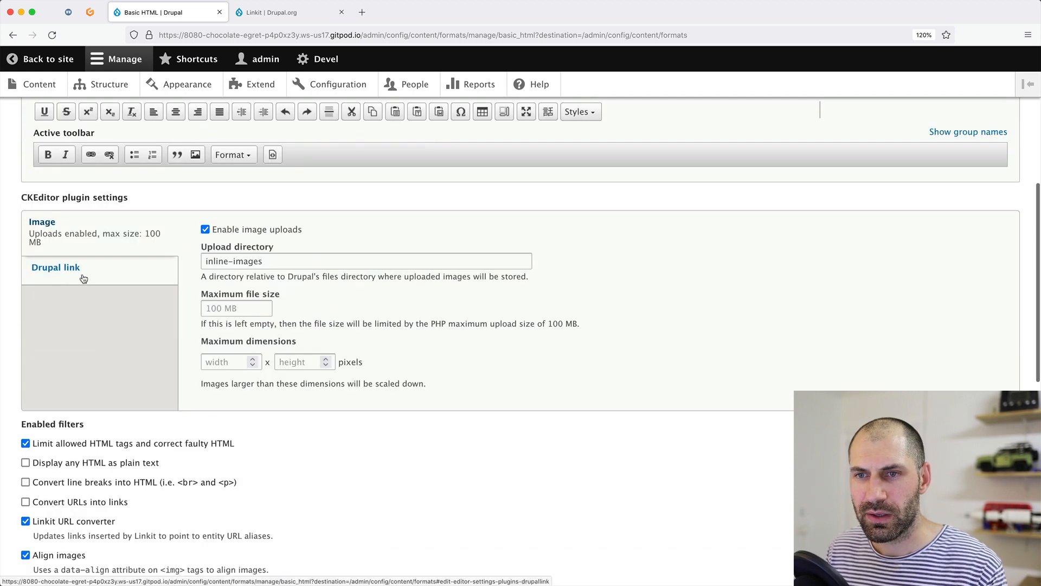
pyautogui.click(83, 279)
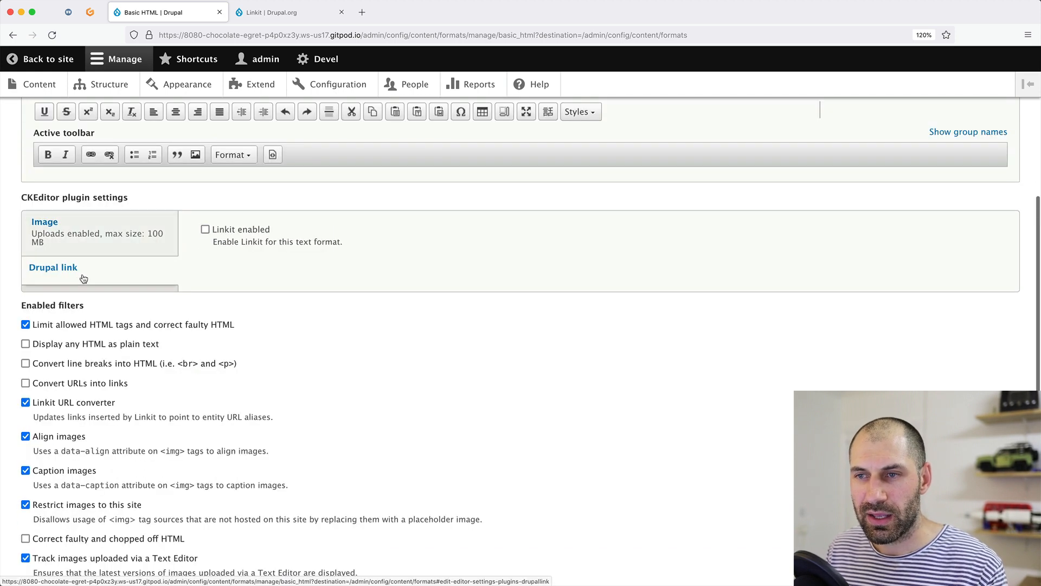
pyautogui.click(224, 234)
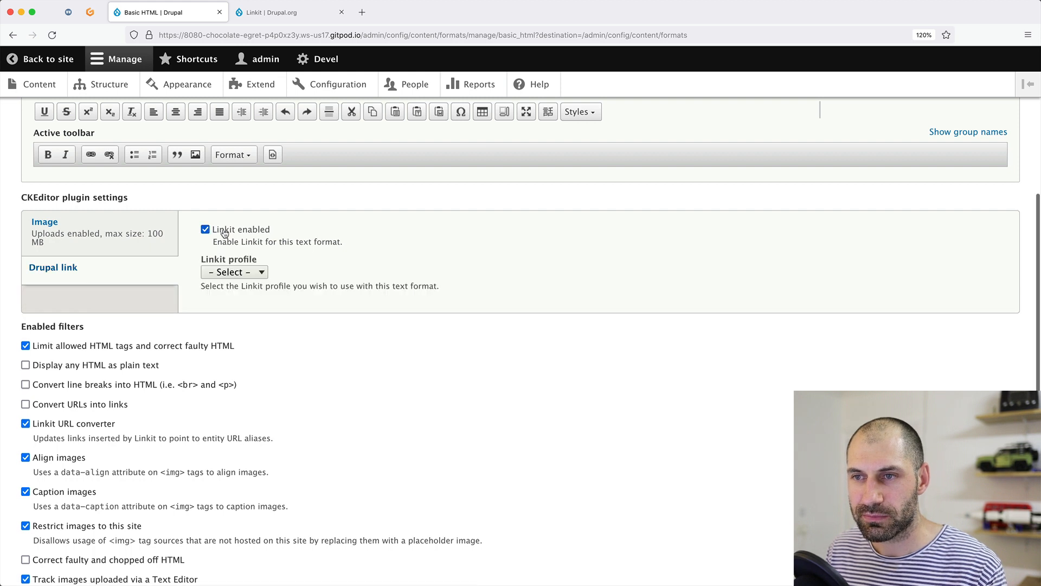
pyautogui.click(247, 275)
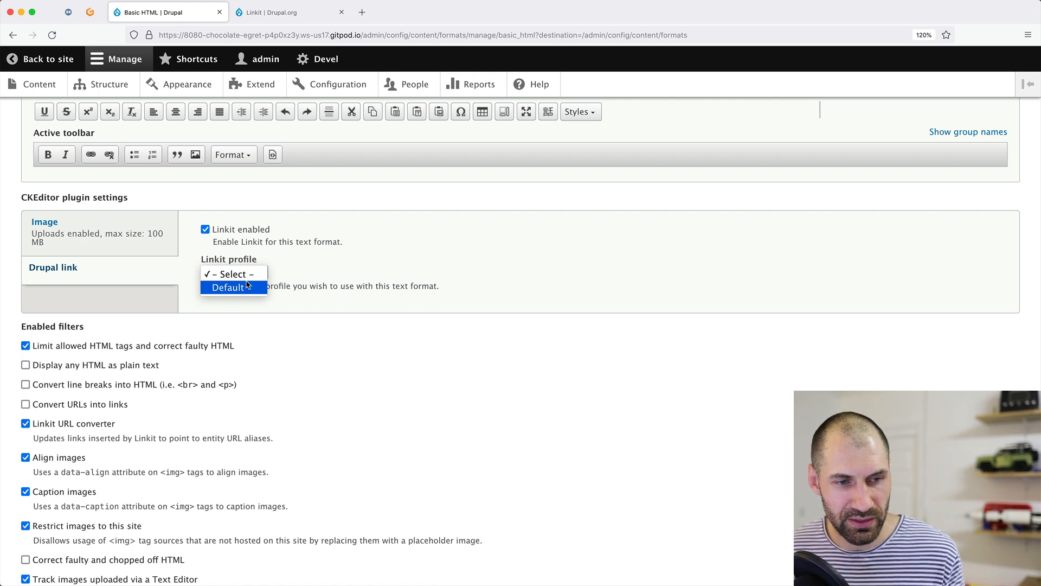
pyautogui.click(247, 286)
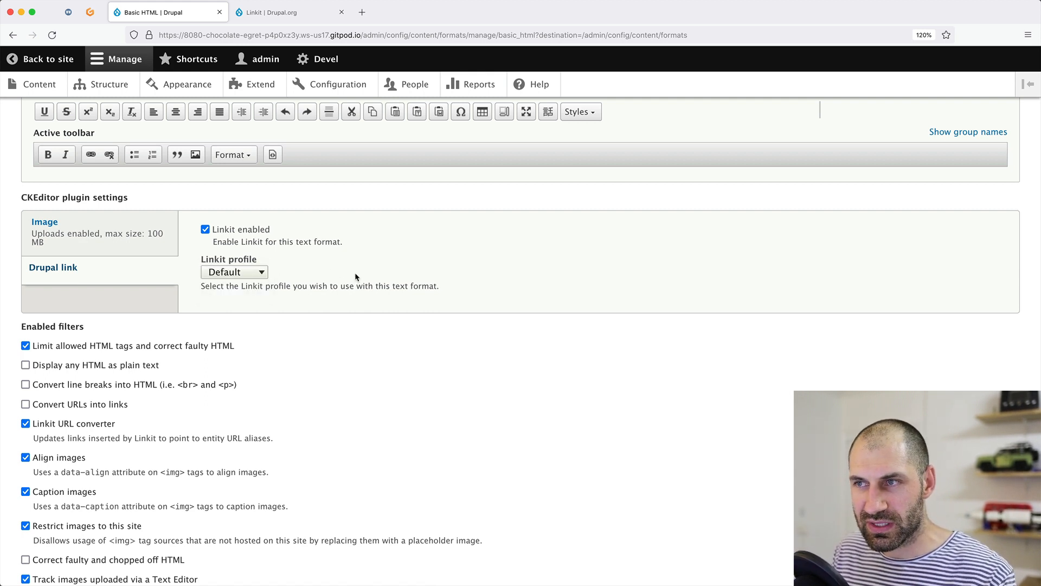
# Save the Basic HTML configuration and the text format ordering.
pyautogui.scroll(1, 355, 277)
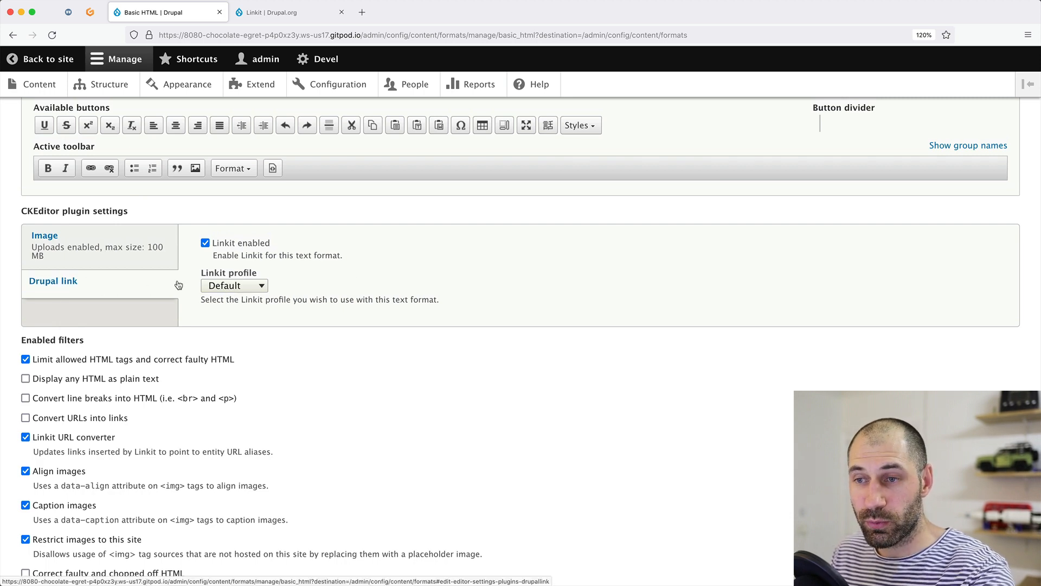
pyautogui.scroll(-2, 281, 309)
pyautogui.scroll(-5, 231, 220)
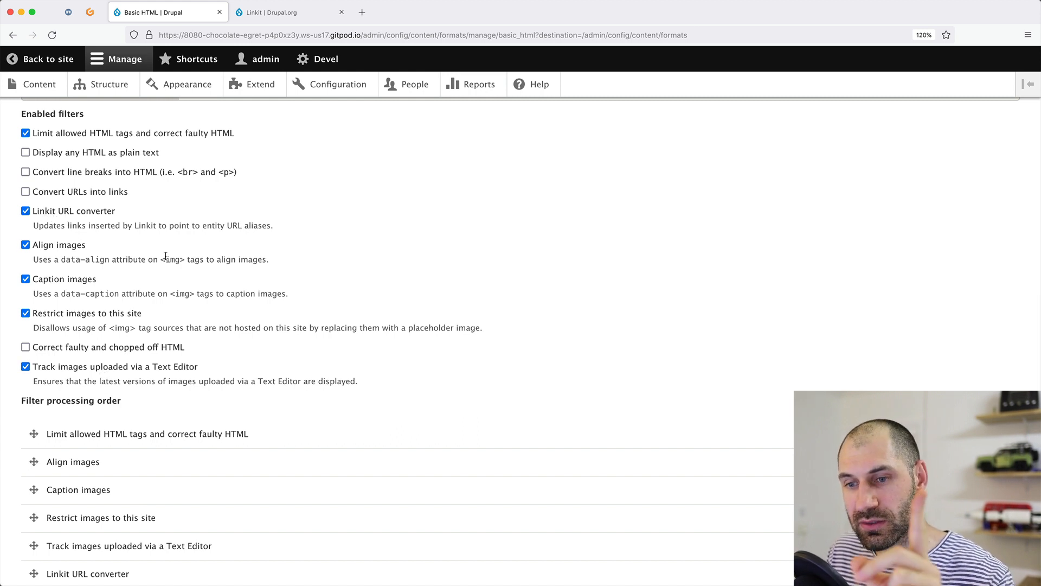
pyautogui.scroll(-5, 191, 309)
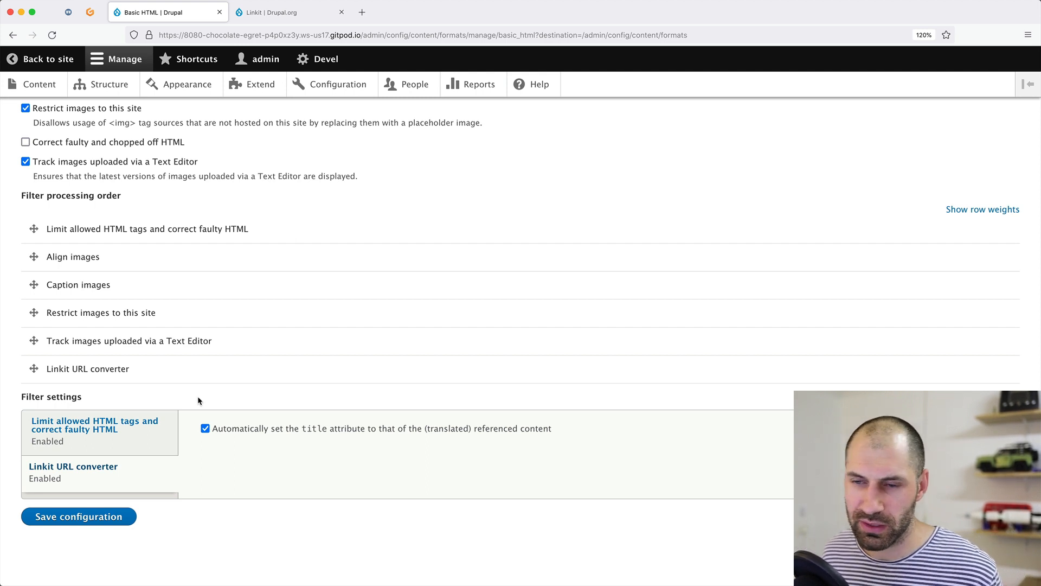
pyautogui.click(78, 517)
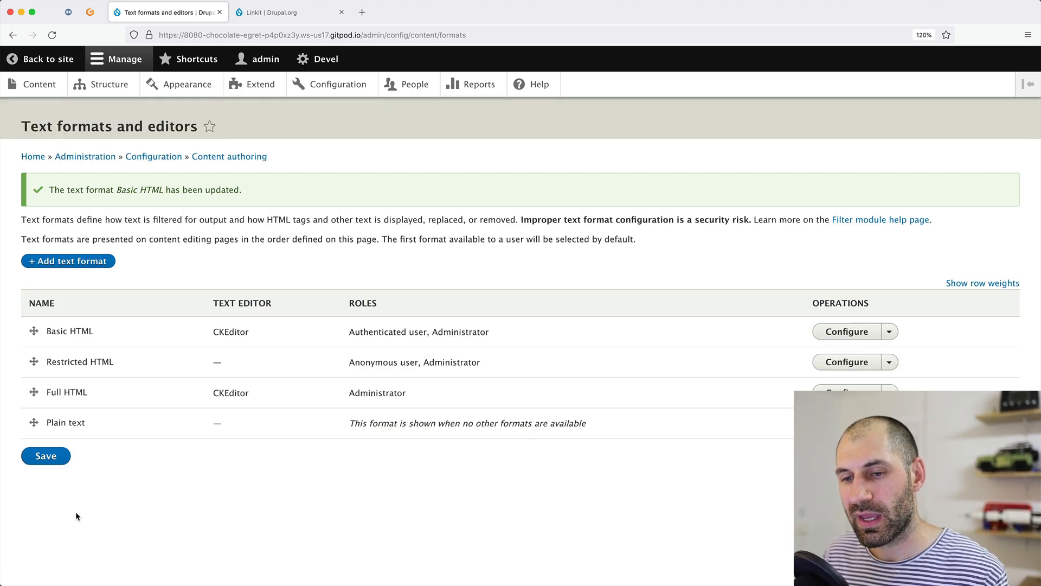
pyautogui.click(54, 461)
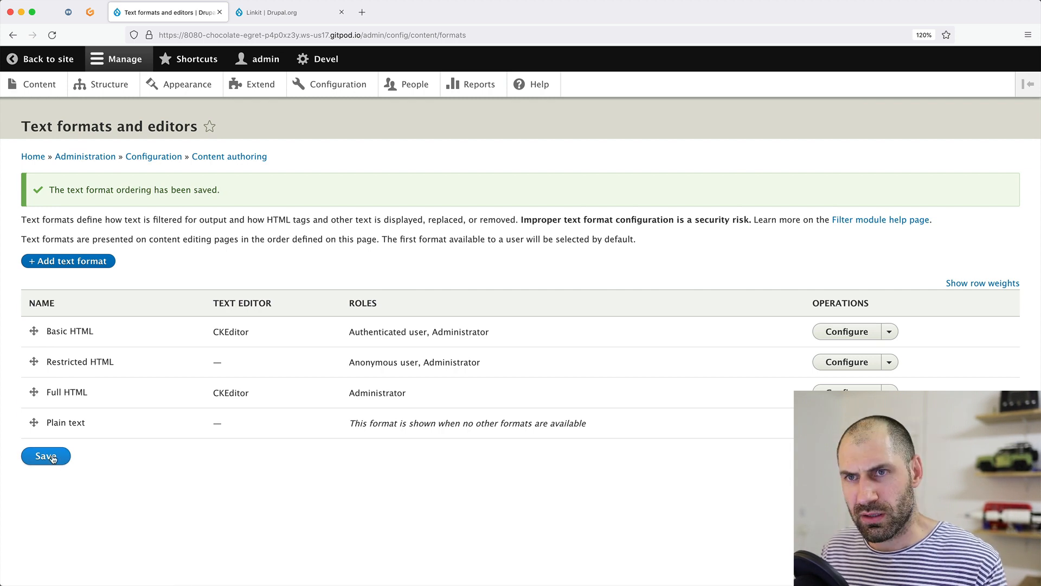
# From the Content list, start a new Article using + Add content.
pyautogui.click(47, 87)
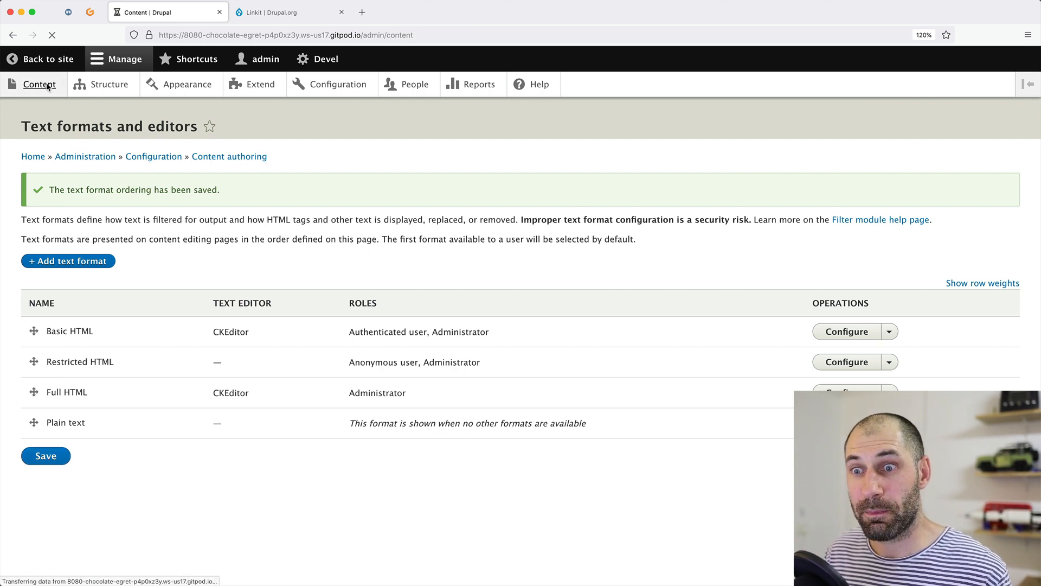
pyautogui.scroll(-2, 154, 309)
pyautogui.scroll(-10, 162, 332)
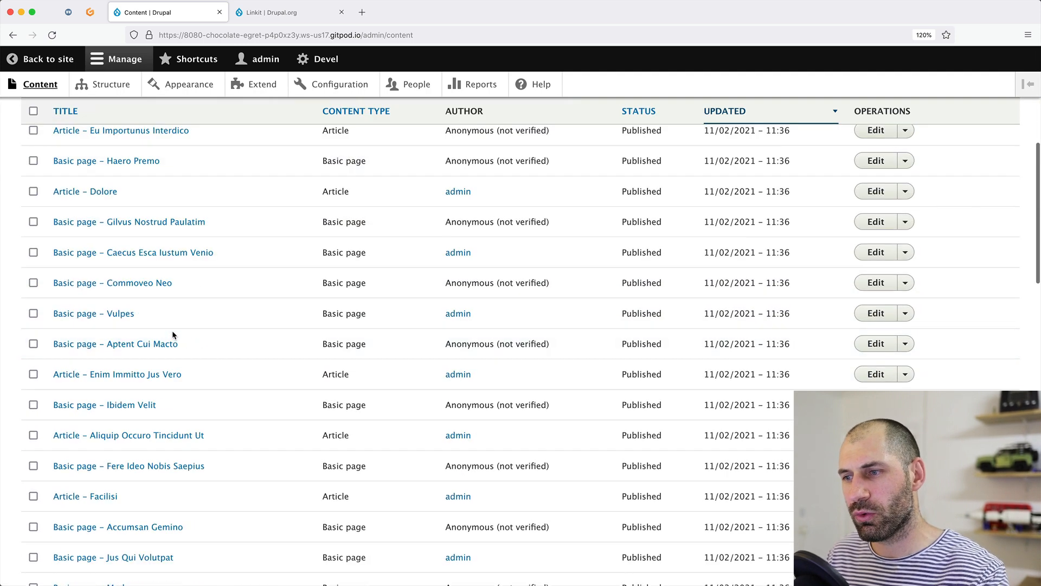
pyautogui.scroll(10, 171, 327)
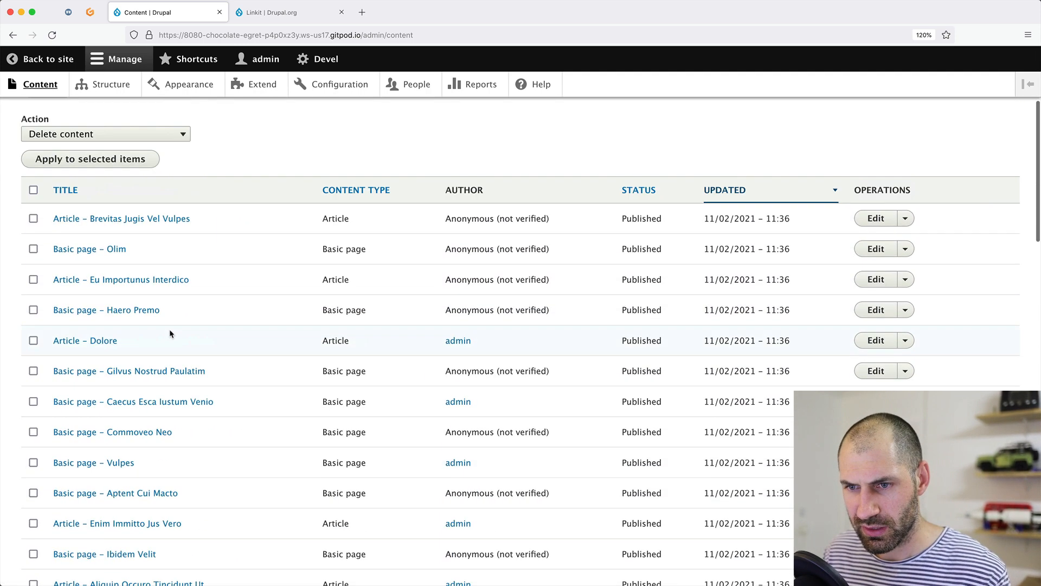
pyautogui.scroll(2, 48, 163)
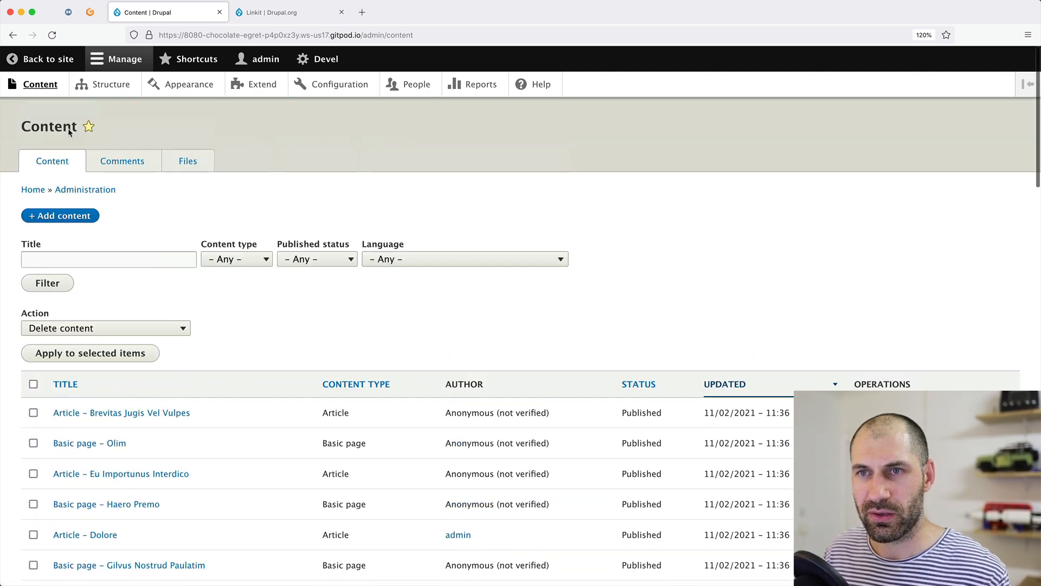
pyautogui.click(63, 214)
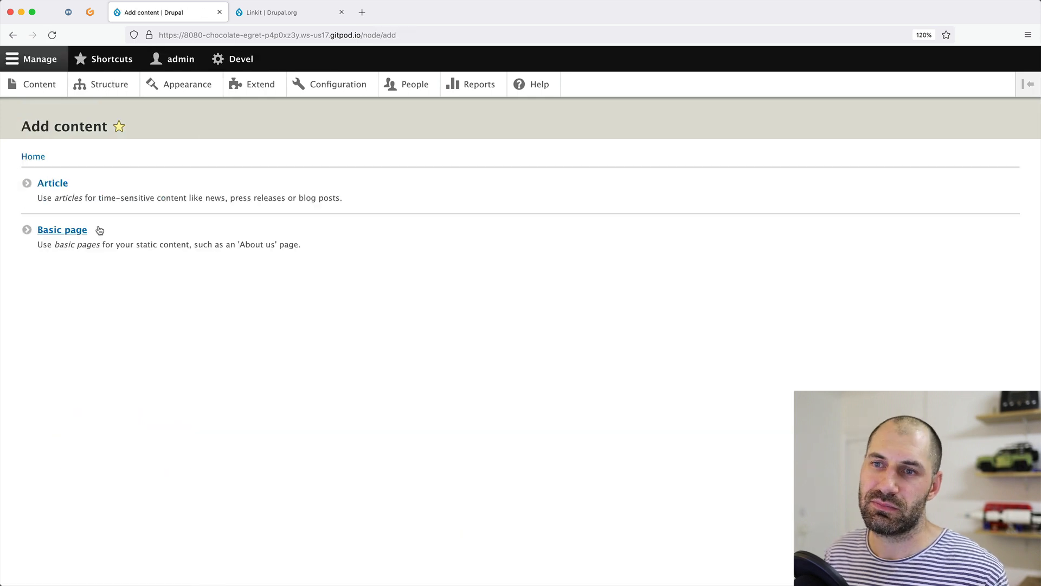
pyautogui.click(62, 182)
# Title the article 'Latest article'.
pyautogui.click(88, 199)
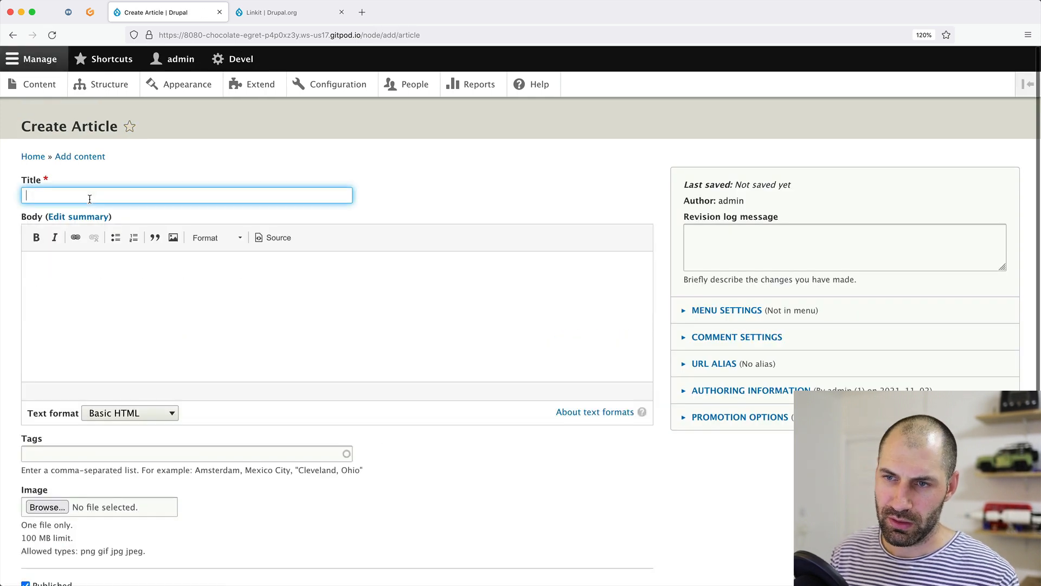
pyautogui.write('Latest ratcl')
pyautogui.press('BackSpace')
pyautogui.press('BackSpace')
pyautogui.press('BackSpace')
pyautogui.press('BackSpace')
pyautogui.press('BackSpace')
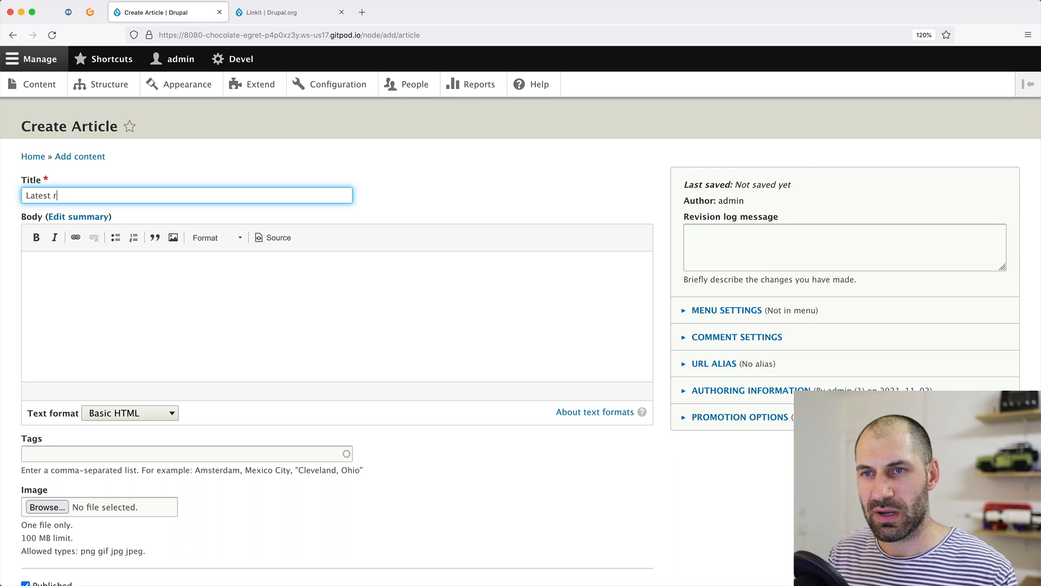
pyautogui.write('article')
# Fill the body with two paragraphs of pasted placeholder text and select the word 'santoehu'.
pyautogui.click(90, 311)
pyautogui.write('nsato')
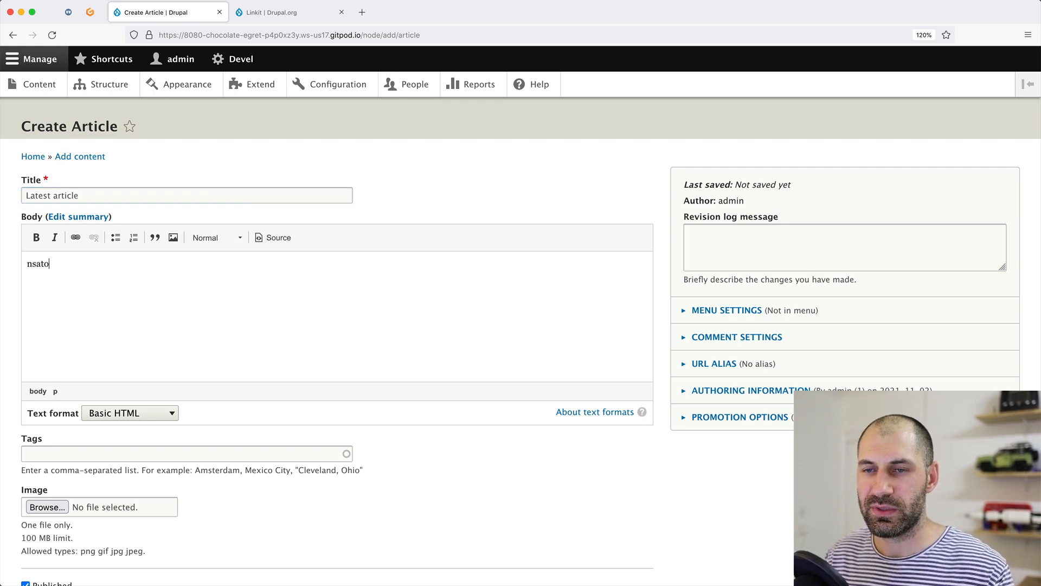
pyautogui.write('eh santoehu snau nthae unthasenoh antoeuh snthaeosn nthoeu snhtaeosuht s')
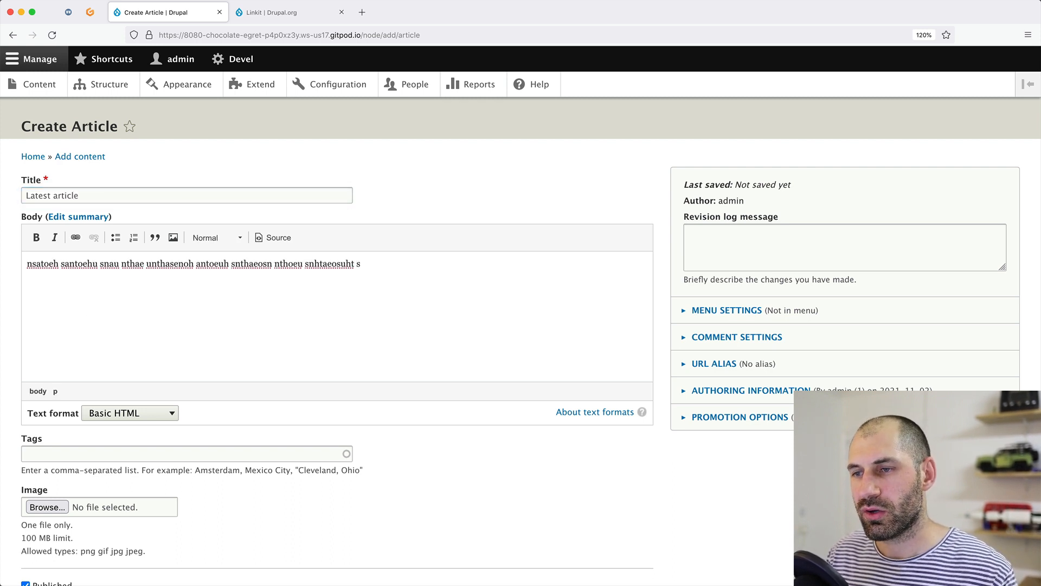
pyautogui.hotkey('ctrl', 'a')
pyautogui.press('super+c')
pyautogui.press('super+v')
pyautogui.press('super+v')
pyautogui.press('super+v')
pyautogui.press('super+v')
pyautogui.press('super+v')
pyautogui.press('super+v')
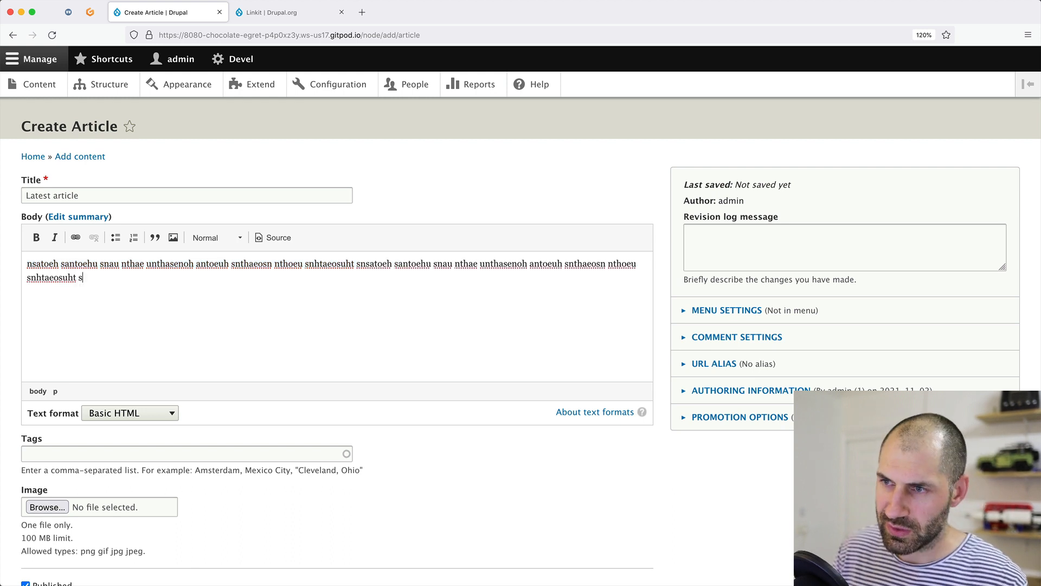
pyautogui.press('Return')
pyautogui.press('super+v')
pyautogui.press('super+v')
pyautogui.press('super+v')
pyautogui.press('super+v')
pyautogui.press('Return')
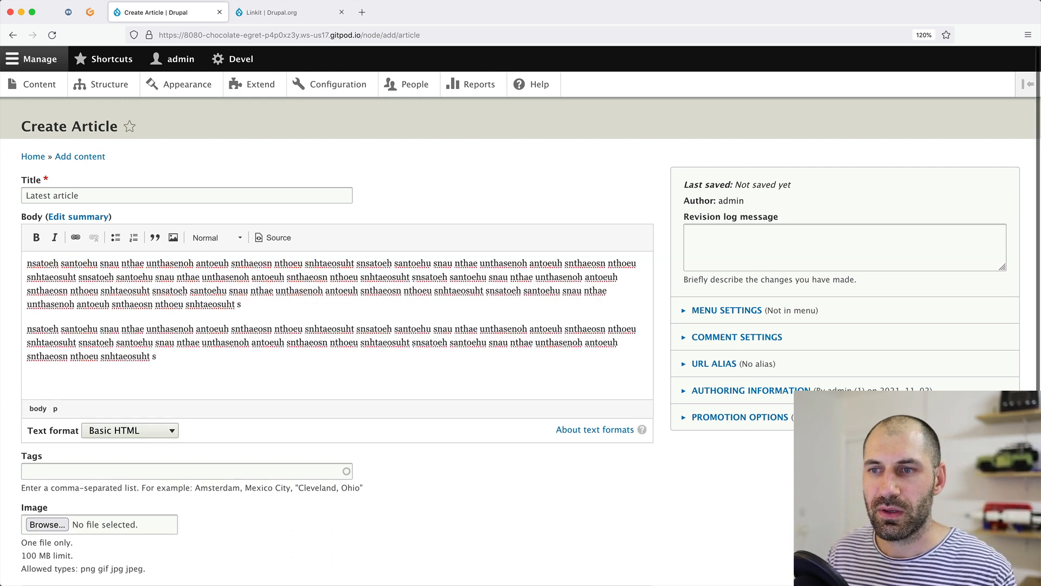
pyautogui.doubleClick(80, 263)
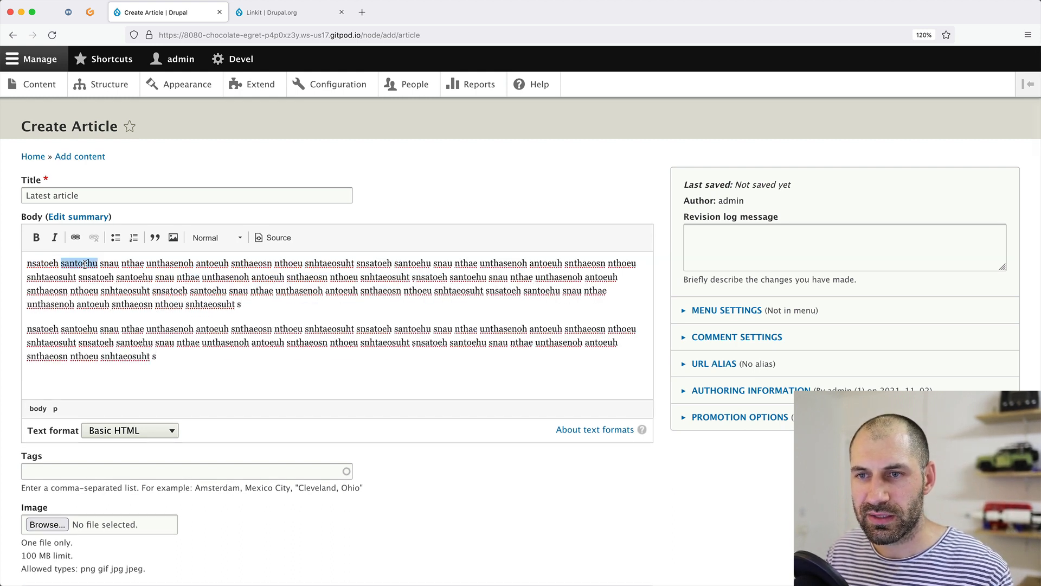
# Search 'au' and link 'santoehu' to the Causa Euismod Sit Vulputate article (/node/24).
pyautogui.click(75, 237)
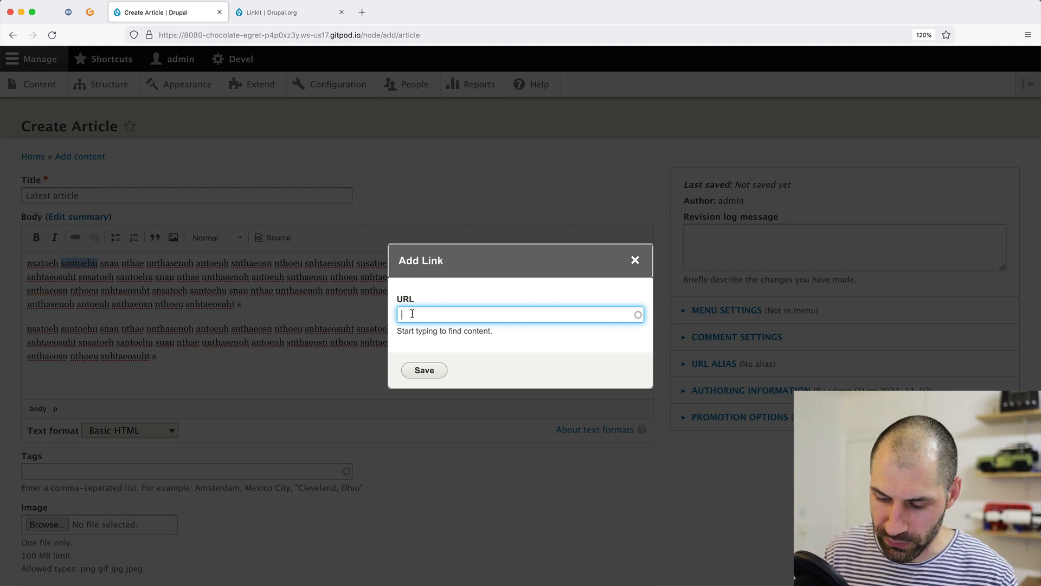
pyautogui.write('au')
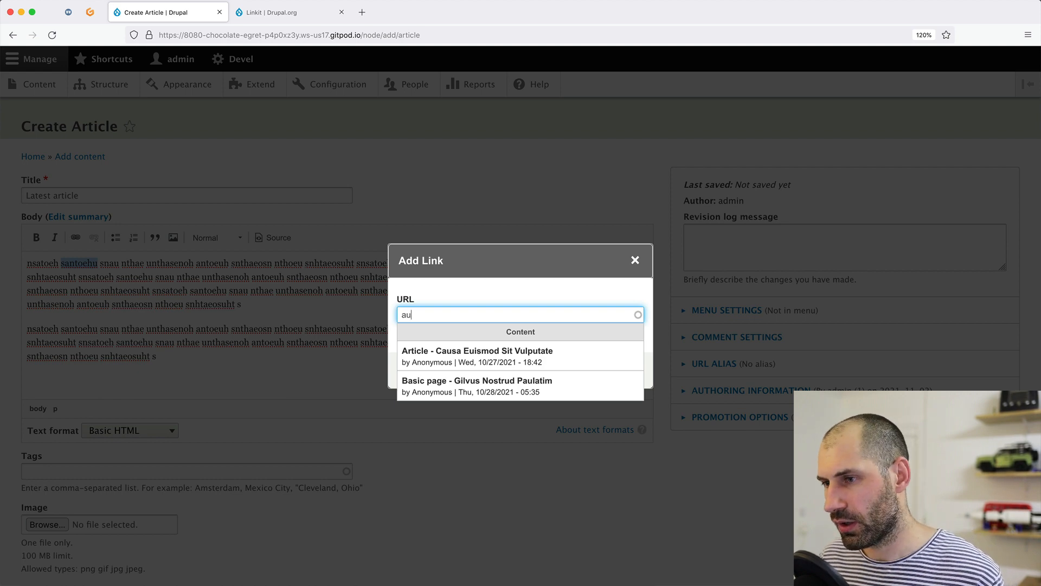
pyautogui.click(424, 362)
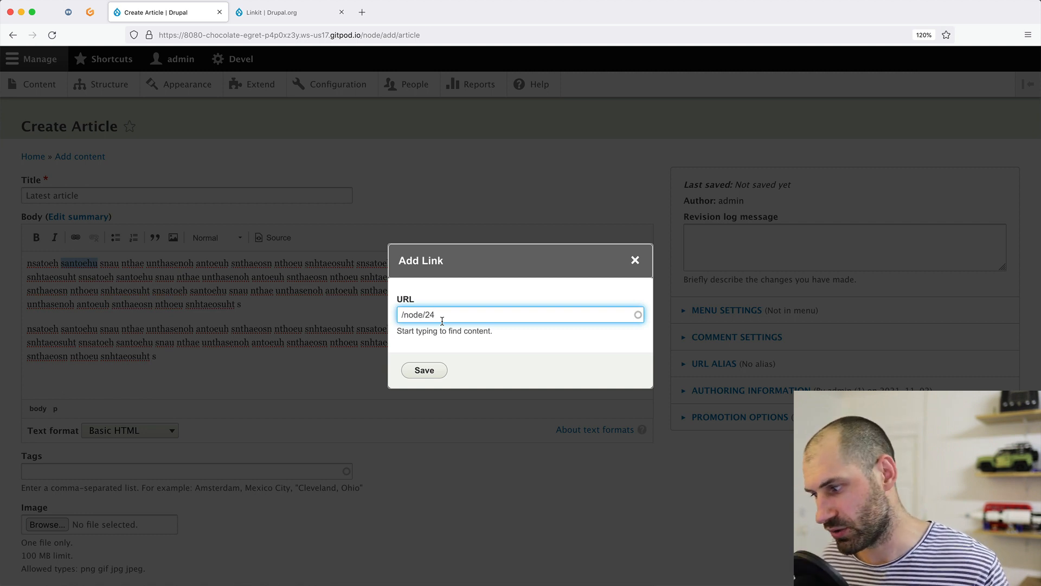
pyautogui.click(423, 371)
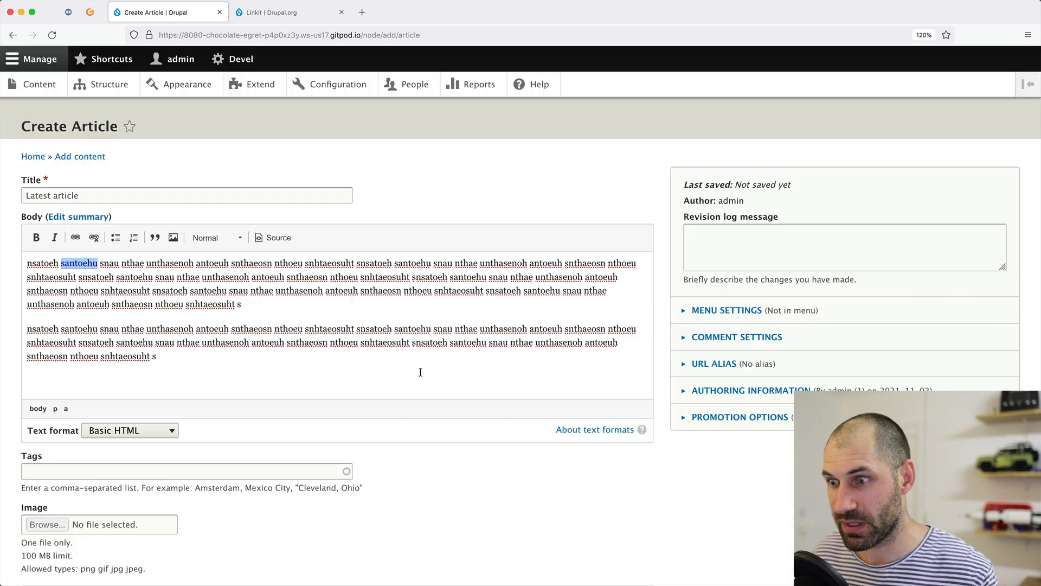
# Save Latest article, test that santoehu leads to Causa Euismod, then reopen it for editing.
pyautogui.scroll(-3, 111, 434)
pyautogui.scroll(-2, 114, 440)
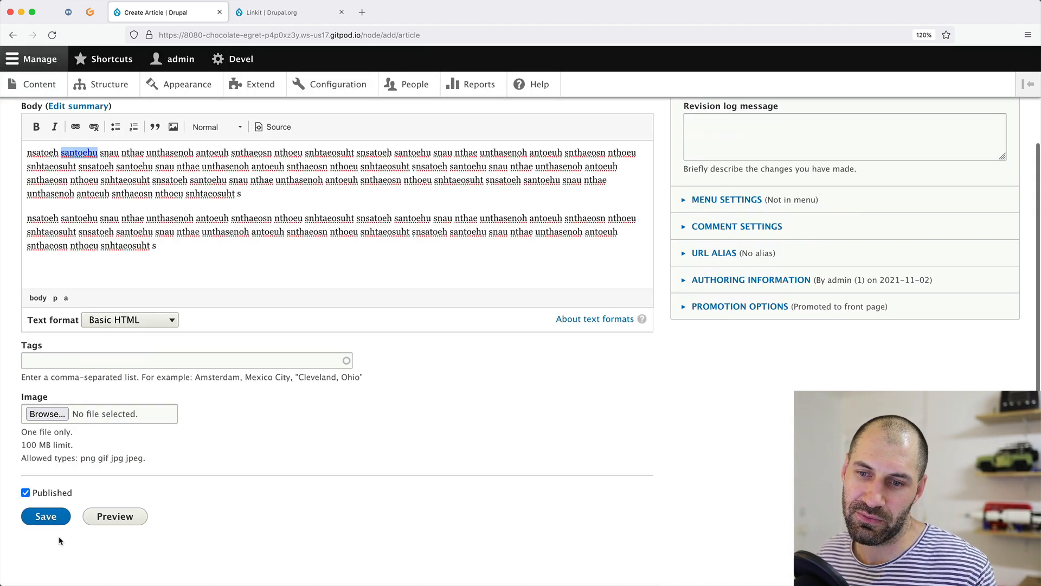
pyautogui.click(54, 516)
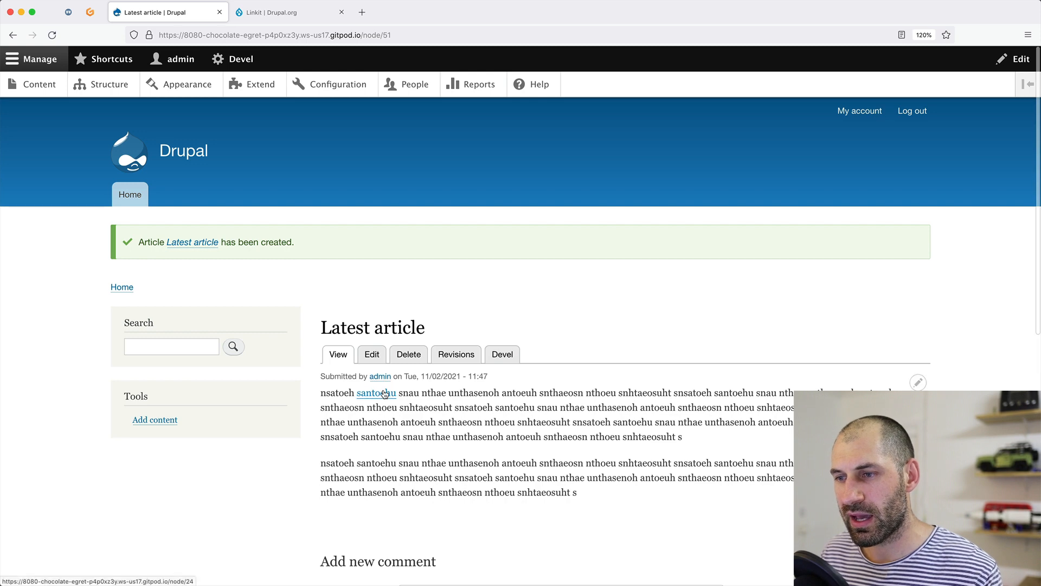
pyautogui.click(384, 393)
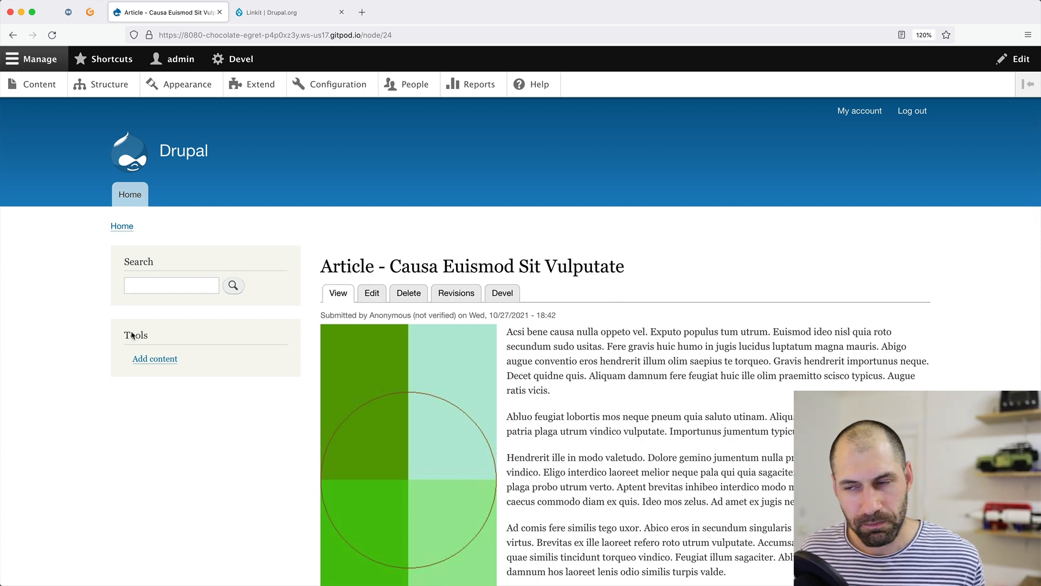
pyautogui.press('super+Left')
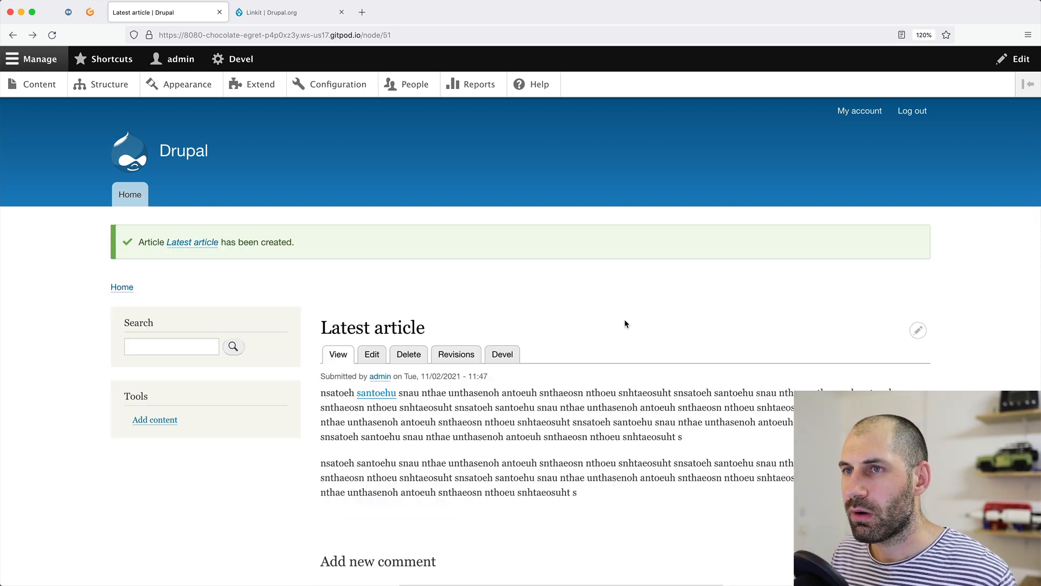
pyautogui.click(372, 355)
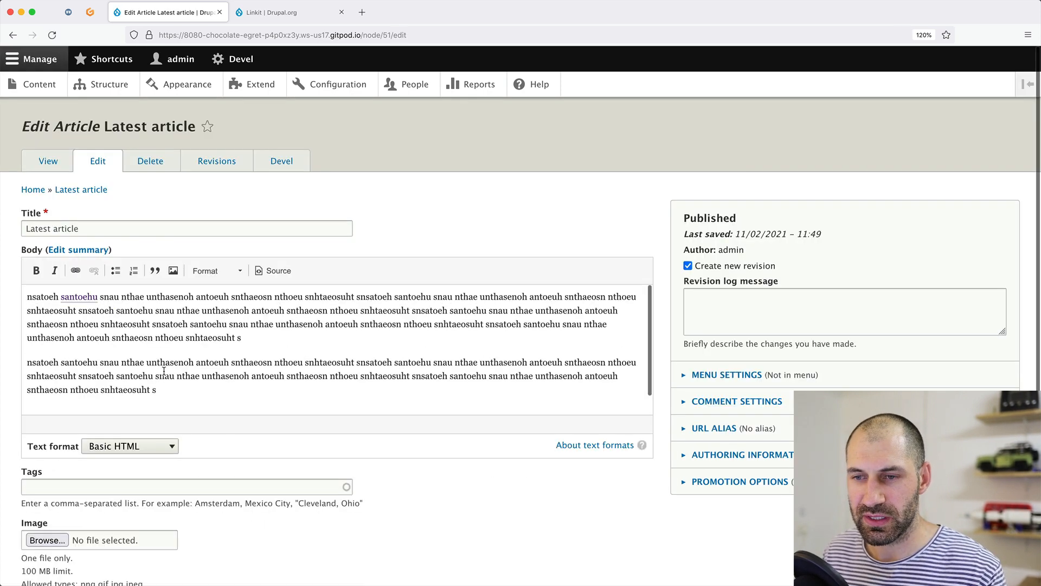
# Show the body as HTML source and inspect the santoehu link's data-entity attributes.
pyautogui.click(284, 274)
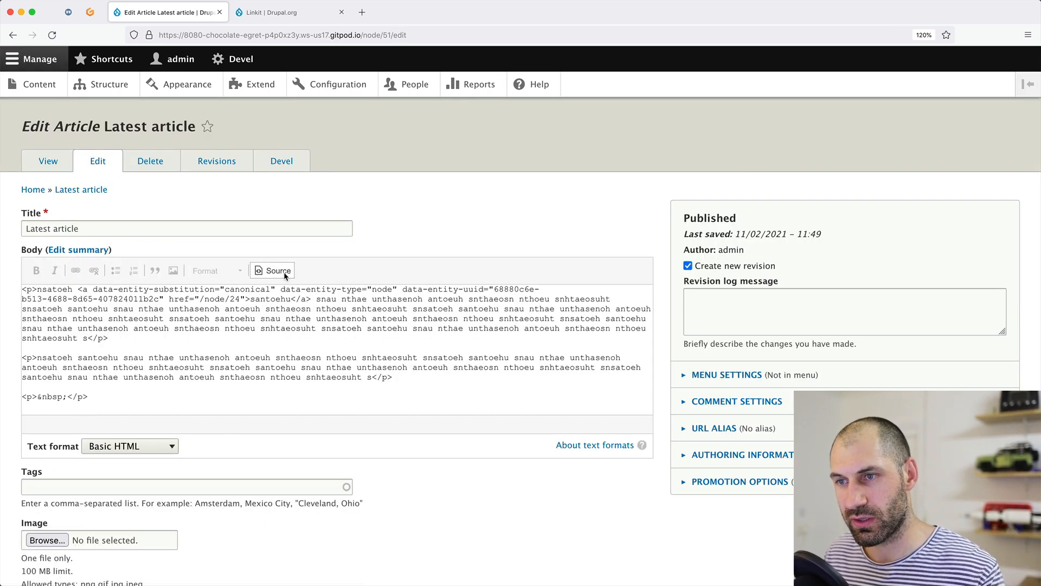
pyautogui.moveTo(311, 299); pyautogui.dragTo(82, 291)
pyautogui.click(83, 291)
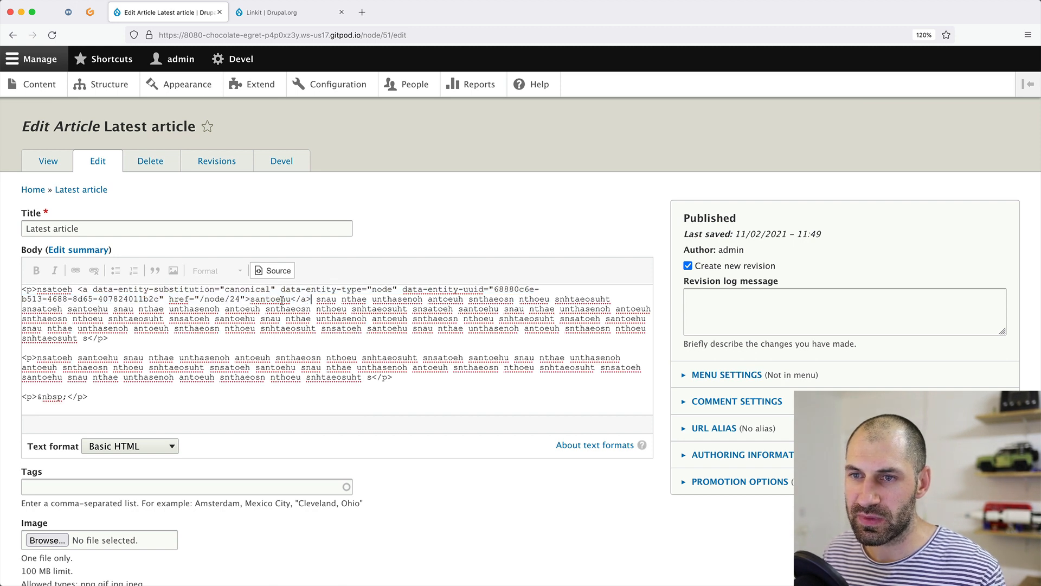
pyautogui.moveTo(309, 300); pyautogui.dragTo(163, 300)
pyautogui.click(163, 300)
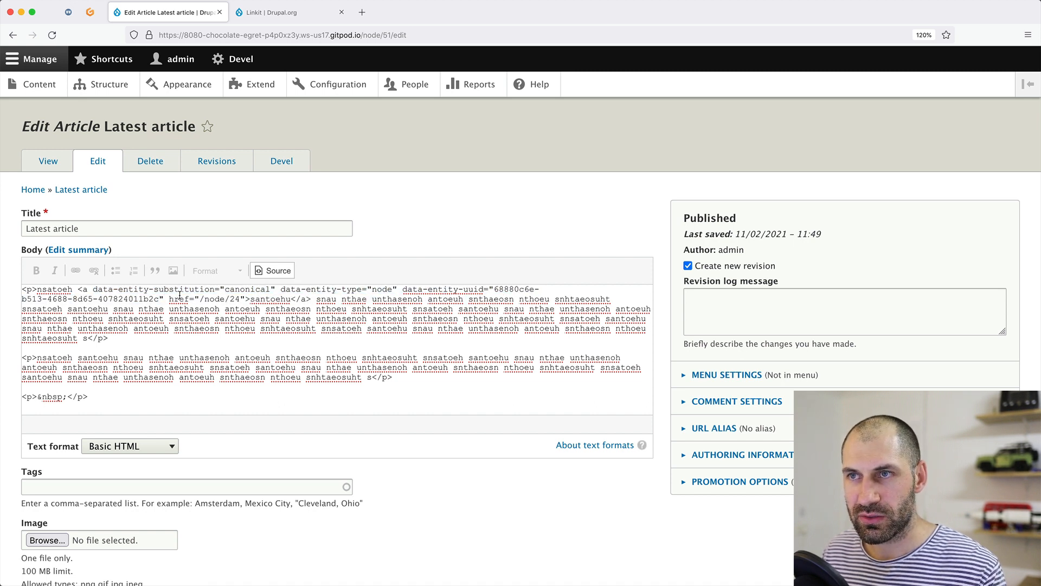
pyautogui.keyDown('super'); pyautogui.click(333, 84); pyautogui.keyUp('super')
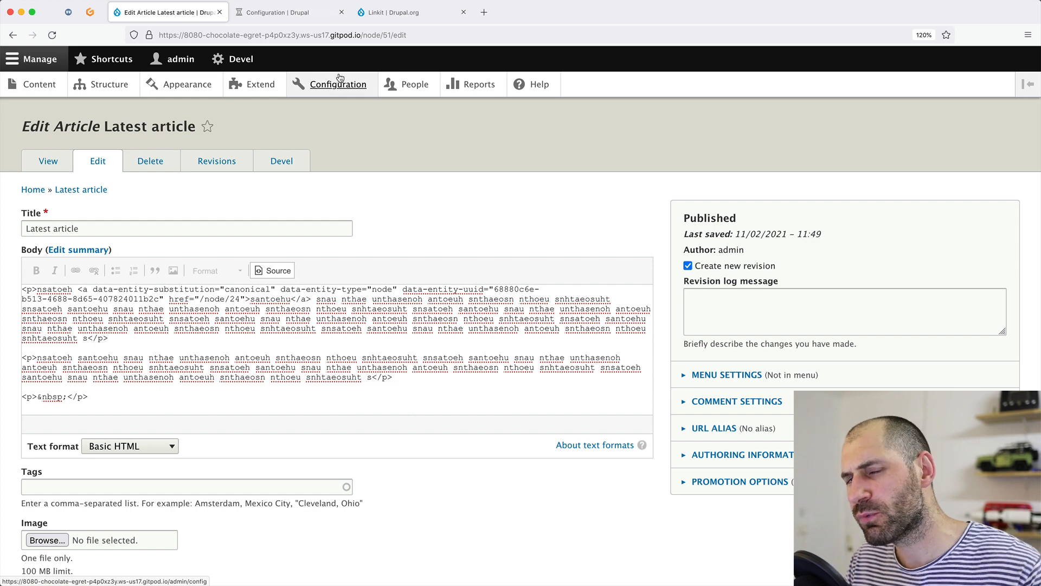
# Open the Basic HTML text format settings from Configuration.
pyautogui.click(302, 14)
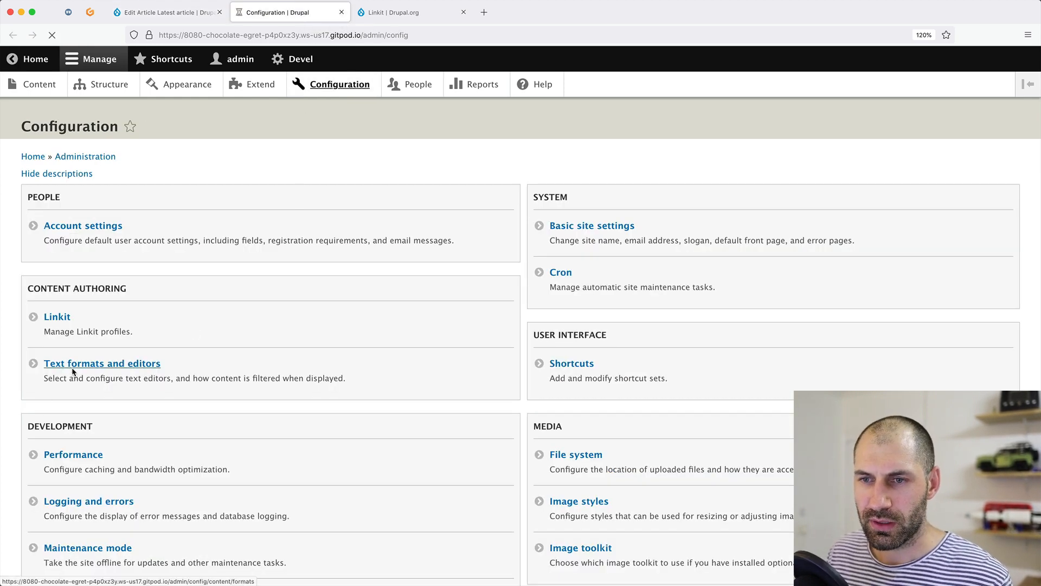
pyautogui.click(74, 372)
pyautogui.click(845, 286)
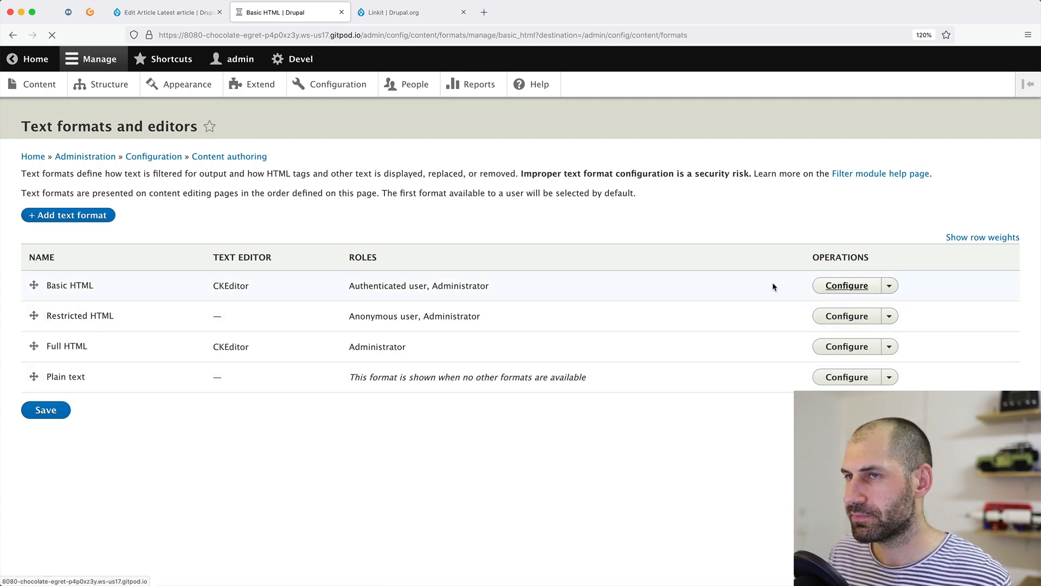
pyautogui.scroll(-20, 200, 343)
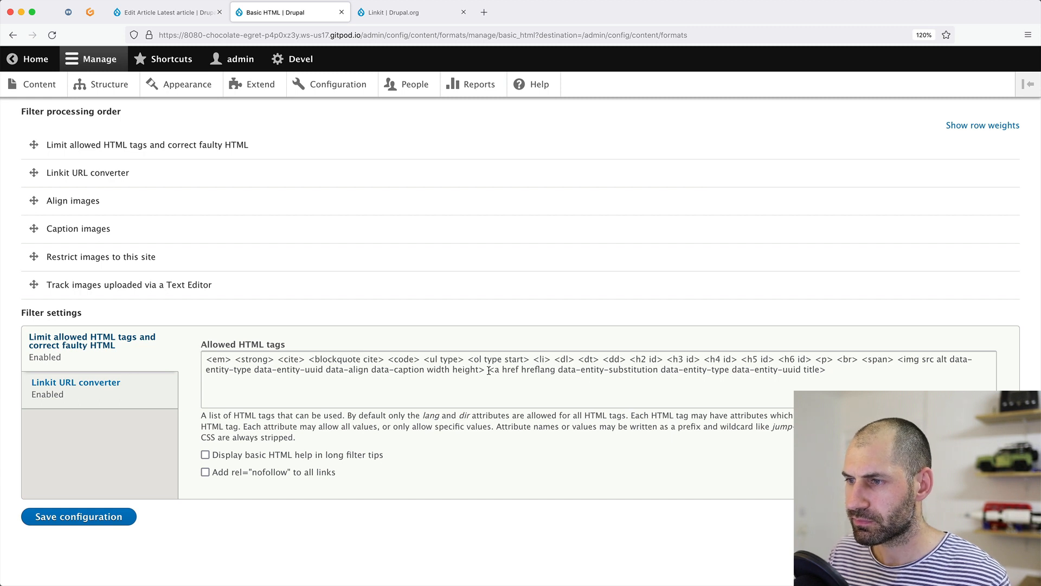
# Review the data-entity attributes allowed on links, then close the Basic HTML tab.
pyautogui.moveTo(494, 370)
pyautogui.mouseDown()
pyautogui.moveTo(821, 370)
pyautogui.moveTo(496, 370)
pyautogui.mouseUp()
pyautogui.click(821, 370)
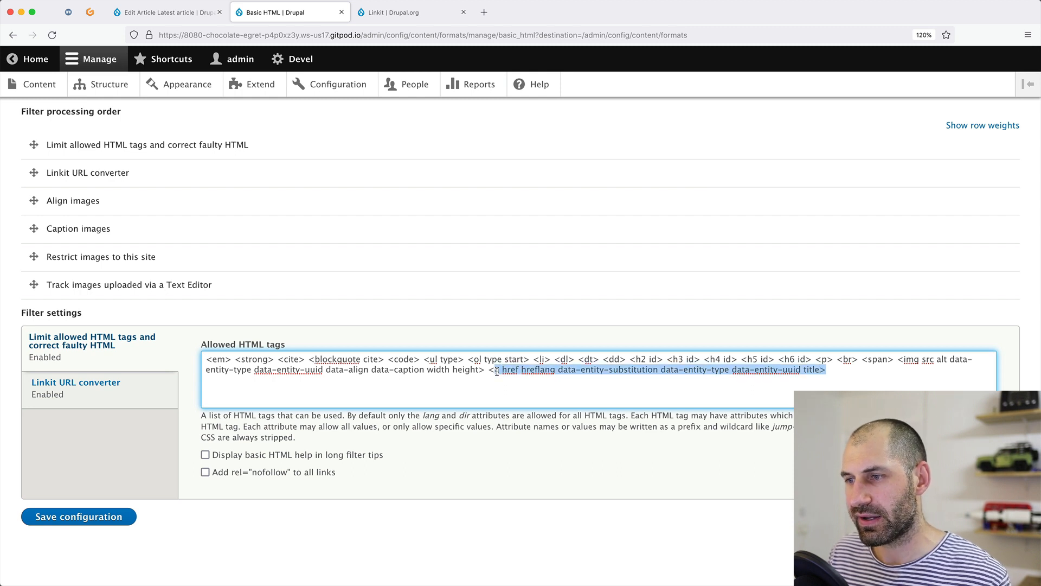
pyautogui.moveTo(801, 370); pyautogui.dragTo(559, 371)
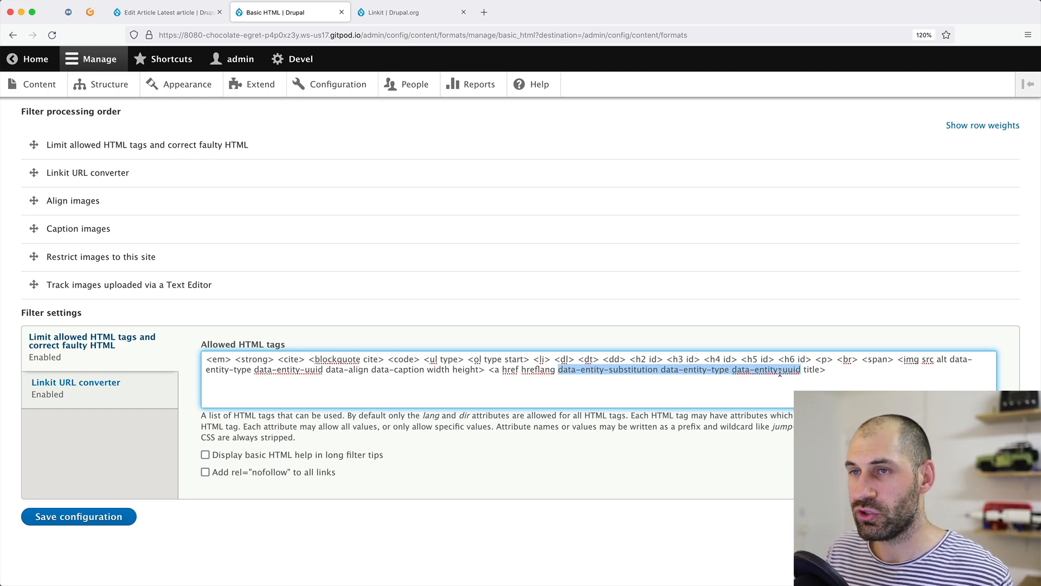
pyautogui.click(162, 12)
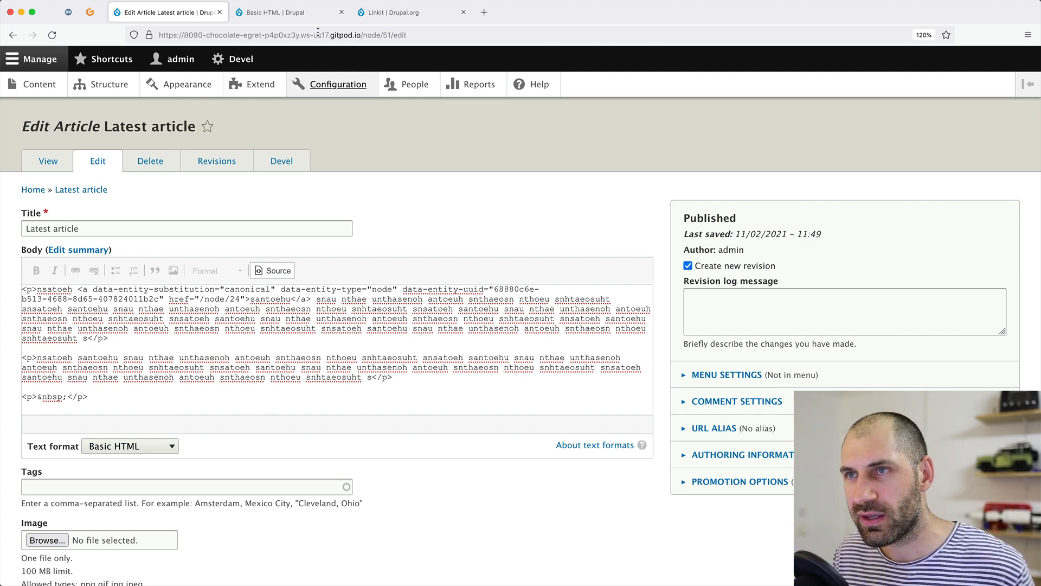
pyautogui.click(325, 13)
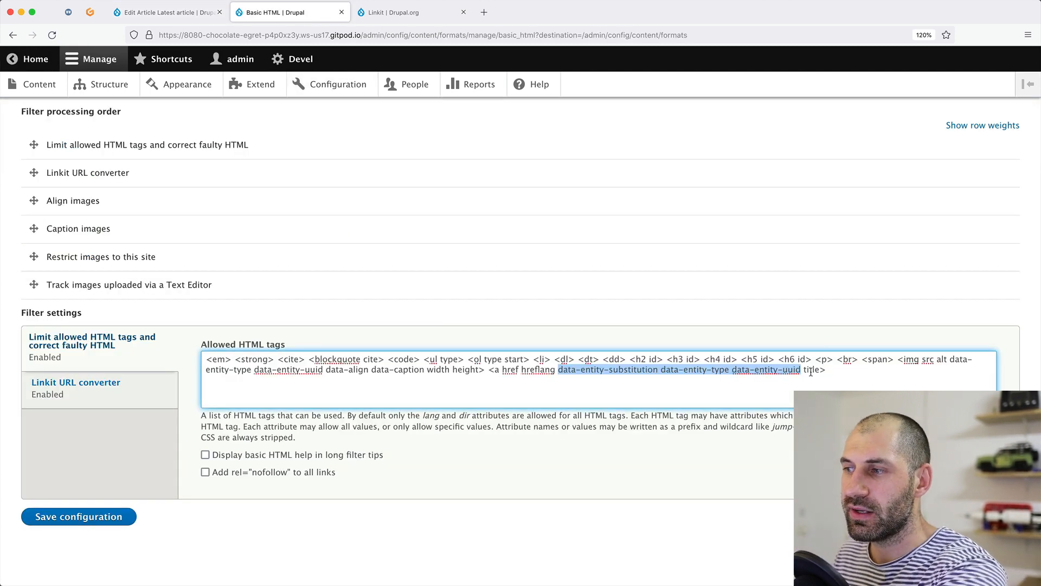
pyautogui.click(782, 371)
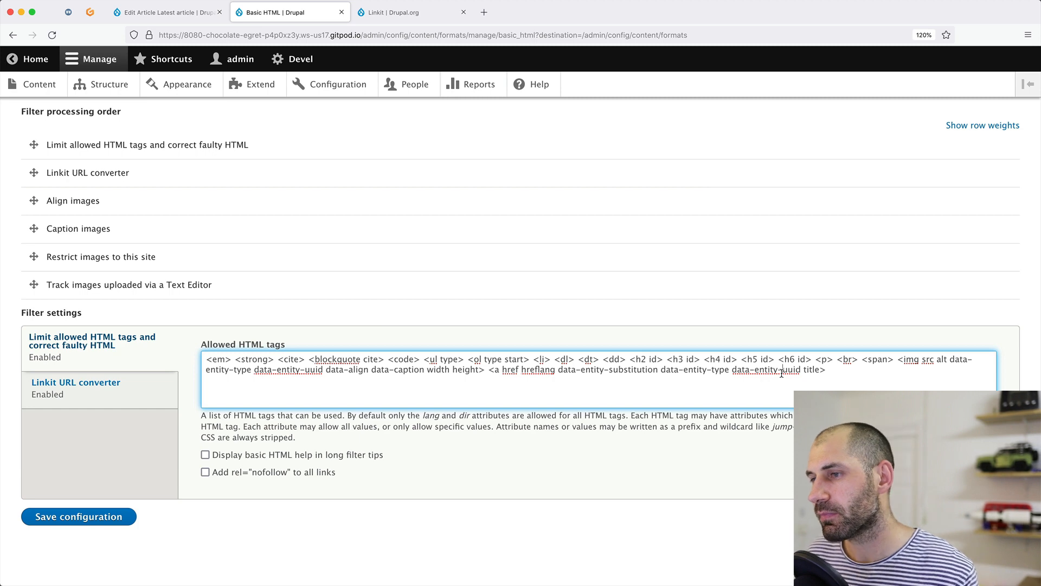
pyautogui.click(341, 12)
pyautogui.click(164, 13)
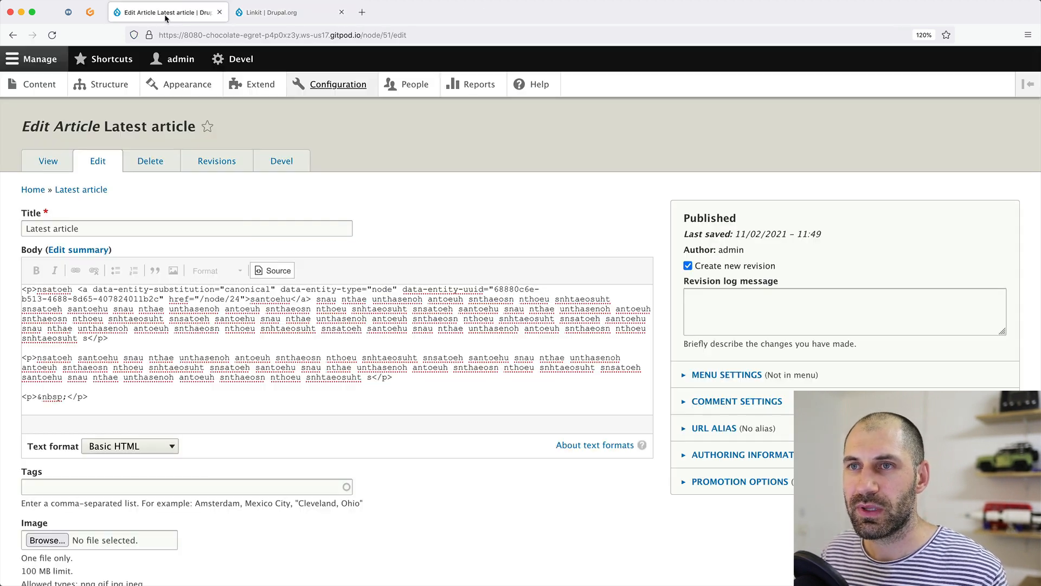
# Turn off Source view and open the santoehu link's Edit Link dialog showing /node/24.
pyautogui.scroll(-3, 133, 482)
pyautogui.scroll(3, 50, 468)
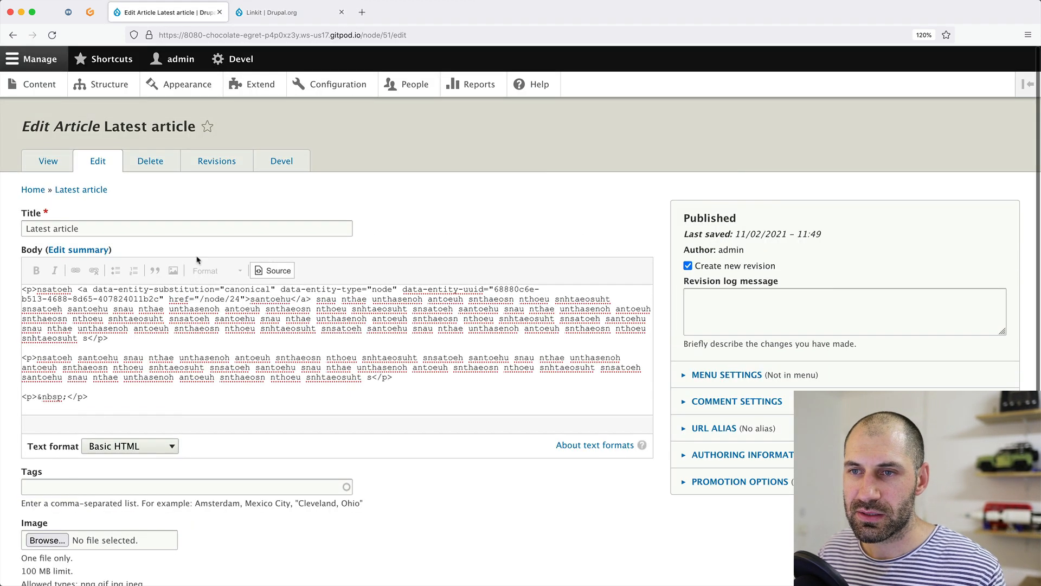
pyautogui.click(262, 270)
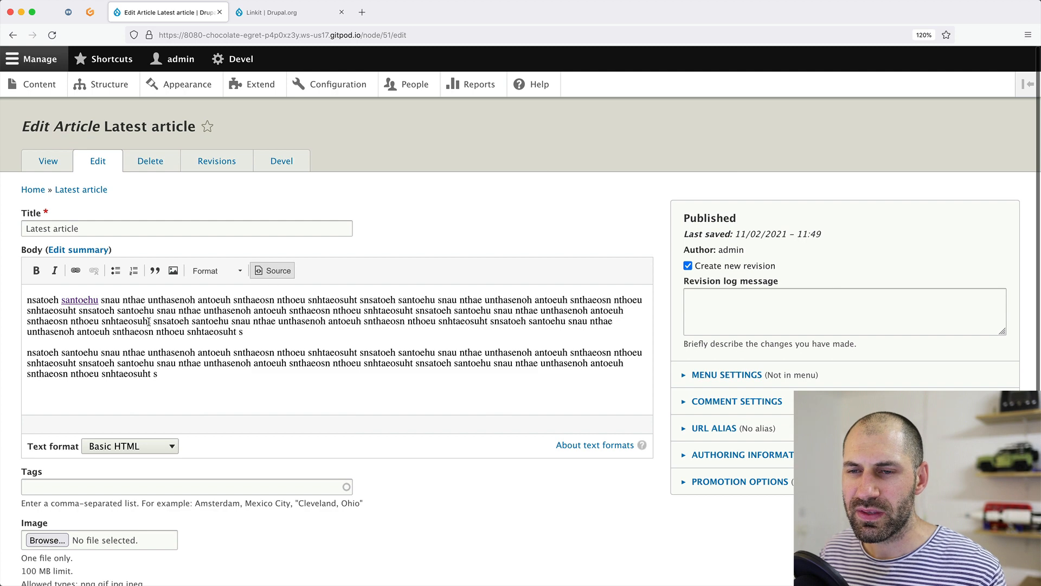
pyautogui.doubleClick(79, 297)
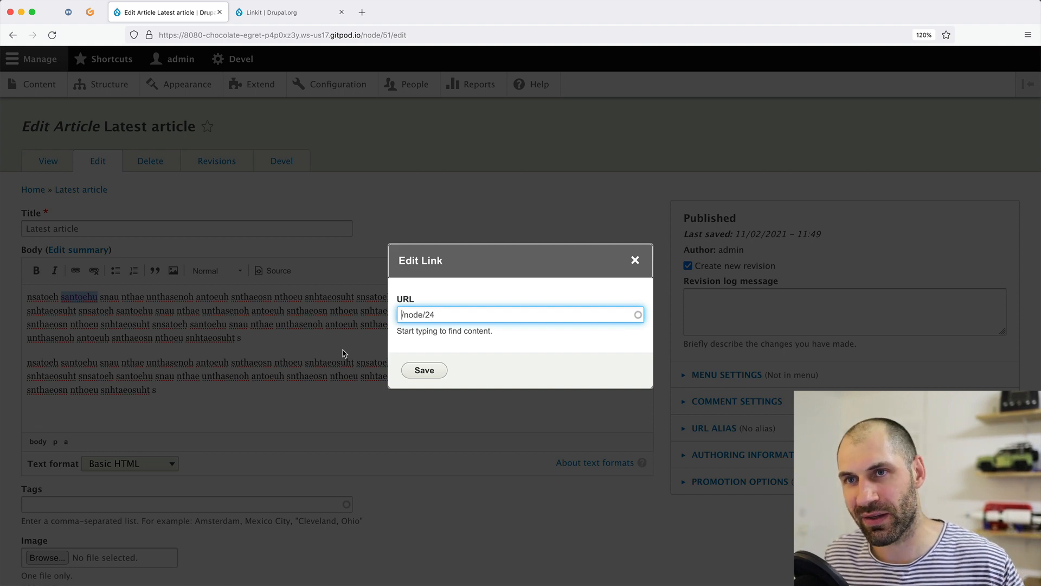
# On the Linkit project page, read the note about removed link attribute support.
pyautogui.click(315, 13)
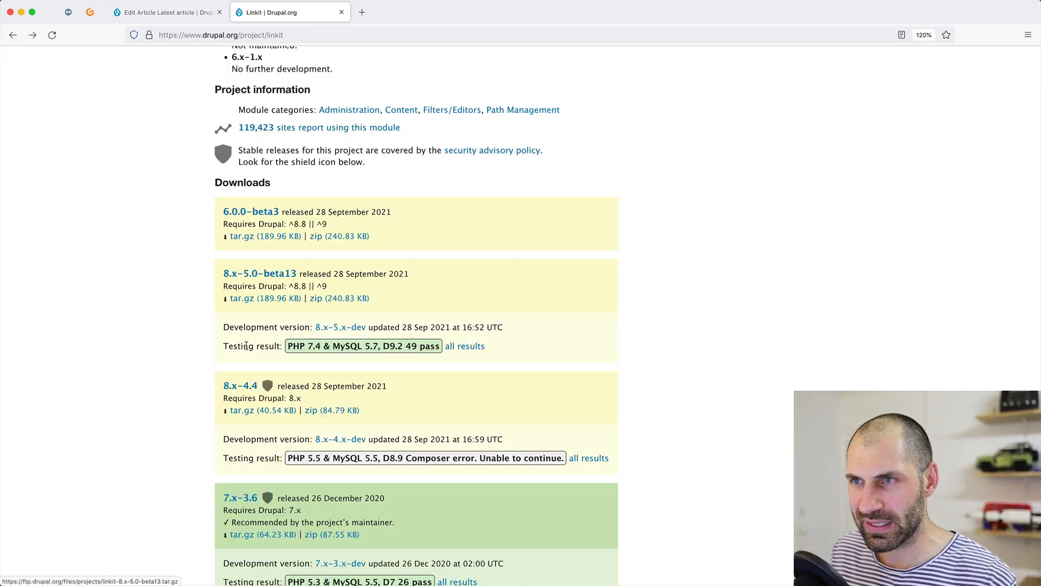
pyautogui.scroll(8, 246, 346)
pyautogui.scroll(3, 145, 363)
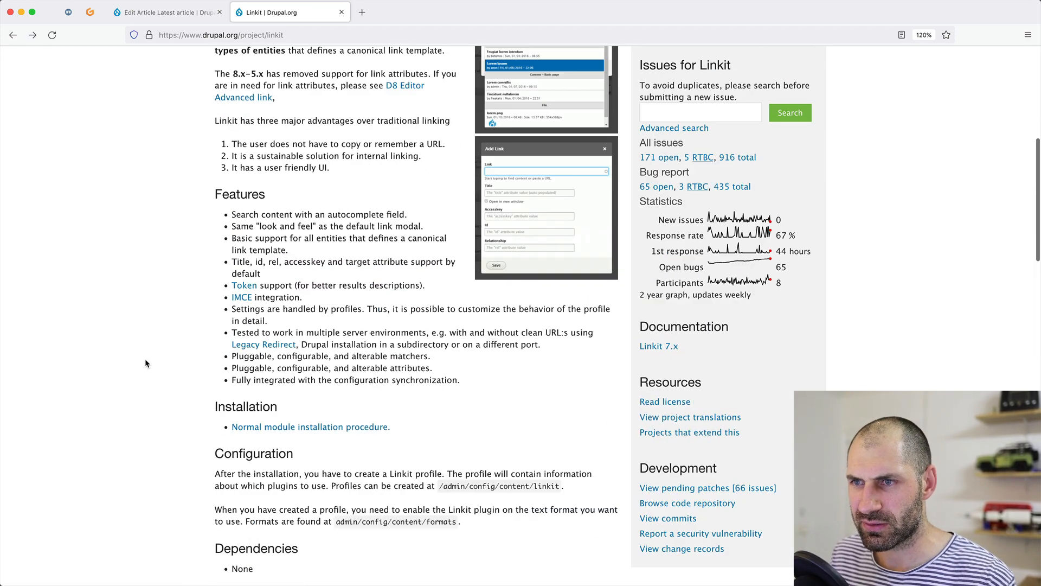
pyautogui.scroll(3, 145, 363)
pyautogui.moveTo(220, 157); pyautogui.dragTo(430, 157)
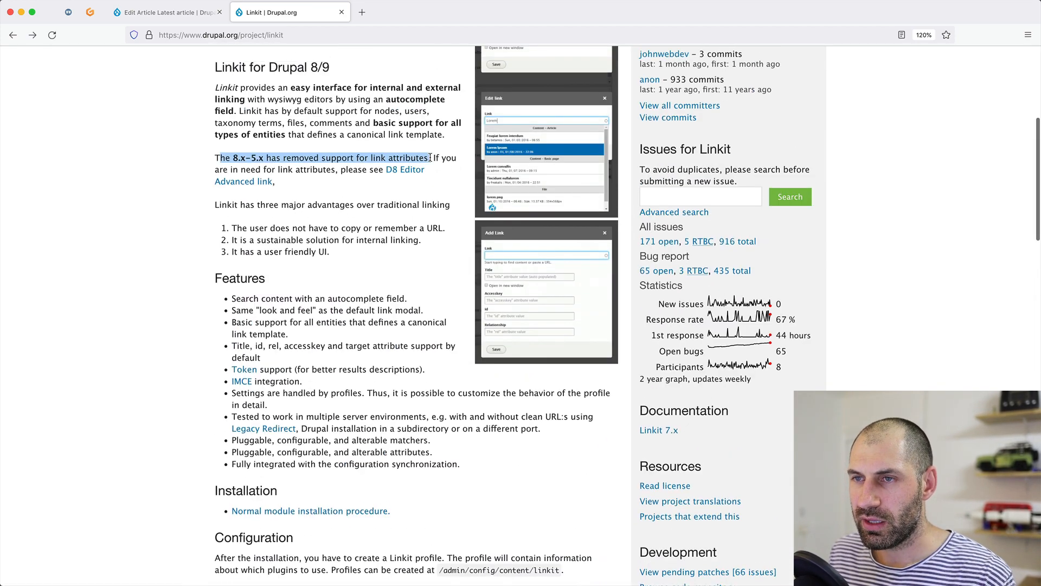
pyautogui.click(430, 158)
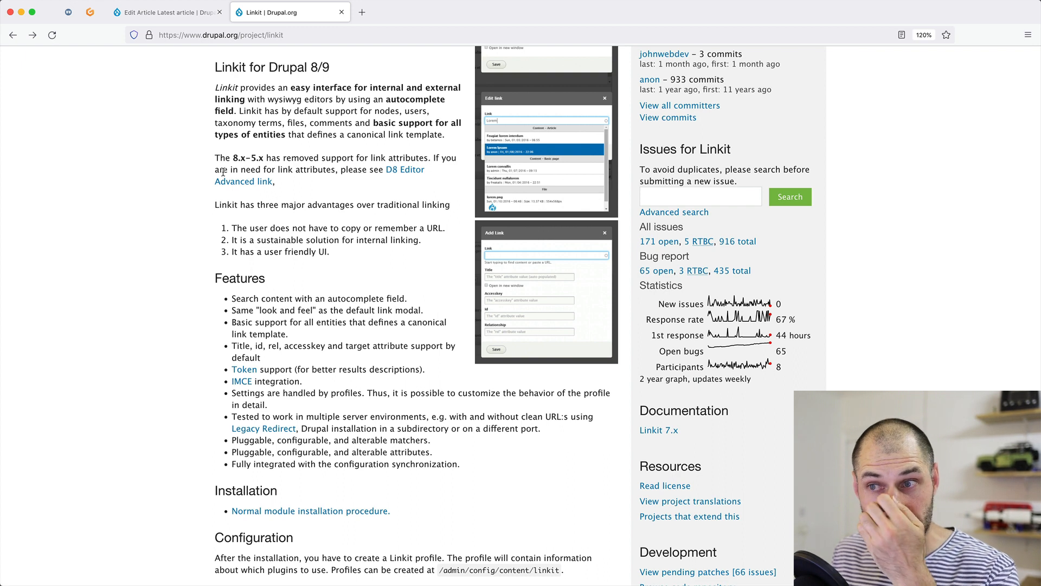
pyautogui.moveTo(266, 158); pyautogui.dragTo(426, 157)
pyautogui.click(430, 158)
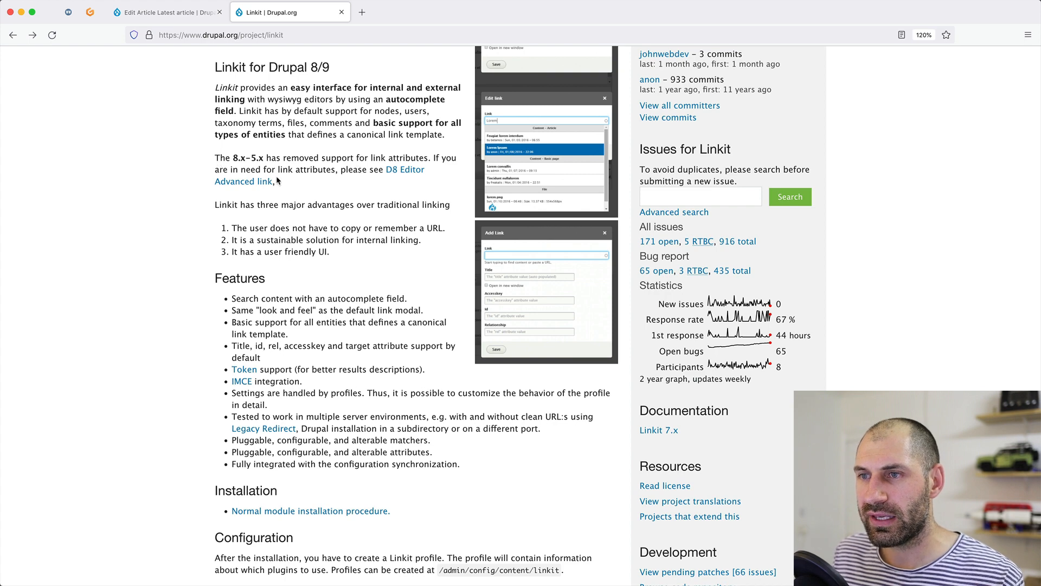
# Open the D8 Editor Advanced link project page, then go to the Gitpod terminal.
pyautogui.click(401, 170)
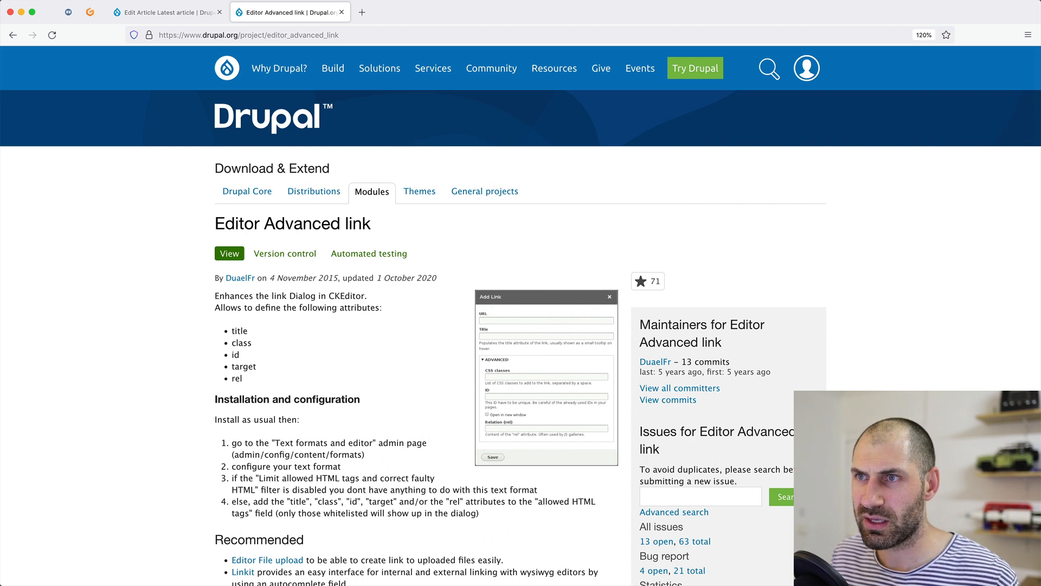
pyautogui.press('super+Tab')
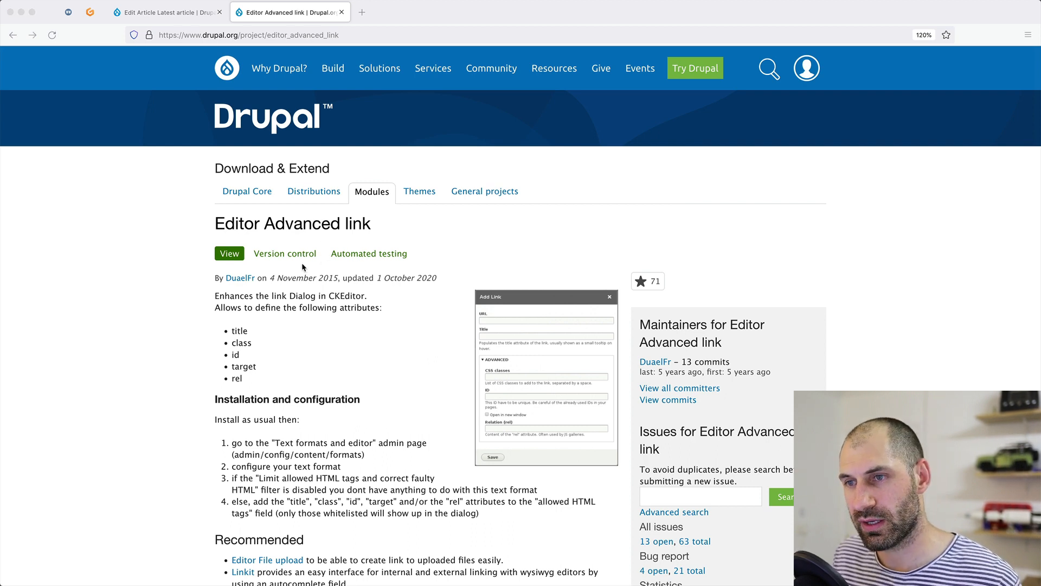
pyautogui.scroll(-5, 144, 340)
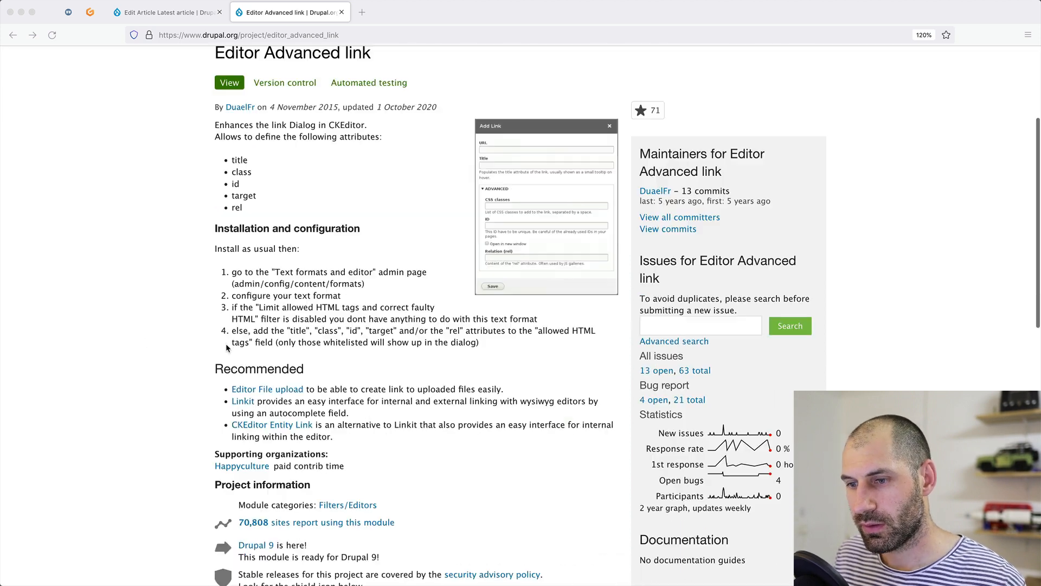
pyautogui.click(85, 16)
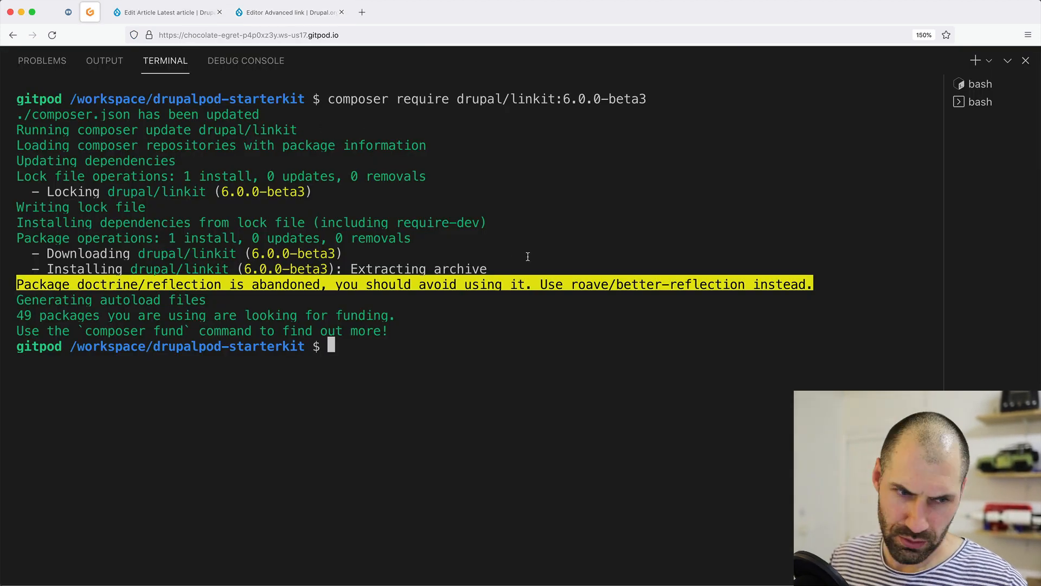
# Run composer require drupal/editor_advanced_link, installing version 2.0.0.
pyautogui.write('composer require drupal/editor_advanced_link')
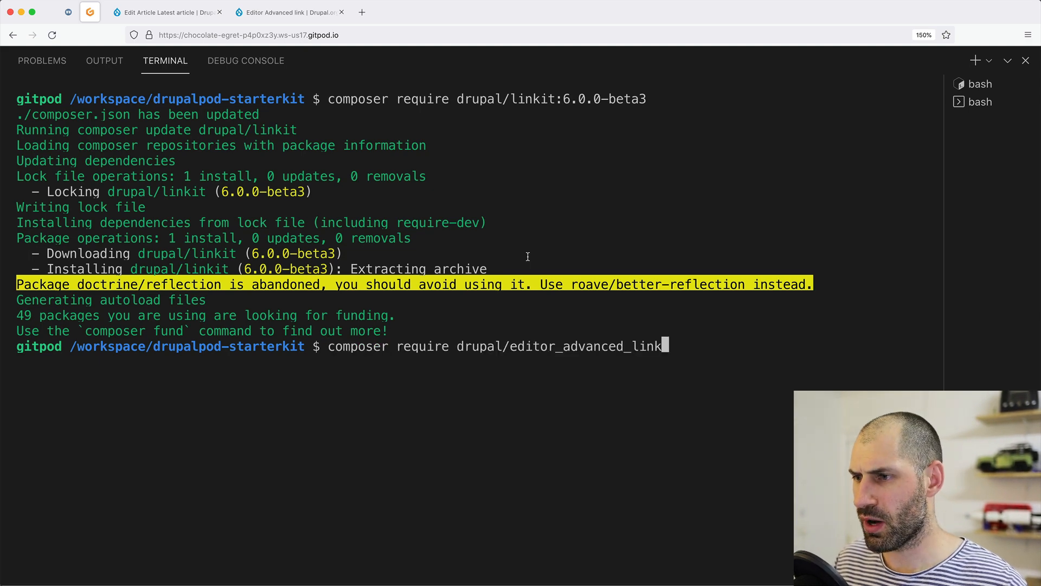
pyautogui.press('Return')
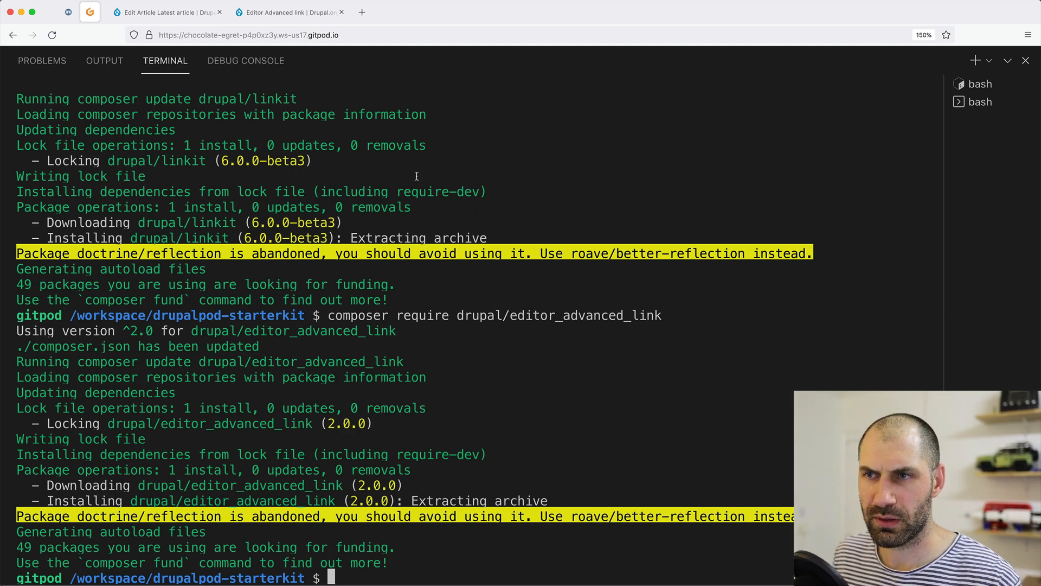
pyautogui.click(255, 14)
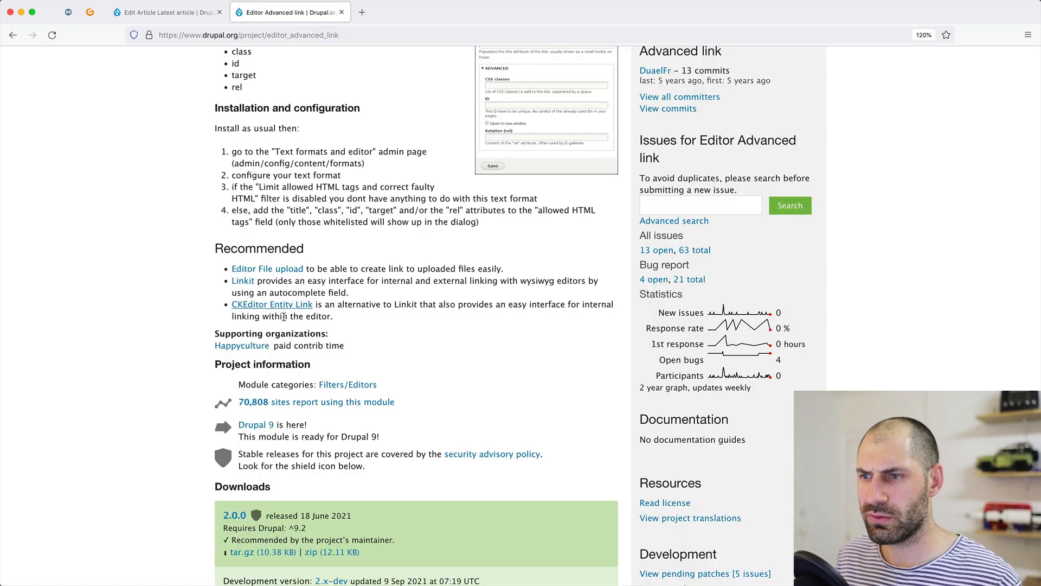
# Close the Edit Link dialog on Latest article and open Extend in a background tab.
pyautogui.scroll(-10, 283, 316)
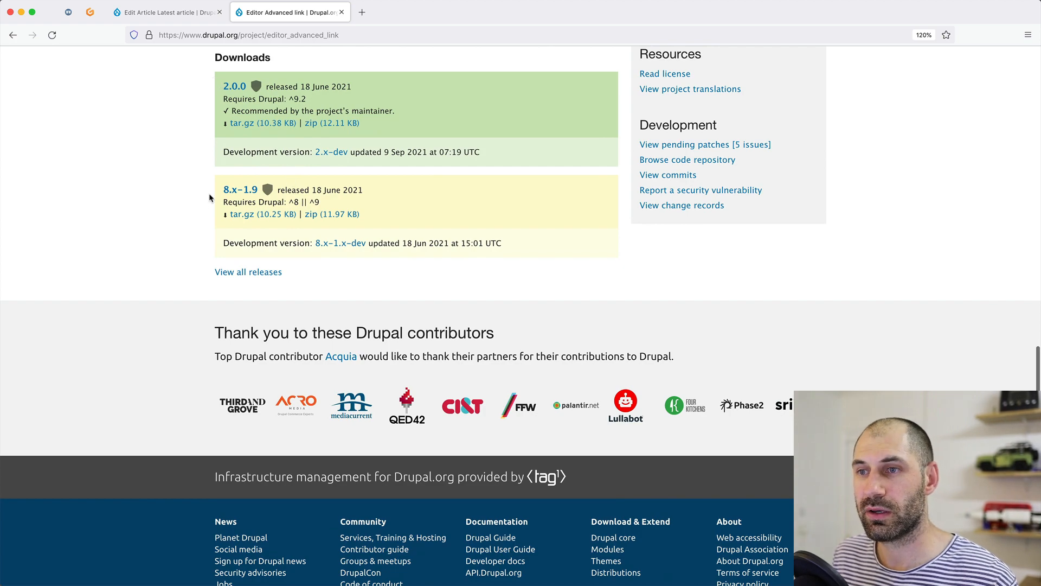
pyautogui.scroll(12, 213, 200)
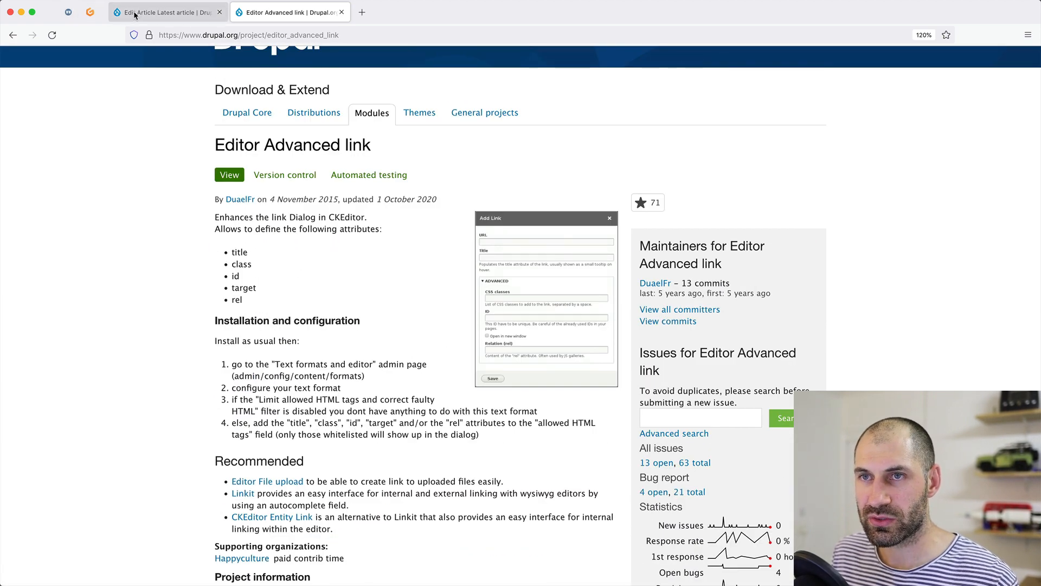
pyautogui.click(163, 12)
pyautogui.click(635, 259)
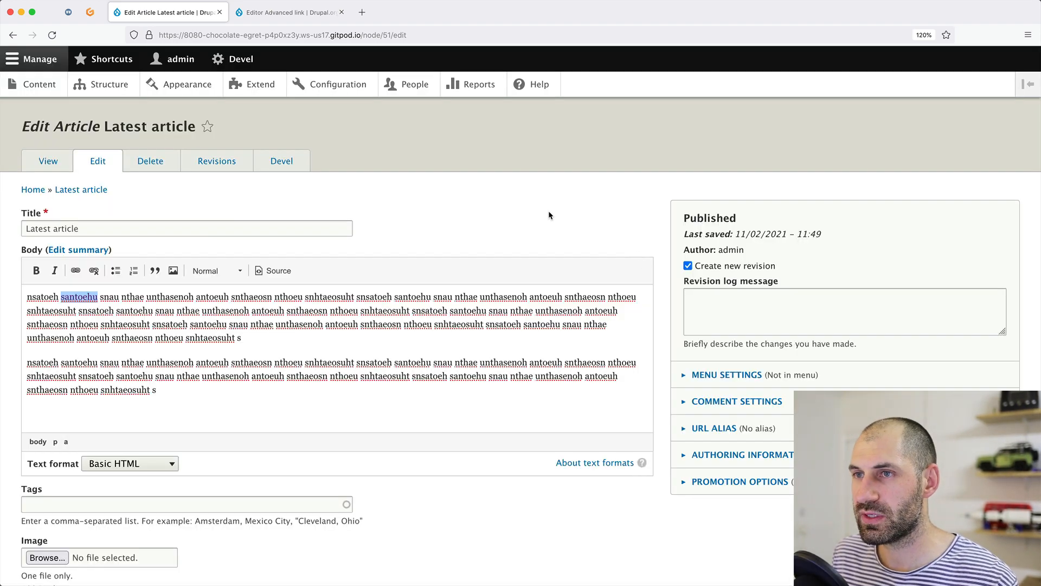
pyautogui.middleClick(260, 84)
# Filter the module list by 'editor' and install the Advanced Link module.
pyautogui.click(307, 18)
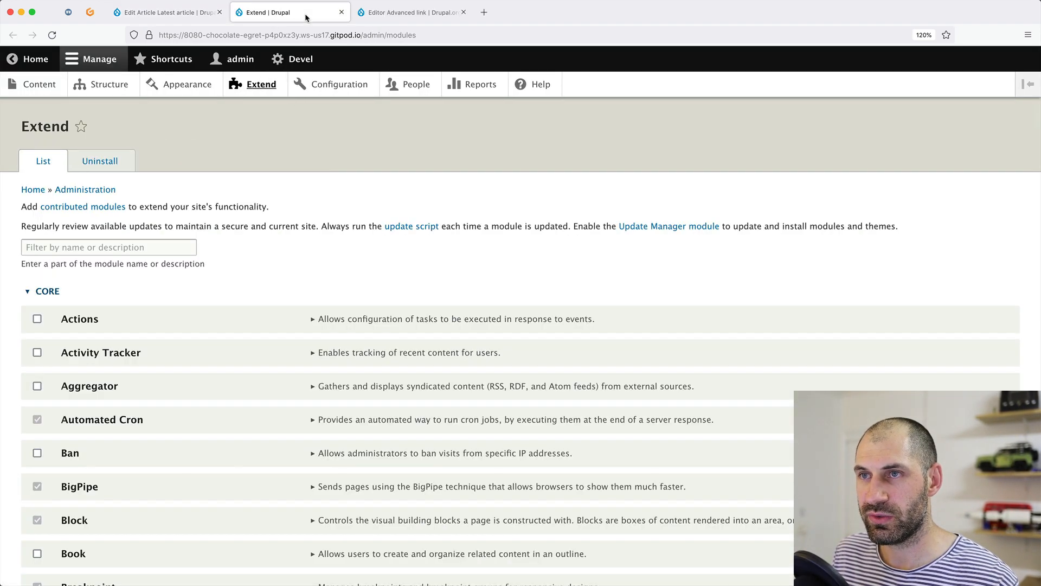
pyautogui.click(95, 247)
pyautogui.write('editor')
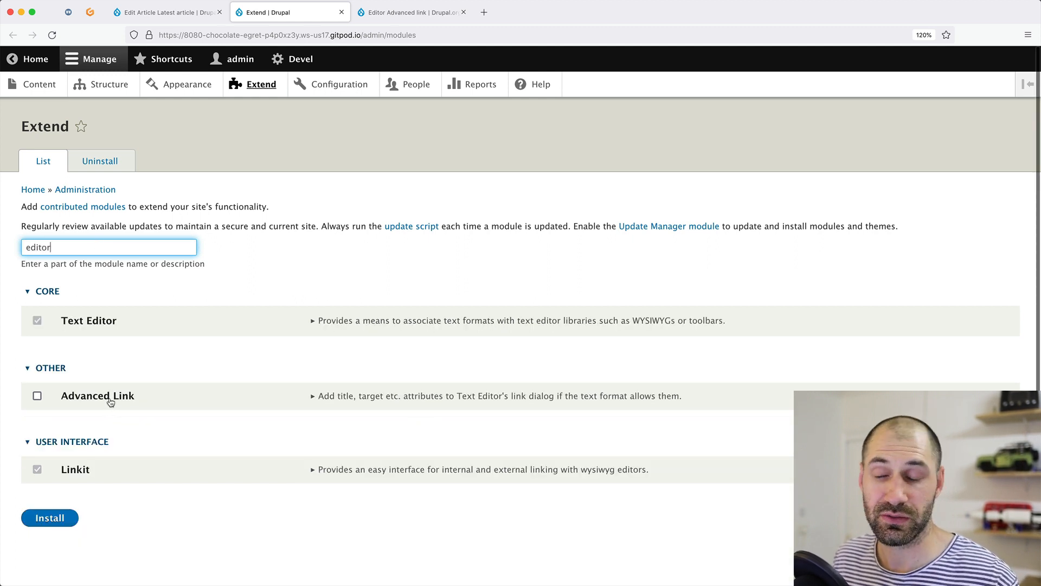
pyautogui.click(360, 399)
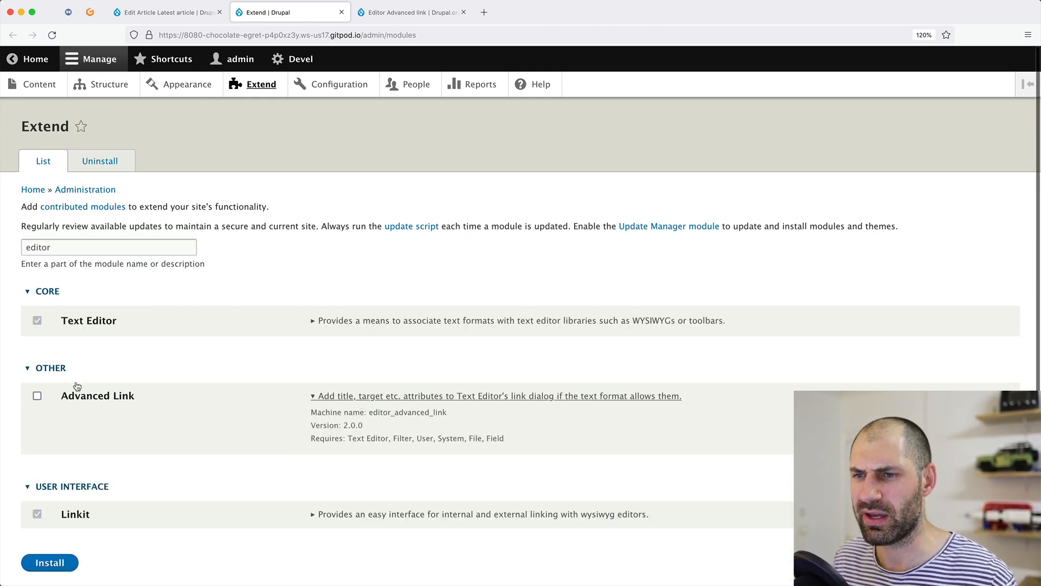
pyautogui.click(110, 400)
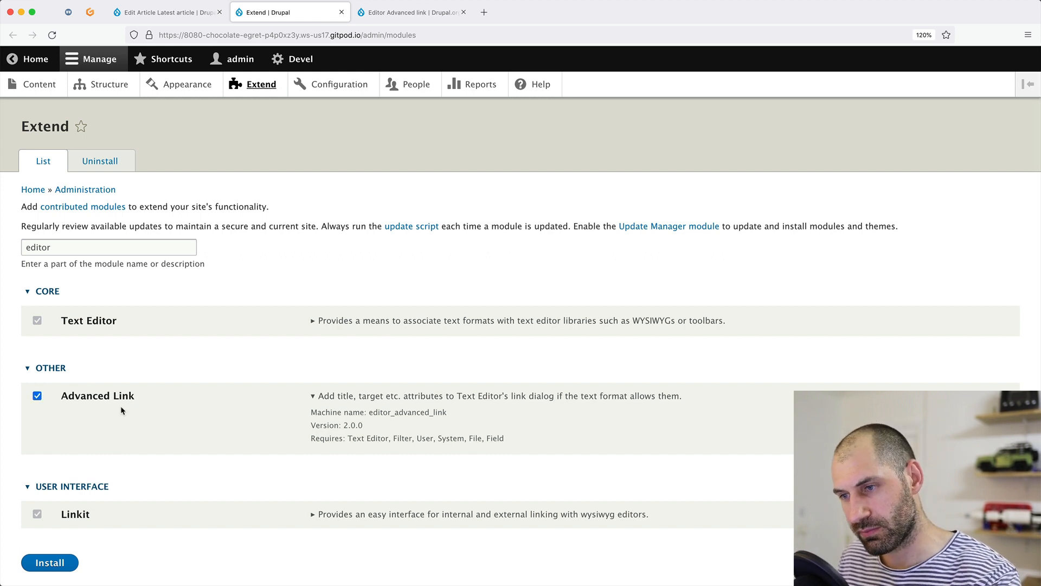
pyautogui.click(65, 566)
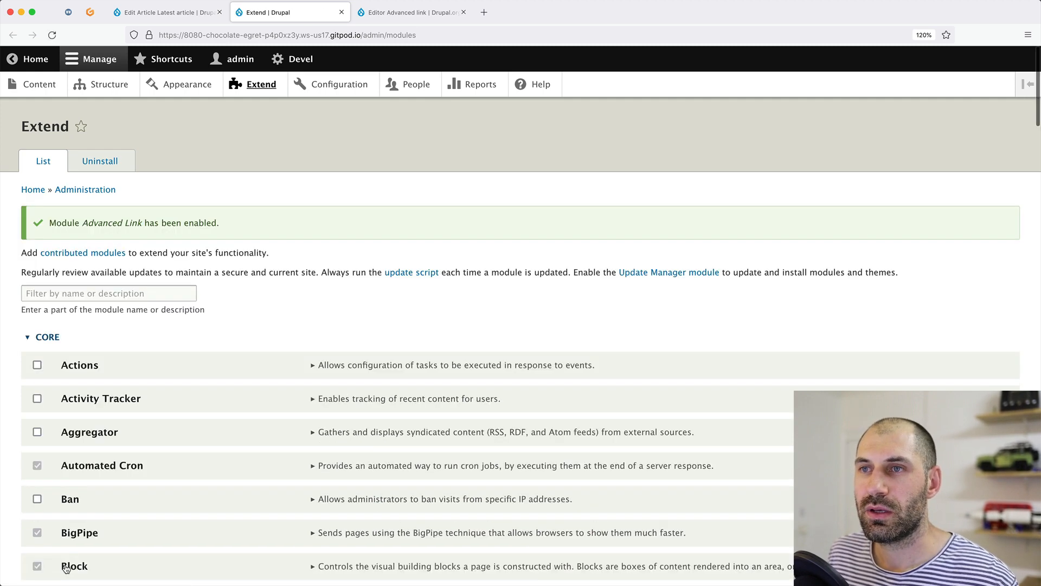
pyautogui.click(348, 88)
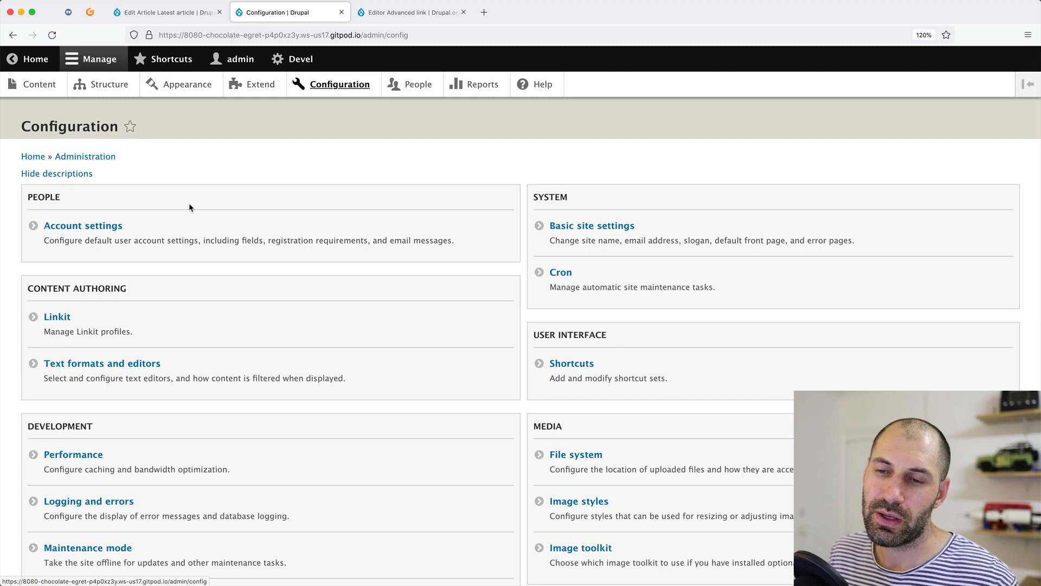
# Open the Basic HTML text format settings and scroll to its enabled filters.
pyautogui.click(85, 363)
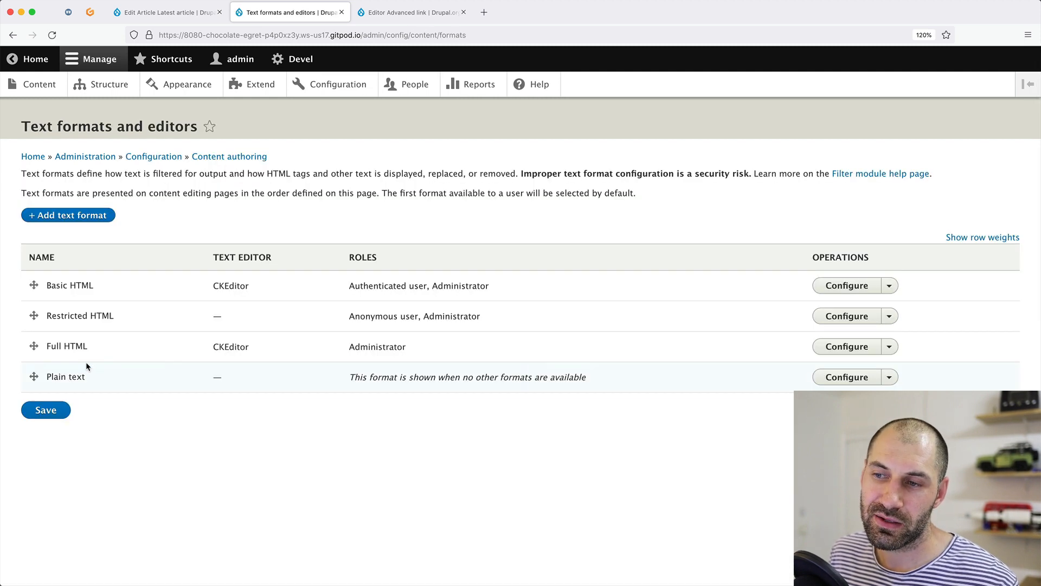
pyautogui.click(847, 285)
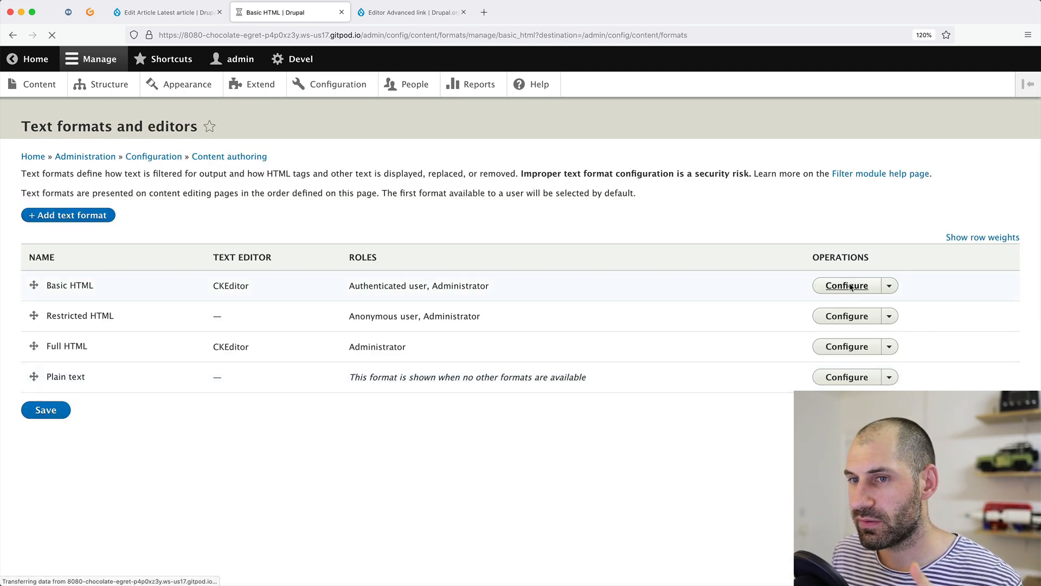
pyautogui.scroll(-10, 597, 285)
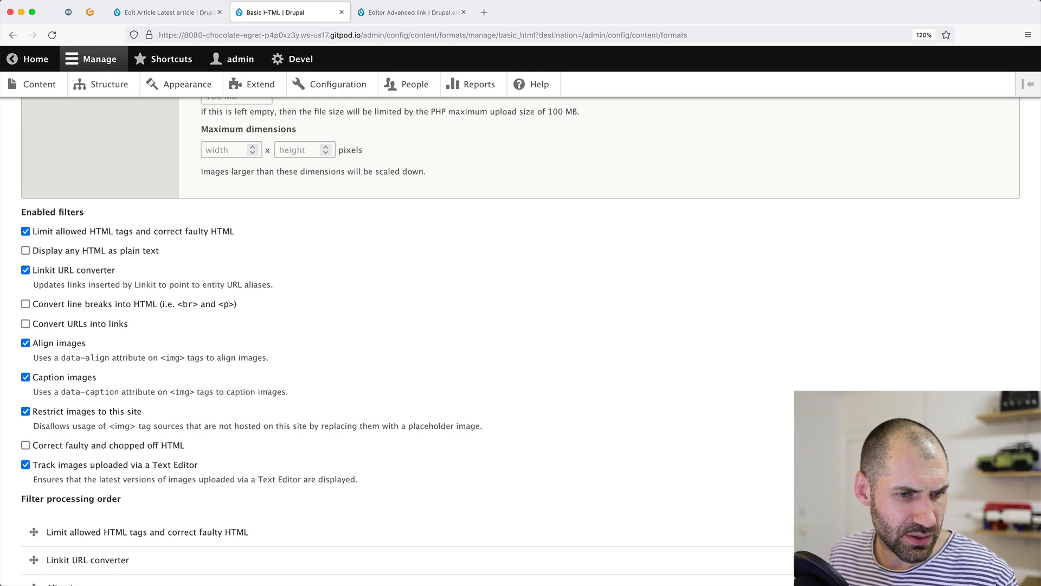
pyautogui.click(69, 12)
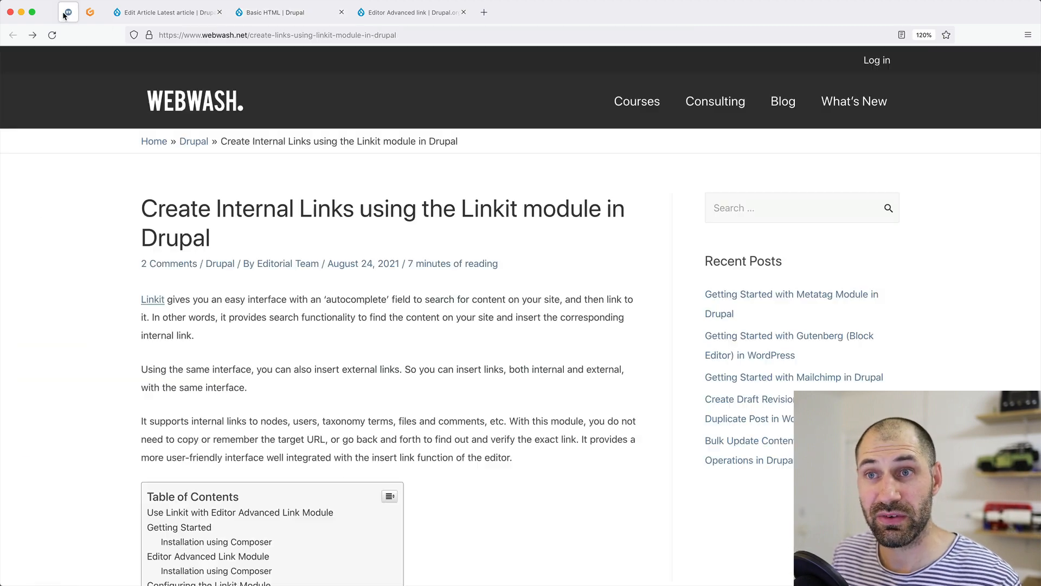
# Find the target attribute example in the WebWash guide's Advanced Editor Link section.
pyautogui.scroll(-10, 215, 410)
pyautogui.scroll(4, 216, 410)
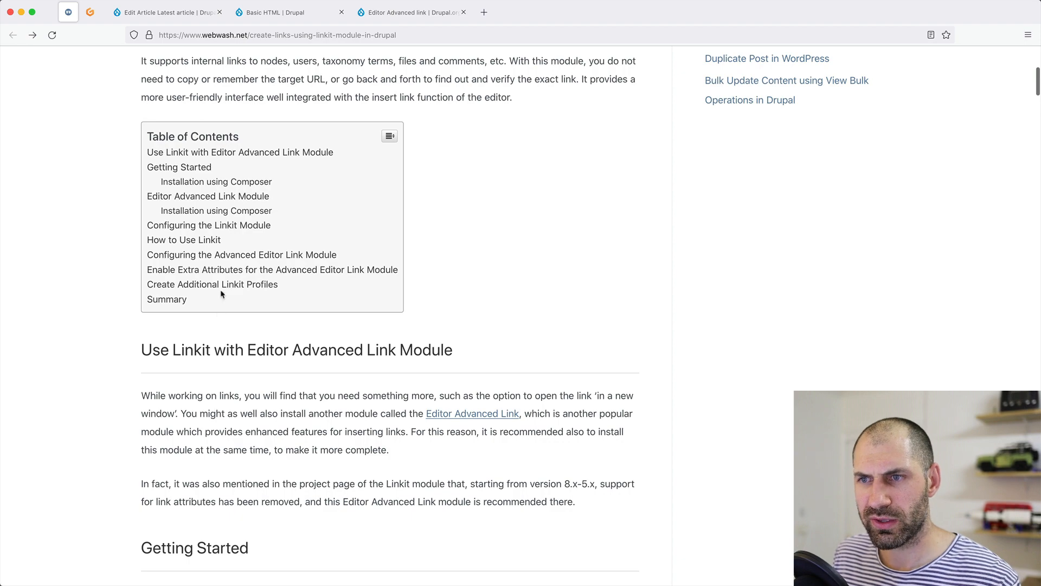
pyautogui.click(215, 257)
pyautogui.scroll(-4, 178, 344)
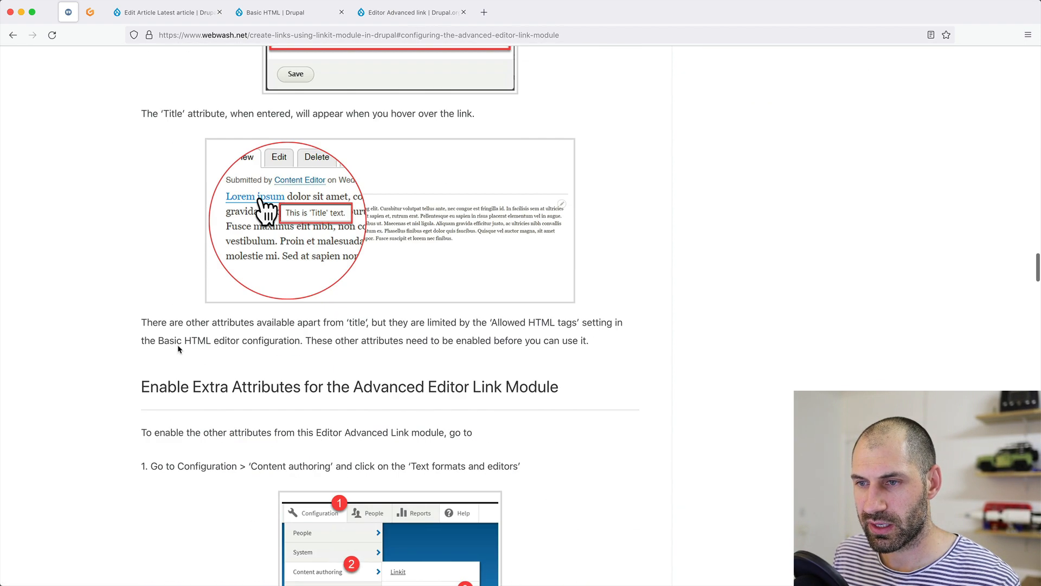
pyautogui.scroll(-10, 176, 347)
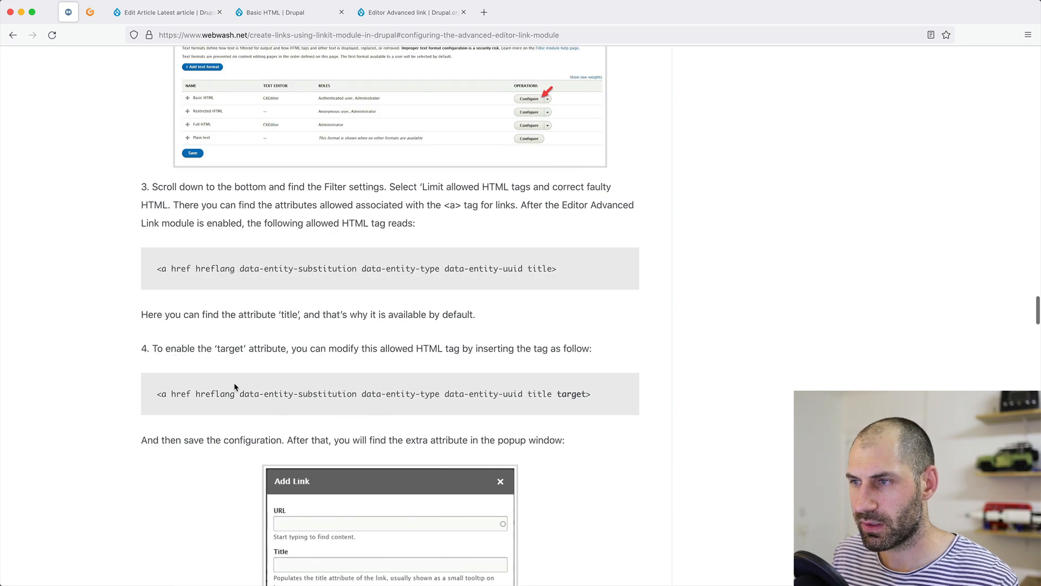
pyautogui.moveTo(587, 394); pyautogui.dragTo(557, 394)
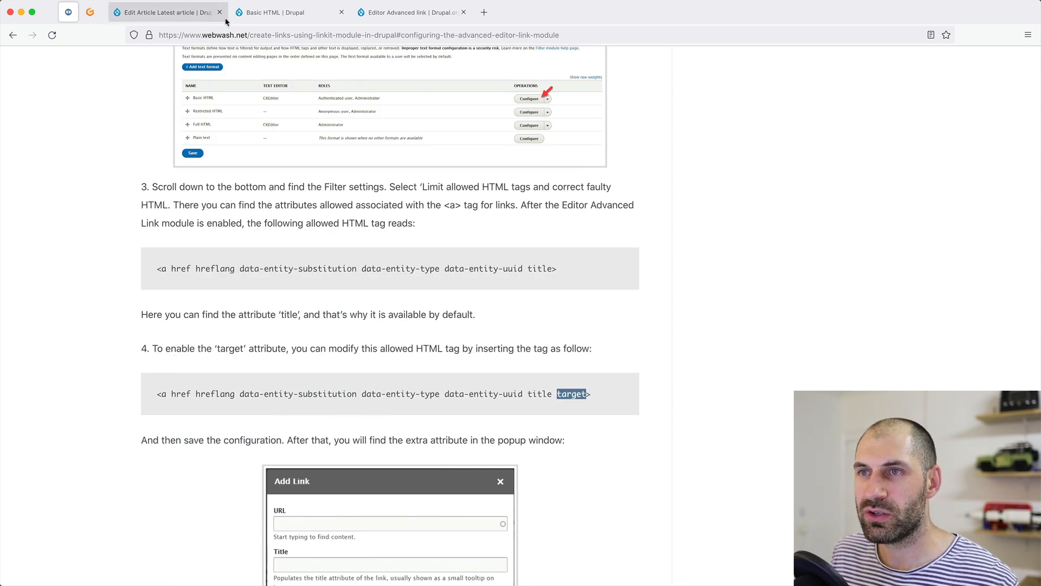
# Open Edit Link on Latest article's linked word and check its empty title field.
pyautogui.click(209, 13)
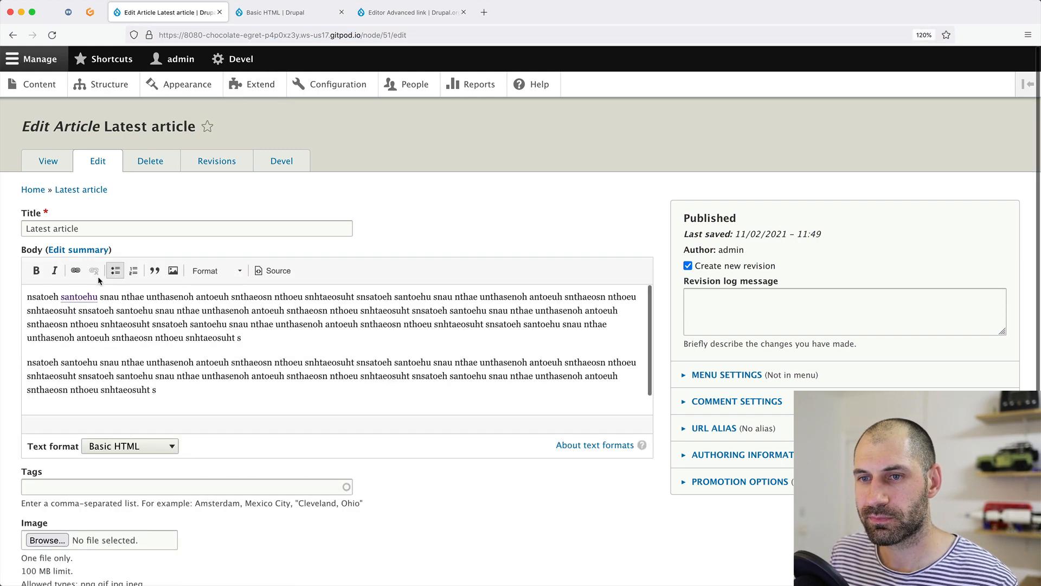
pyautogui.doubleClick(87, 297)
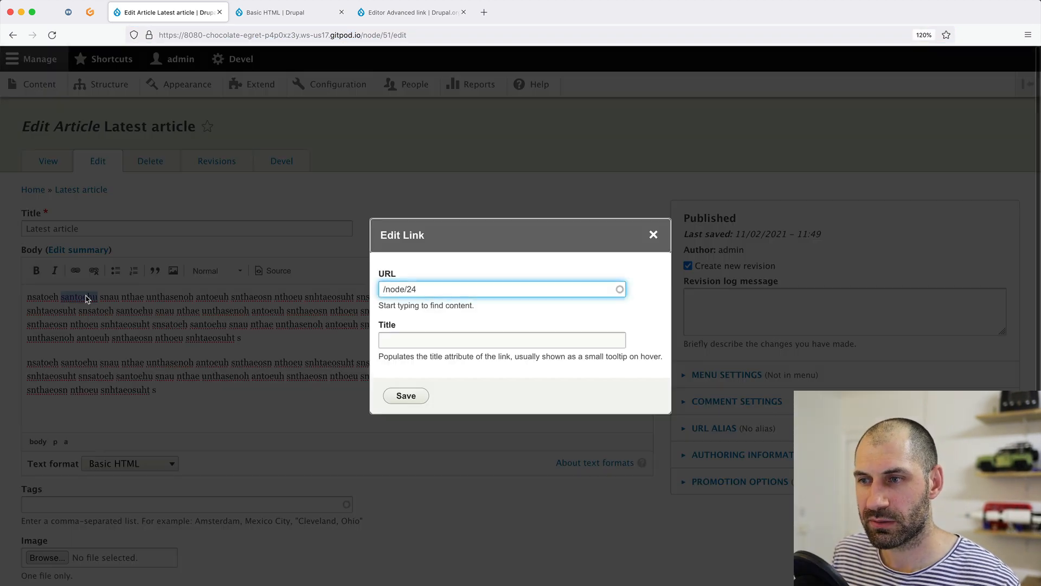
pyautogui.click(440, 342)
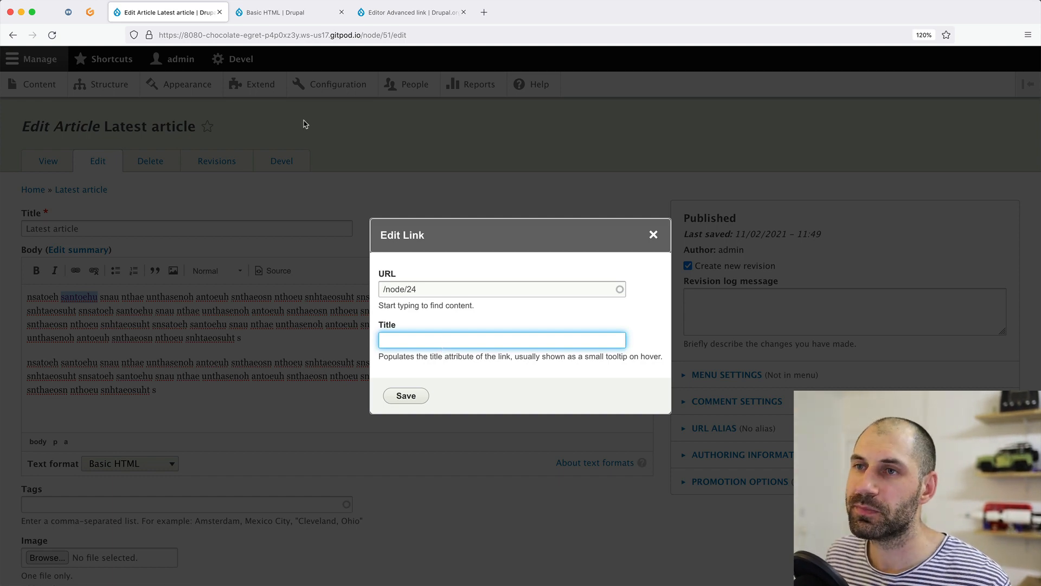
pyautogui.click(293, 12)
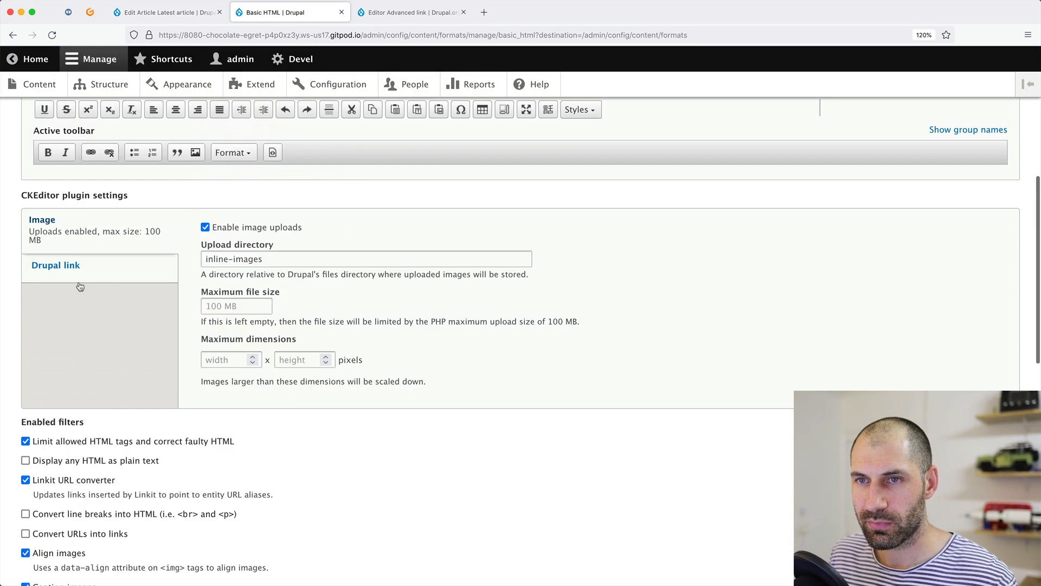
# Review Basic HTML's Allowed HTML tags, then highlight the Editor Advanced link installation steps.
pyautogui.scroll(-7, 103, 380)
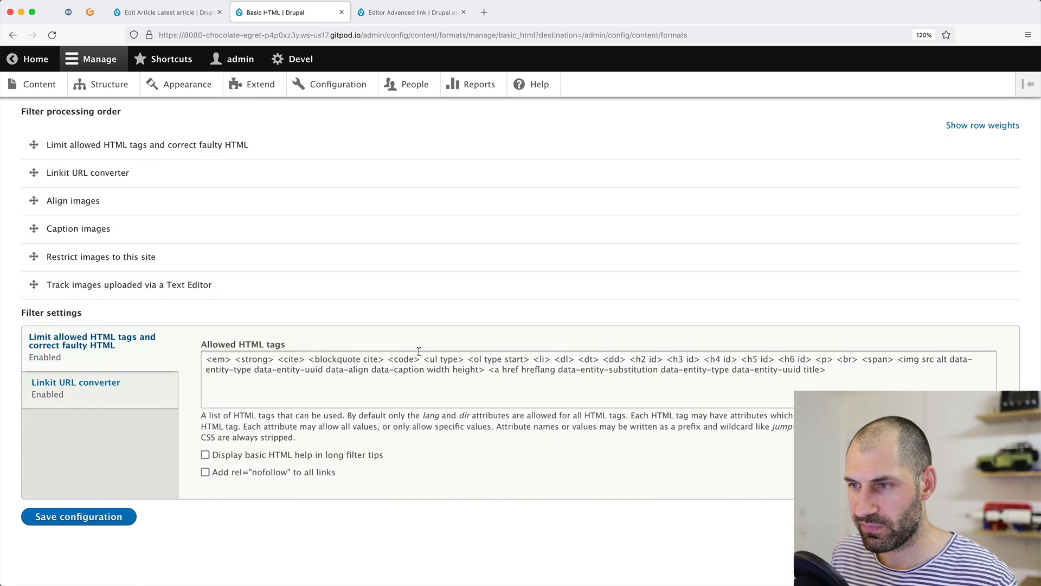
pyautogui.click(812, 369)
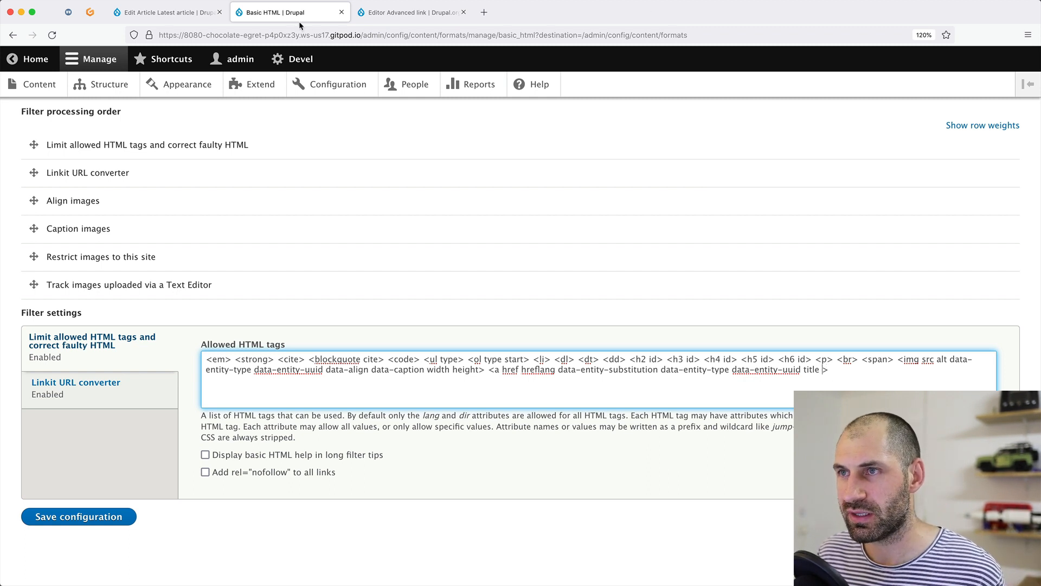
pyautogui.click(366, 15)
pyautogui.moveTo(233, 369); pyautogui.dragTo(535, 449)
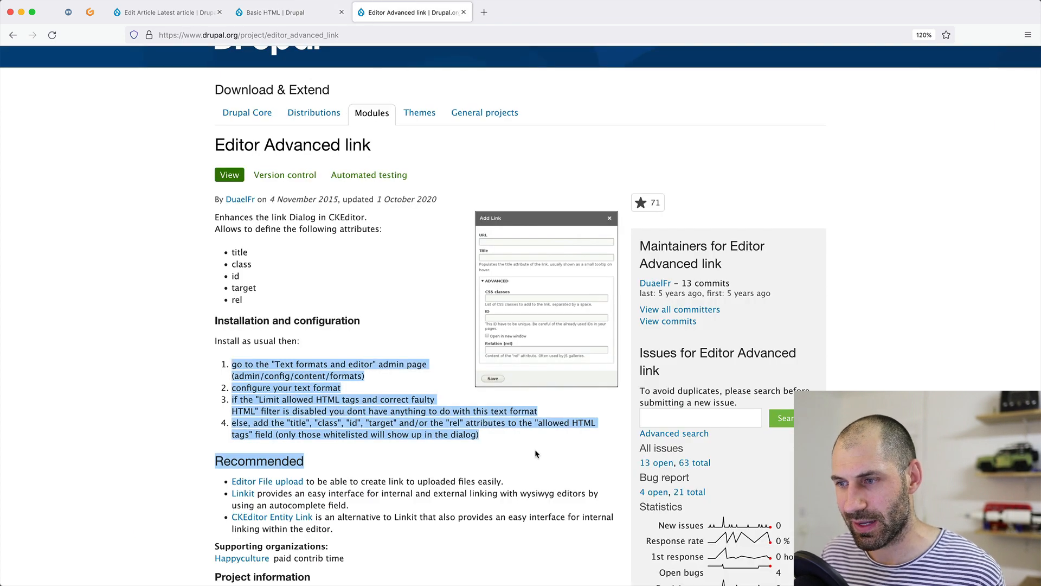
# Compare the article, project page and Basic HTML tabs, then place the cursor after title in <a>.
pyautogui.click(520, 446)
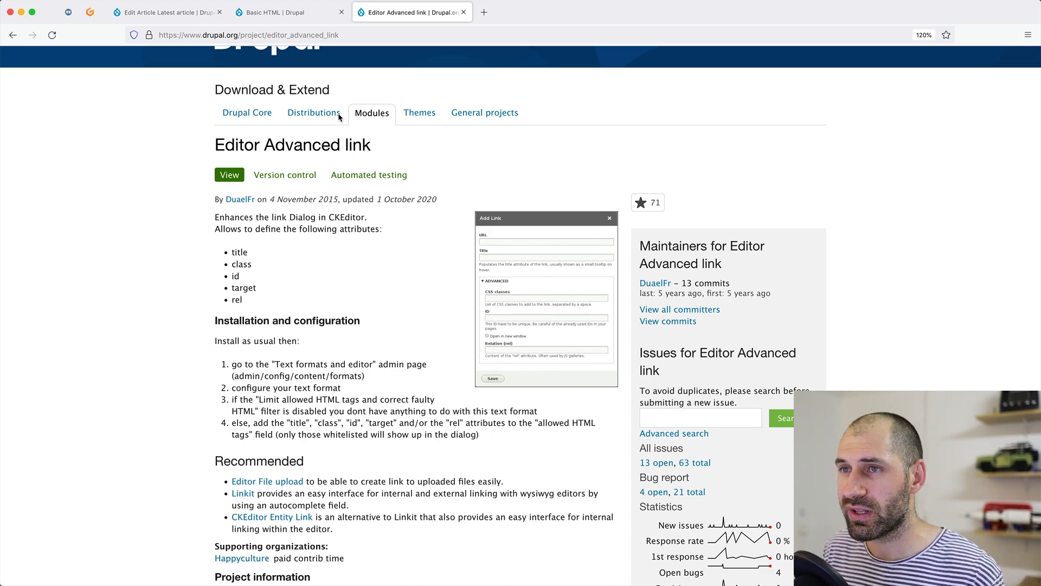
pyautogui.click(163, 13)
pyautogui.click(256, 14)
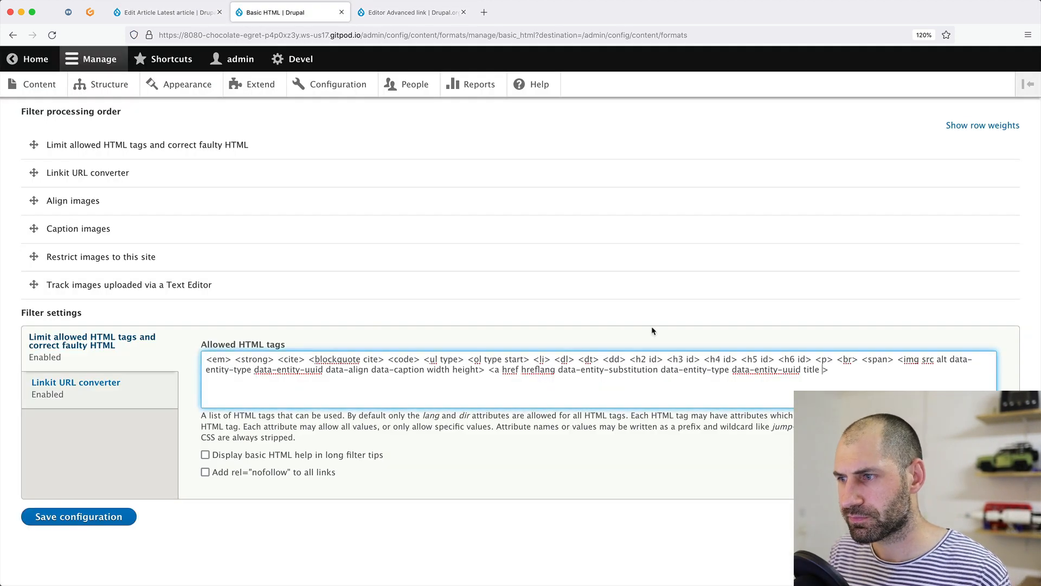
pyautogui.moveTo(864, 380); pyautogui.dragTo(504, 371)
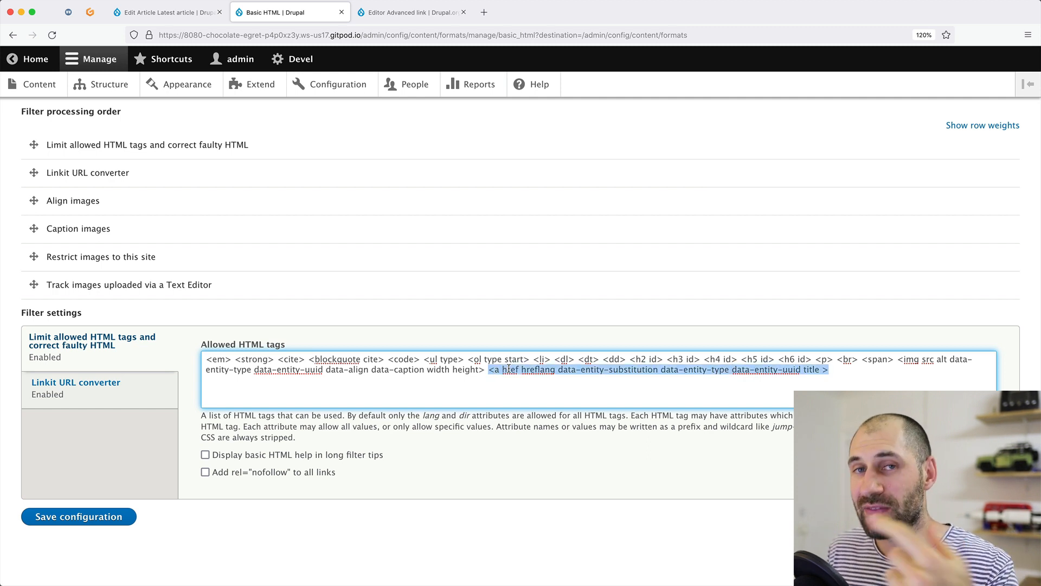
pyautogui.click(139, 14)
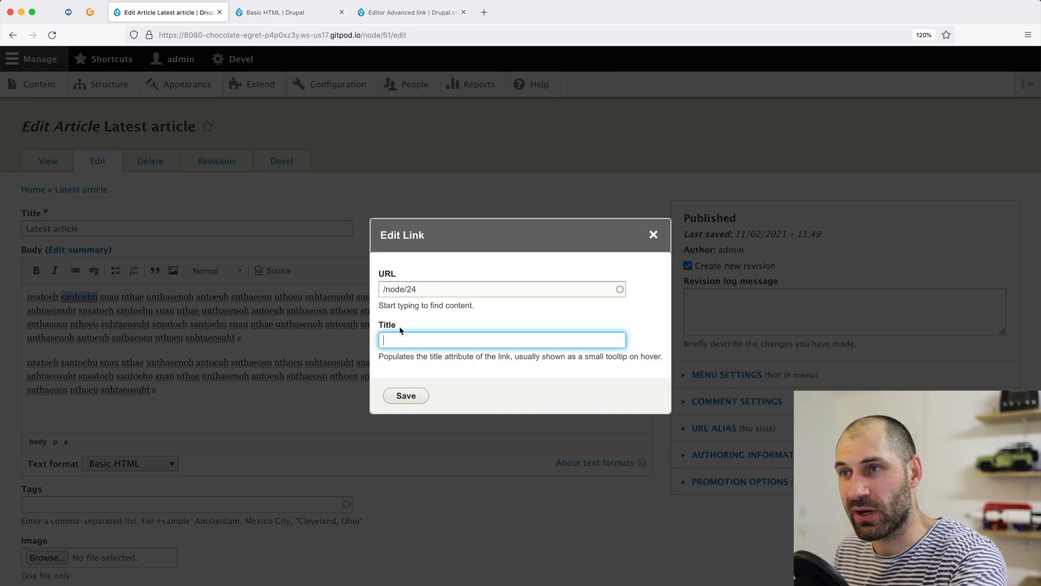
pyautogui.click(418, 18)
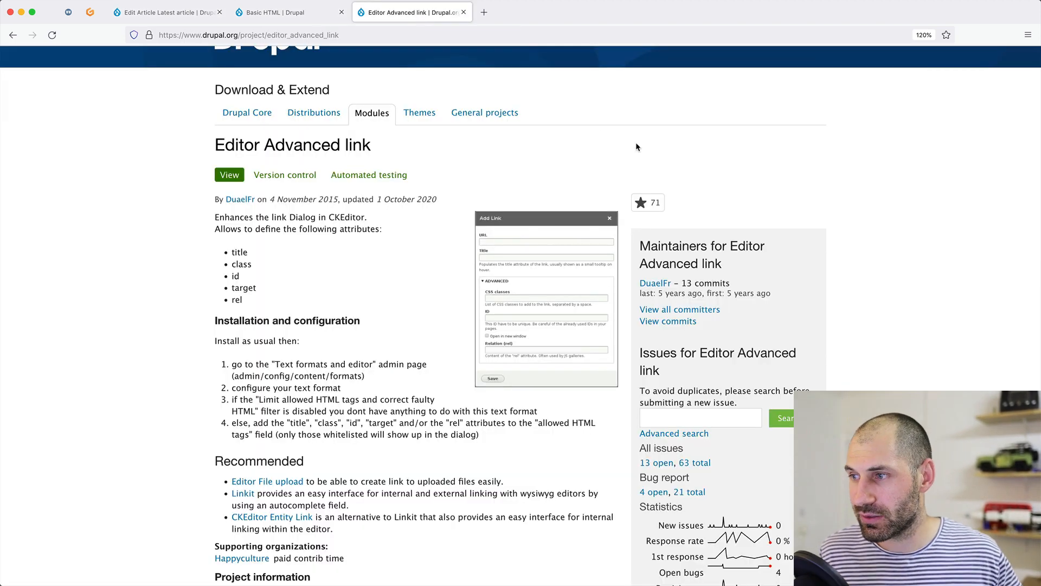
pyautogui.click(305, 10)
pyautogui.click(834, 374)
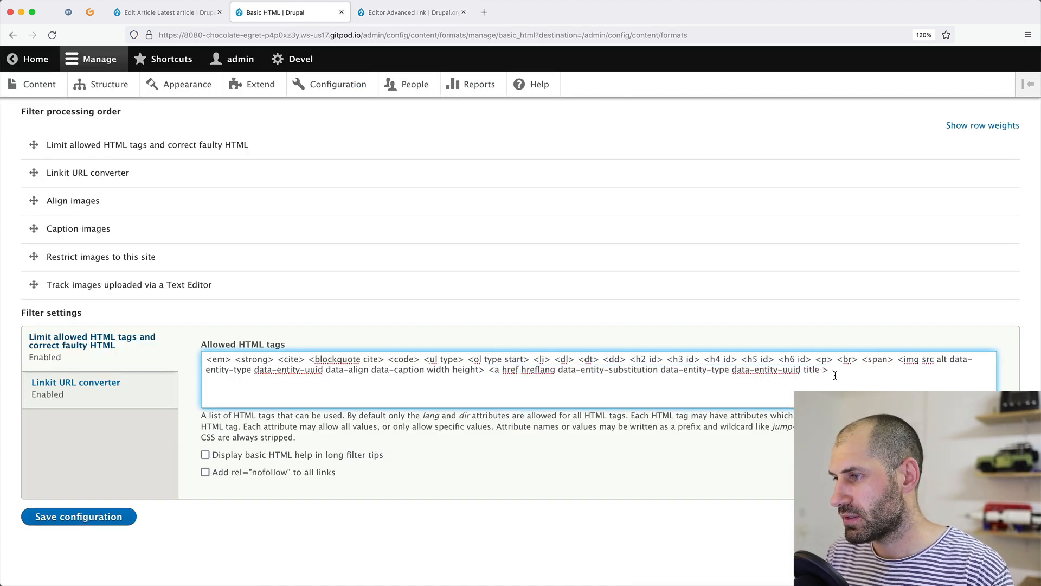
# Add 'target class' to the allowed <a> attributes, save Basic HTML, and reload the article edit page.
pyautogui.write('target class')
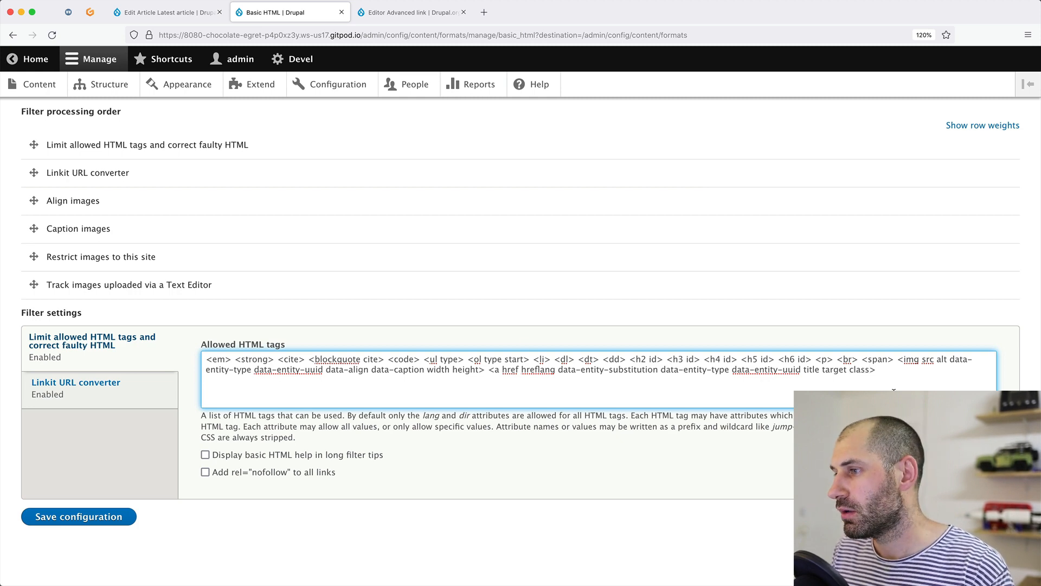
pyautogui.click(127, 516)
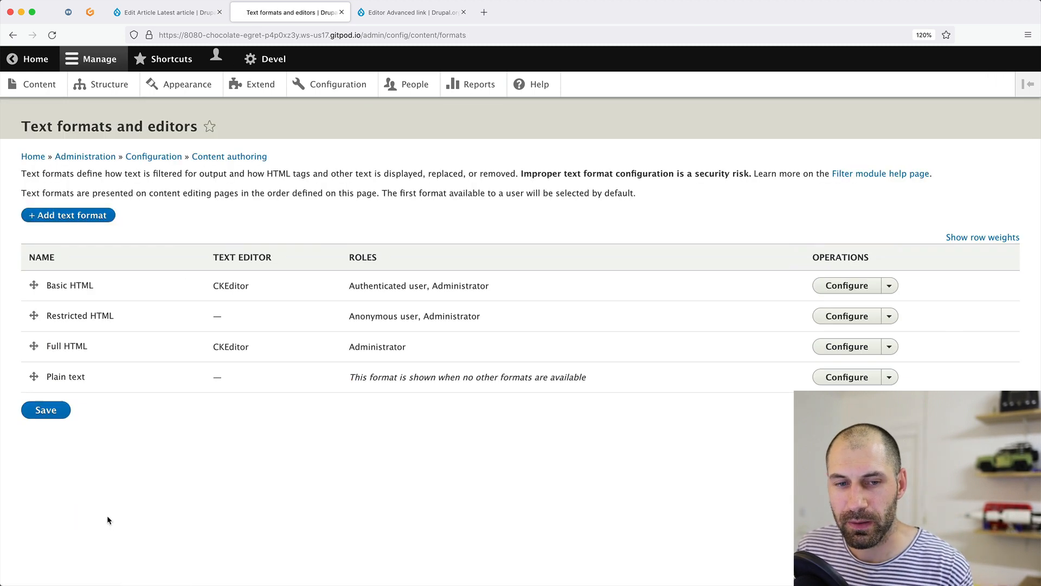
pyautogui.click(196, 13)
pyautogui.click(211, 35)
pyautogui.press('Return')
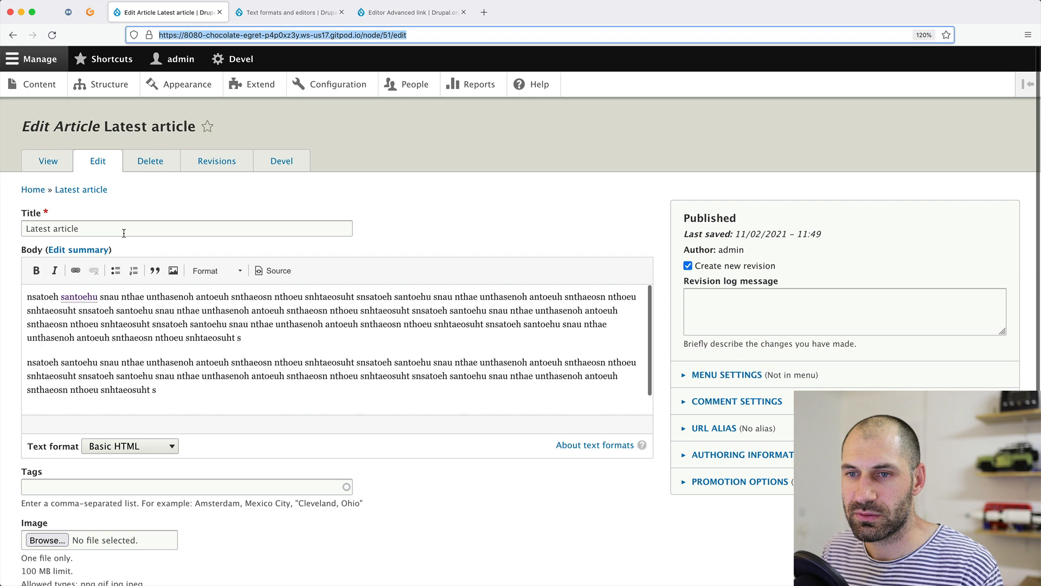
# Give the santoehu link CSS class btn--primary, make it open in a new window, and save the article.
pyautogui.doubleClick(81, 300)
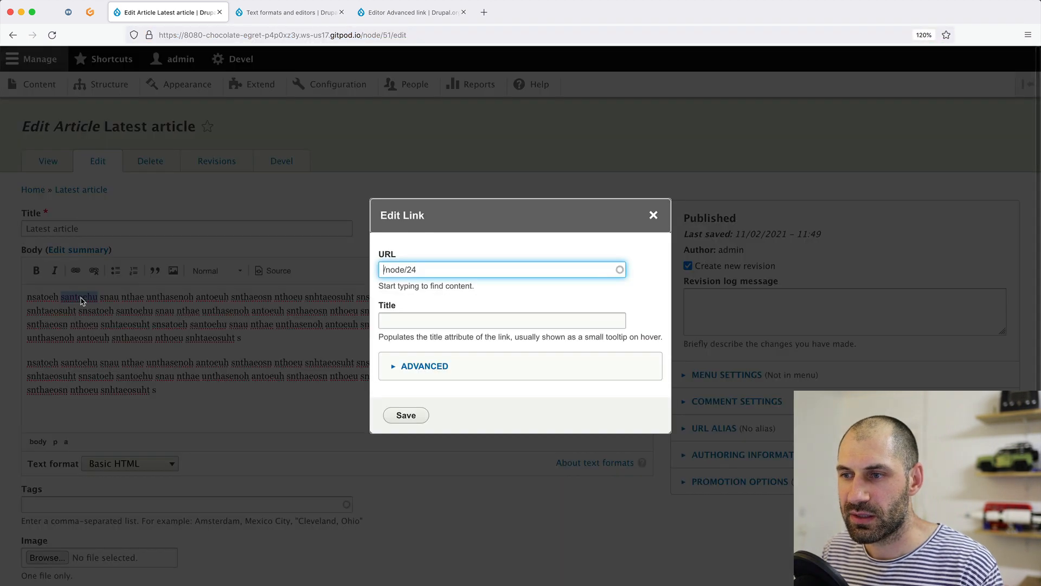
pyautogui.click(433, 370)
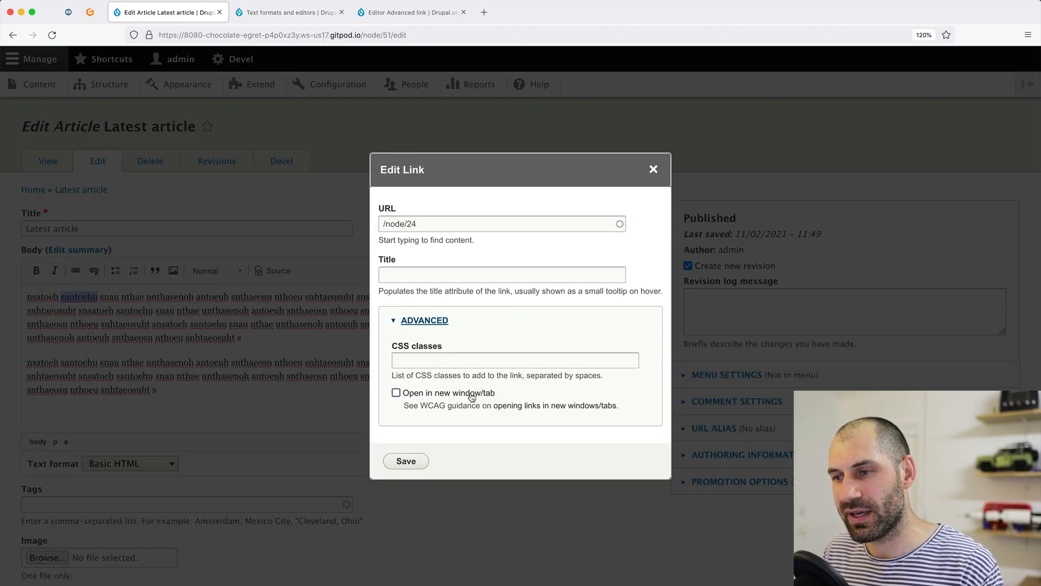
pyautogui.click(415, 363)
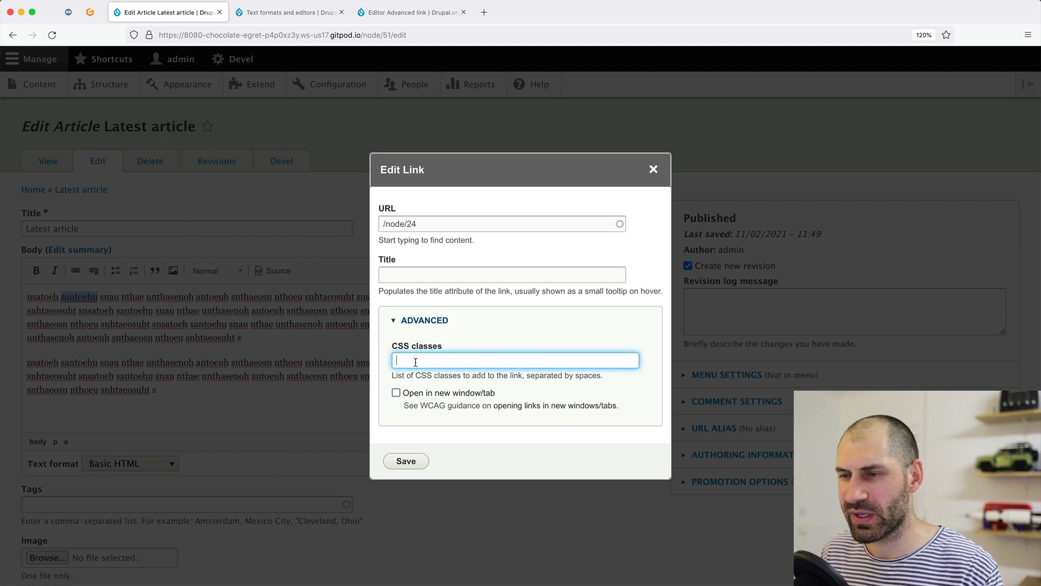
pyautogui.write('btn-')
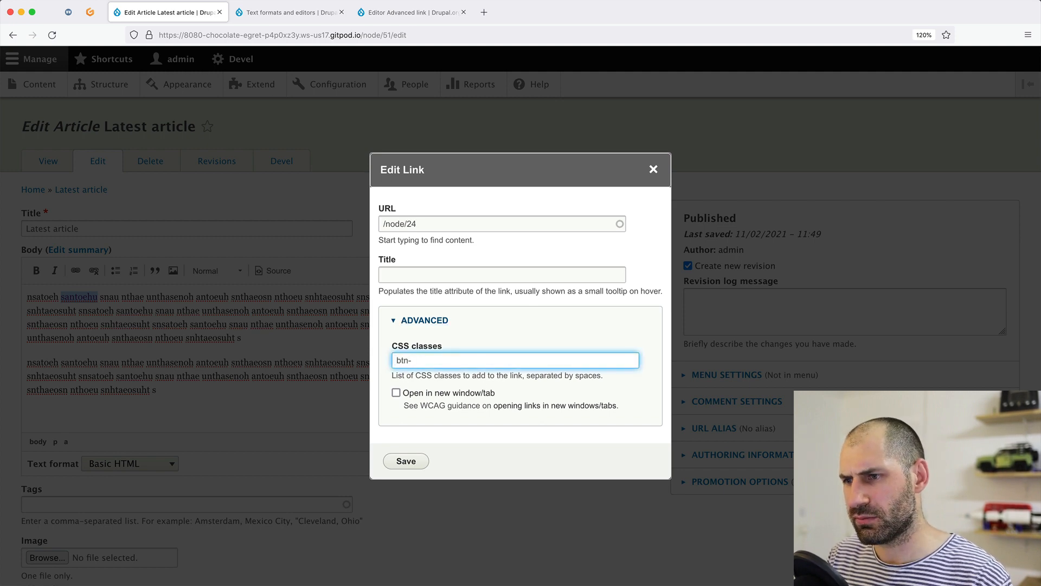
pyautogui.write('-primany')
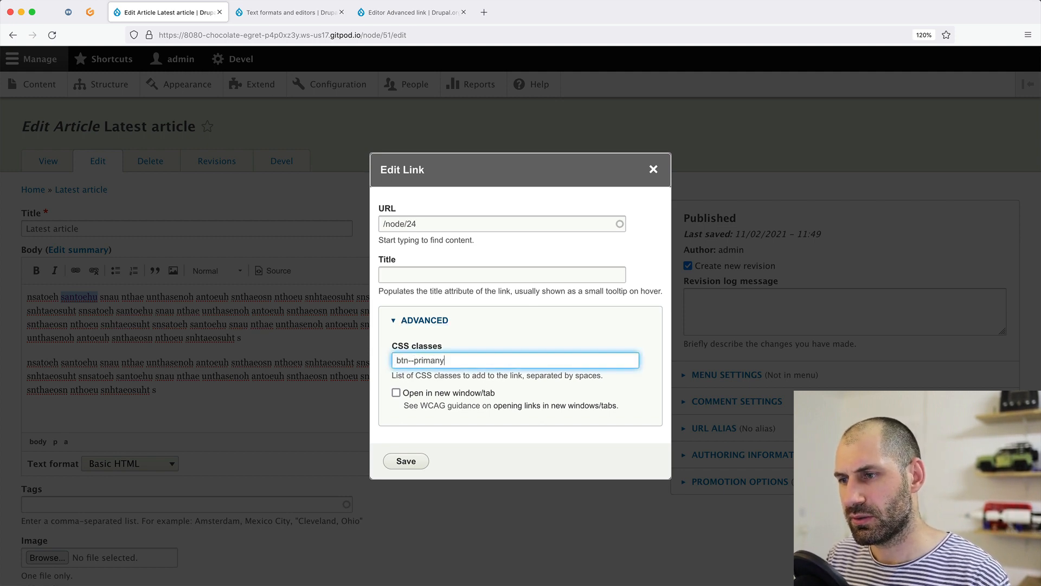
pyautogui.press('BackSpace')
pyautogui.press('BackSpace')
pyautogui.write('ry')
pyautogui.click(463, 397)
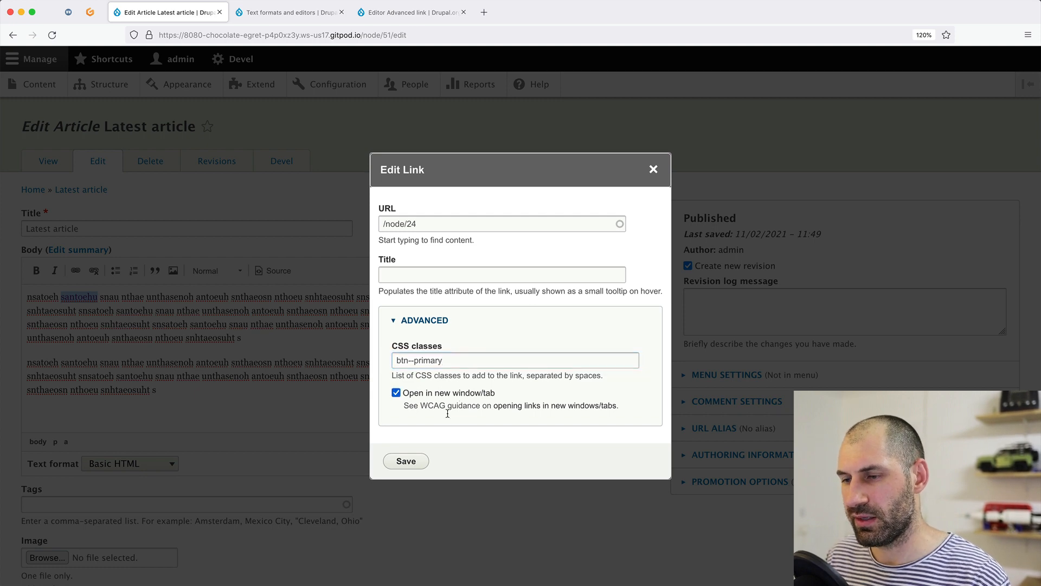
pyautogui.click(404, 461)
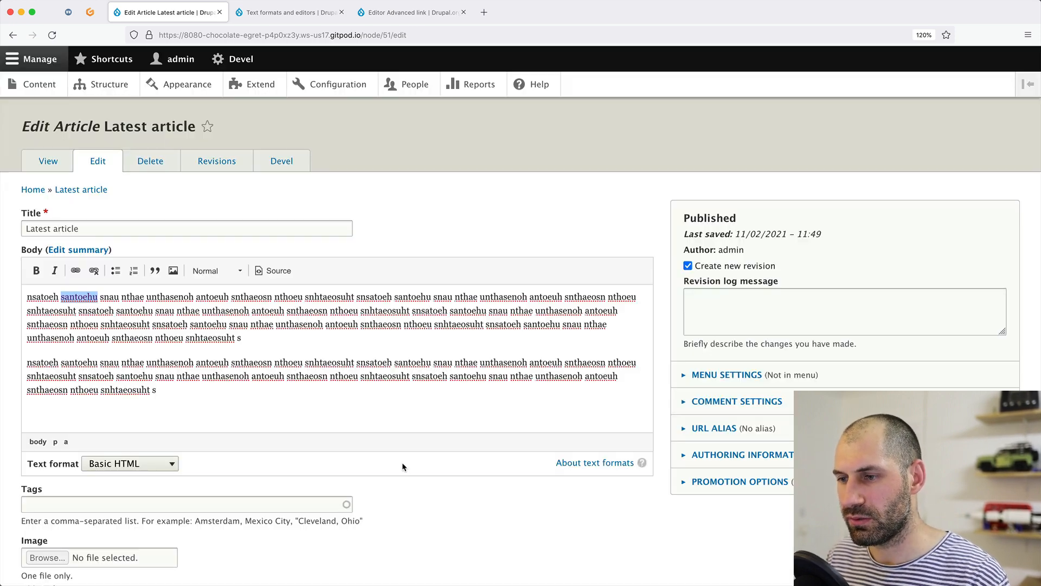
pyautogui.scroll(-5, 191, 435)
pyautogui.click(51, 521)
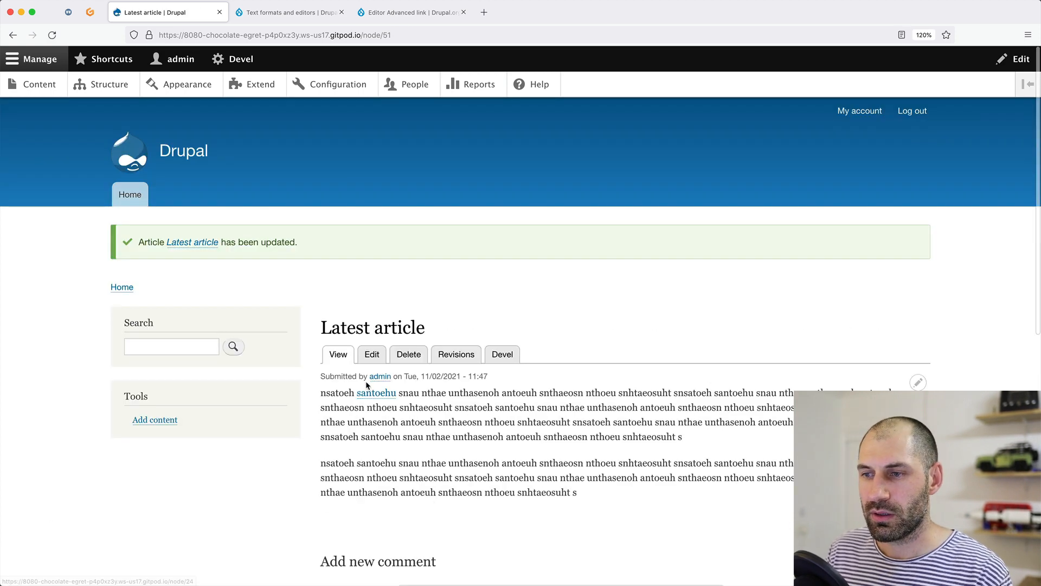
# Inspect the santoehu link's markup in developer tools to check btn--primary and target _blank.
pyautogui.press('super+alt+k')
pyautogui.scroll(-2, 132, 293)
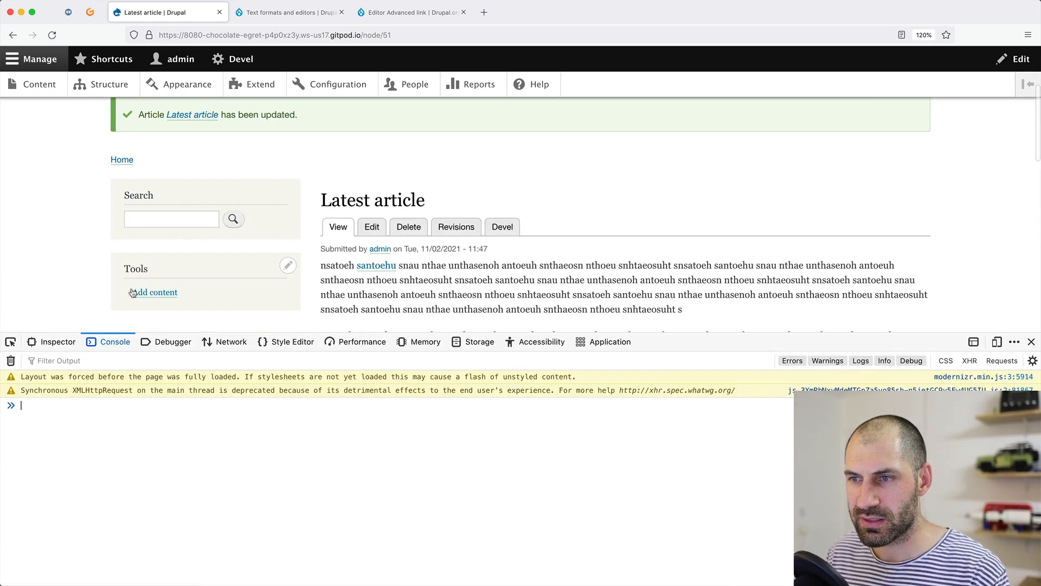
pyautogui.click(11, 341)
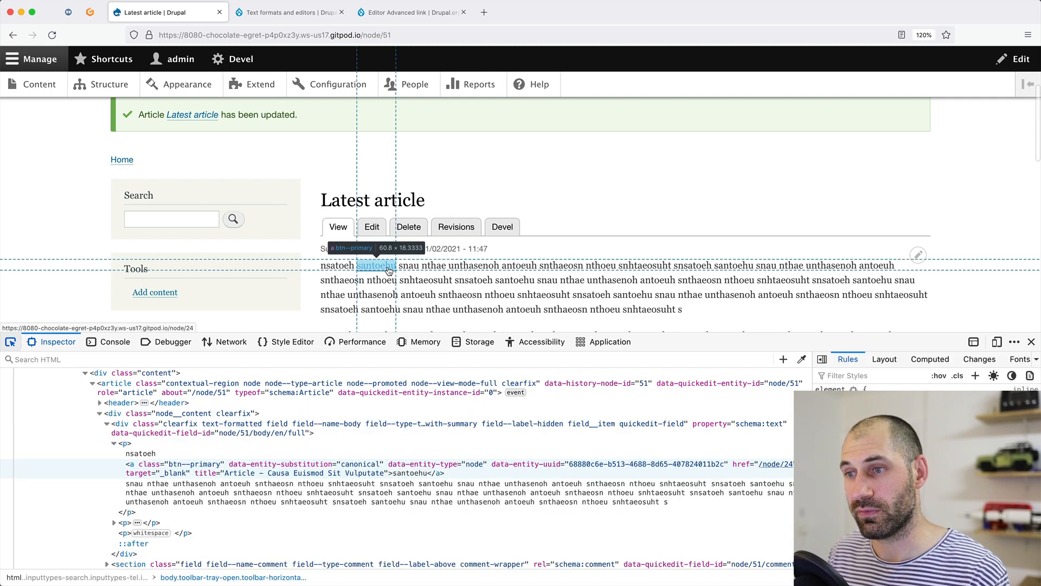
pyautogui.click(389, 270)
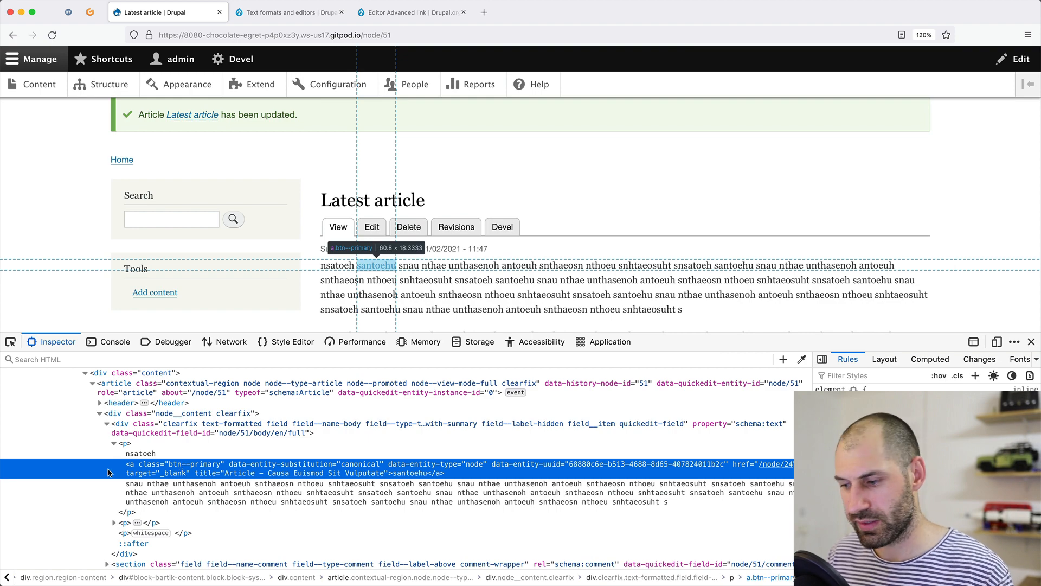
pyautogui.press('super+plus')
pyautogui.press('super+plus')
pyautogui.press('super+plus')
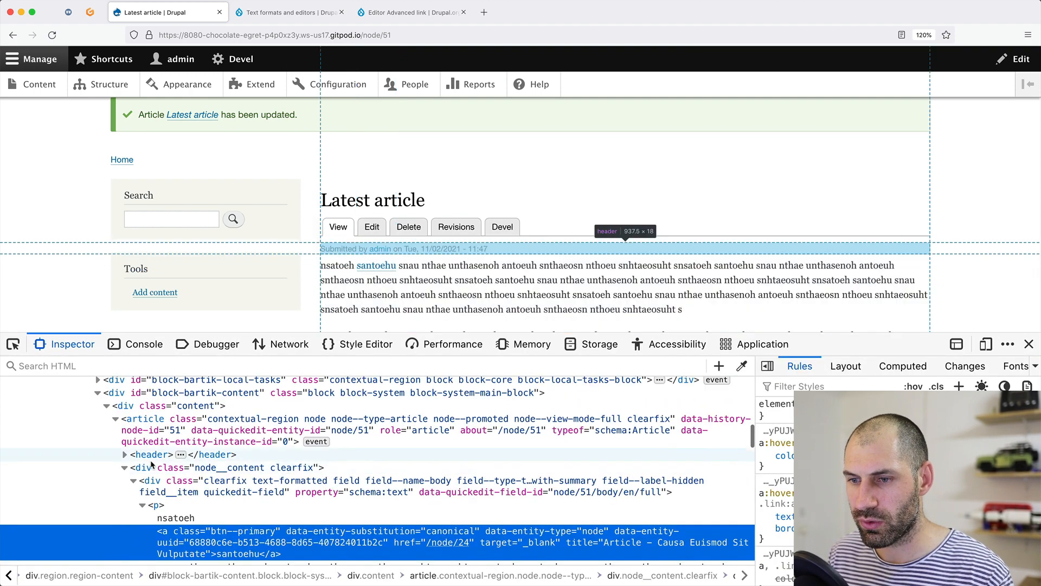
pyautogui.scroll(-5, 153, 461)
pyautogui.scroll(3, 155, 460)
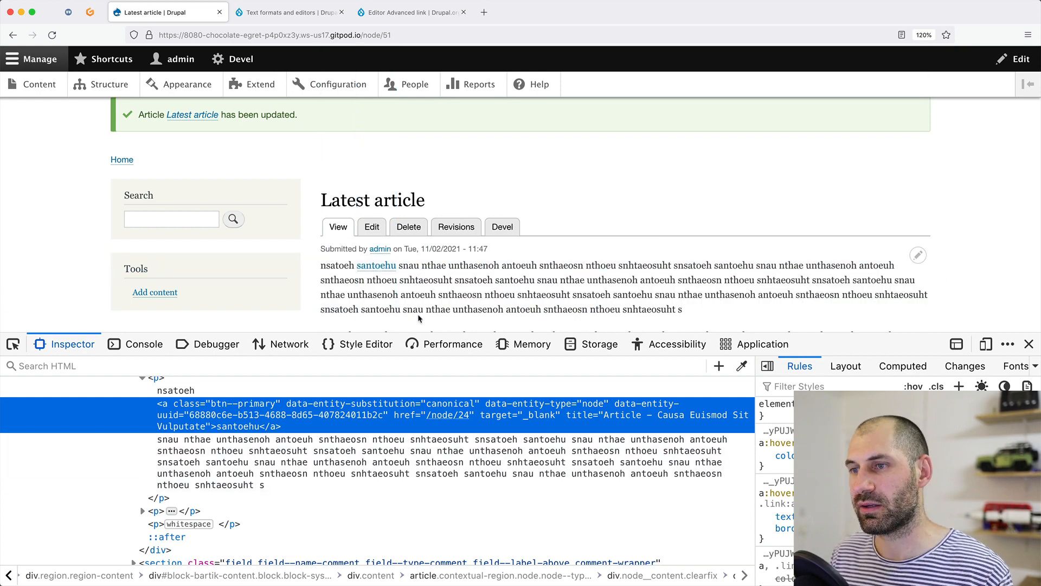
# Test that the santoehu link opens node/24 in a new tab, then close that tab.
pyautogui.click(377, 265)
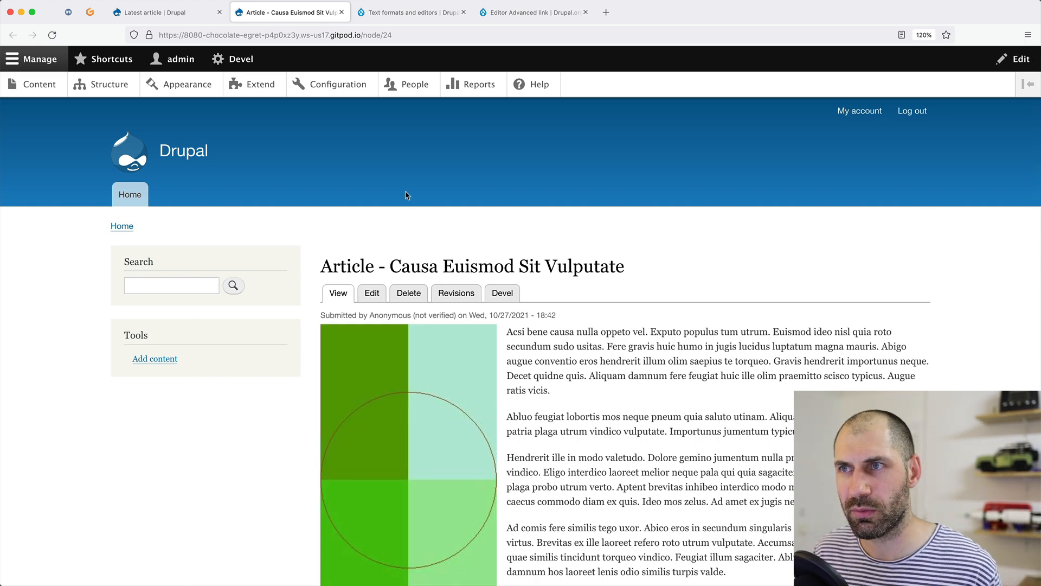
pyautogui.click(342, 13)
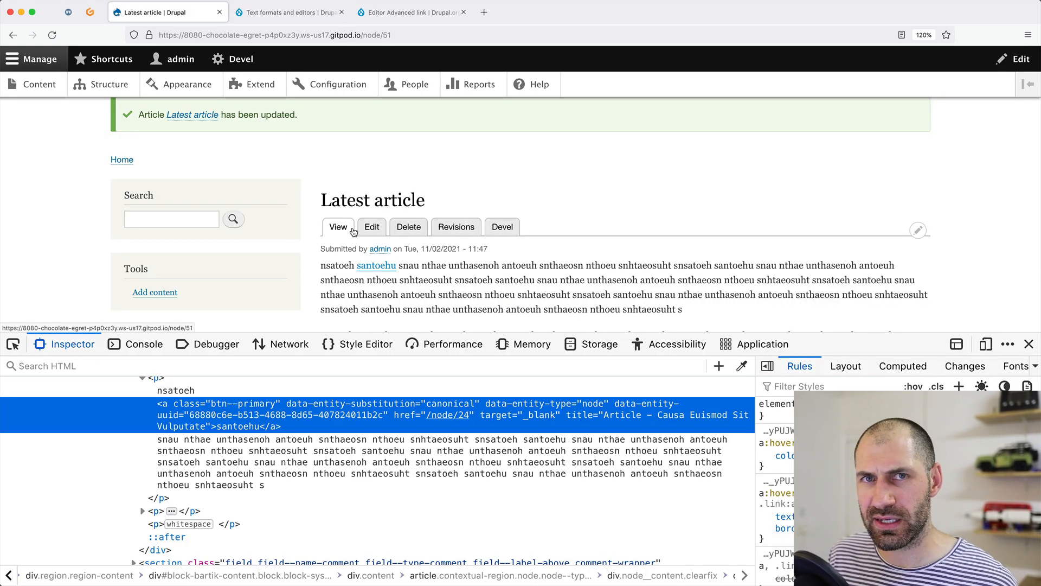
pyautogui.click(288, 11)
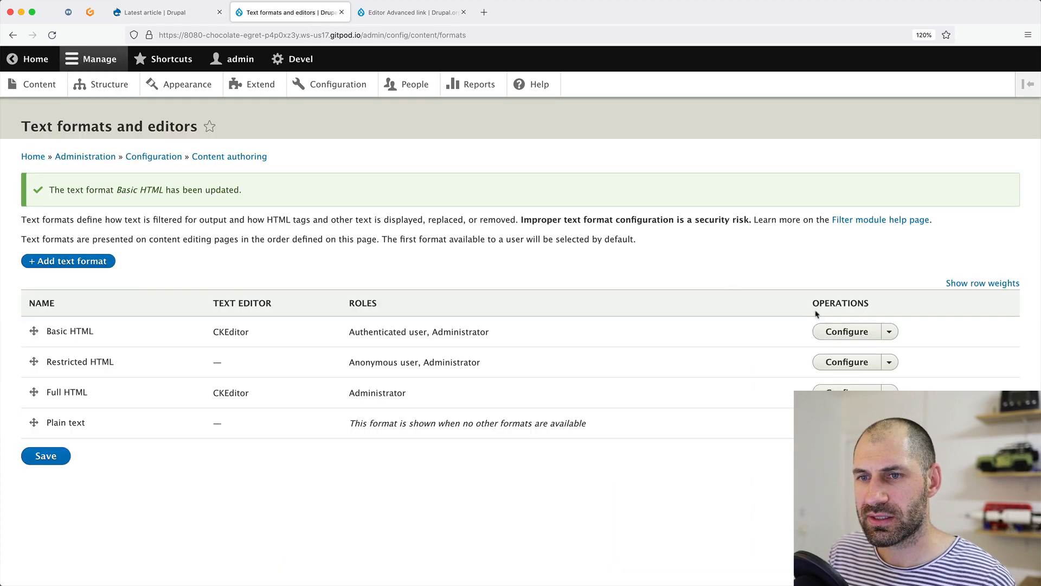
# Append id to Basic HTML's allowed <a> attributes, save, and reload the Latest article page.
pyautogui.click(845, 336)
pyautogui.scroll(-15, 452, 465)
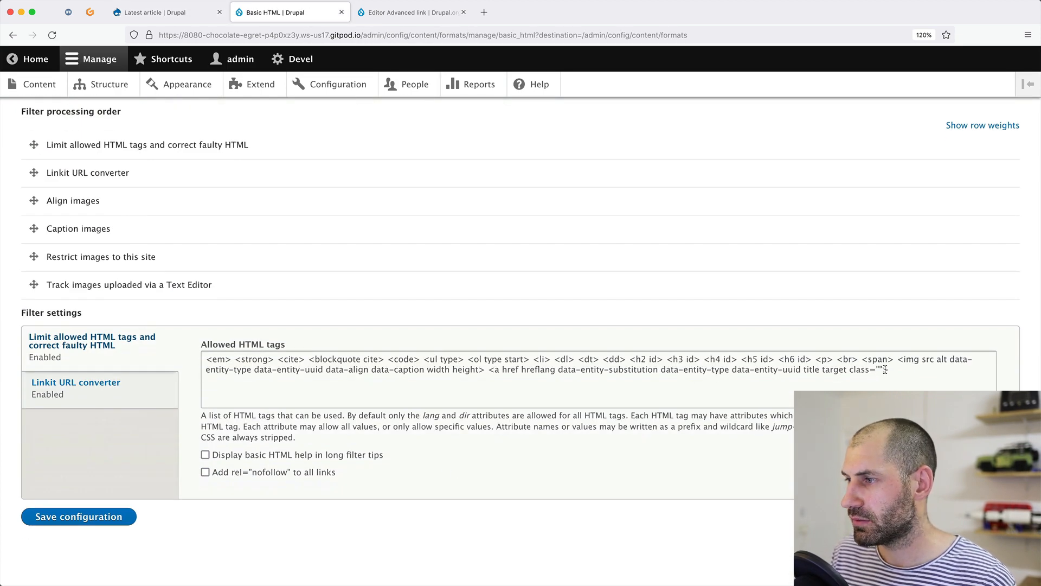
pyautogui.click(885, 370)
pyautogui.write('id')
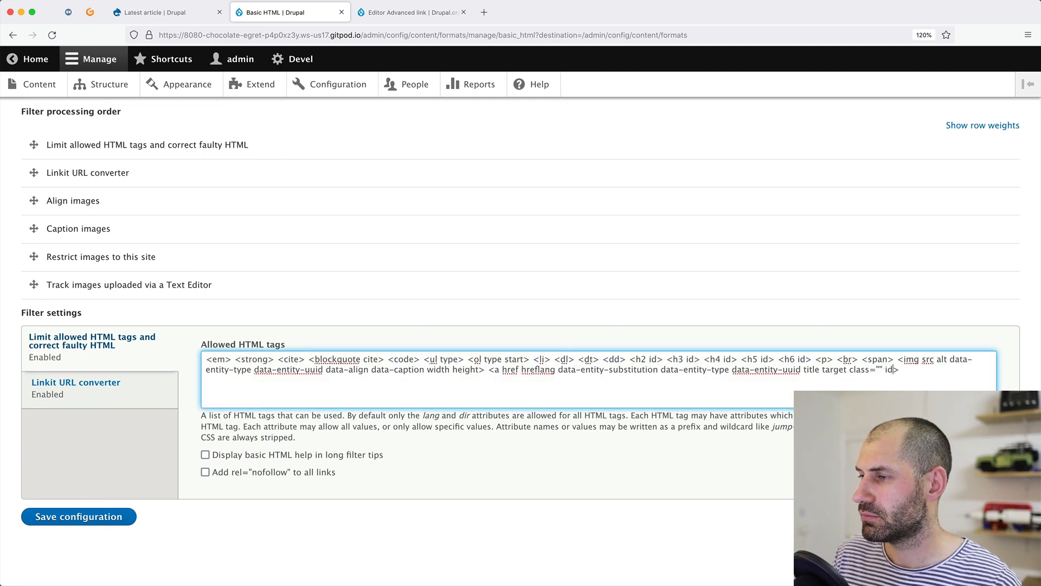
pyautogui.click(105, 520)
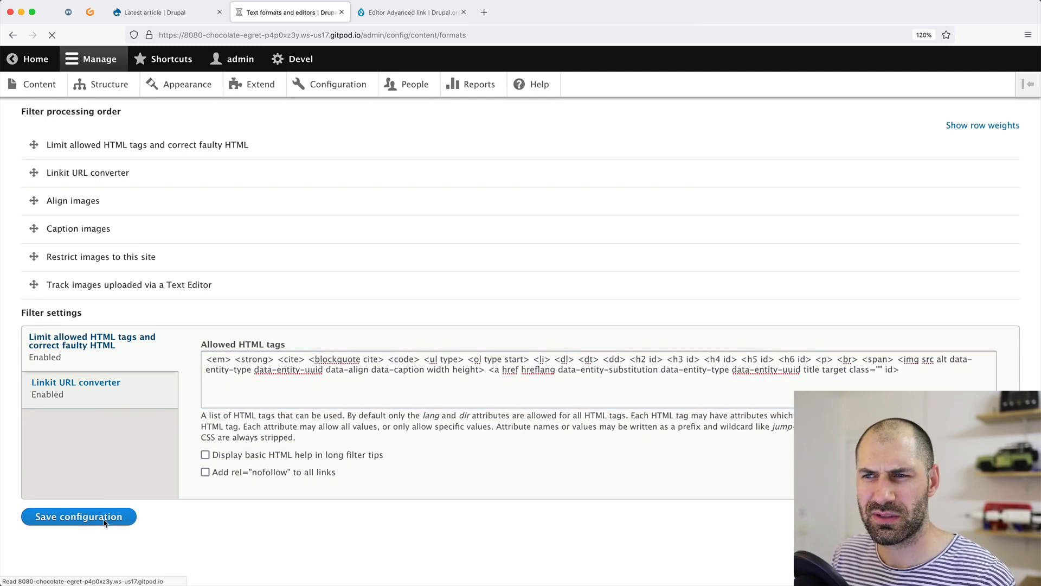
pyautogui.click(166, 13)
pyautogui.press('super+r')
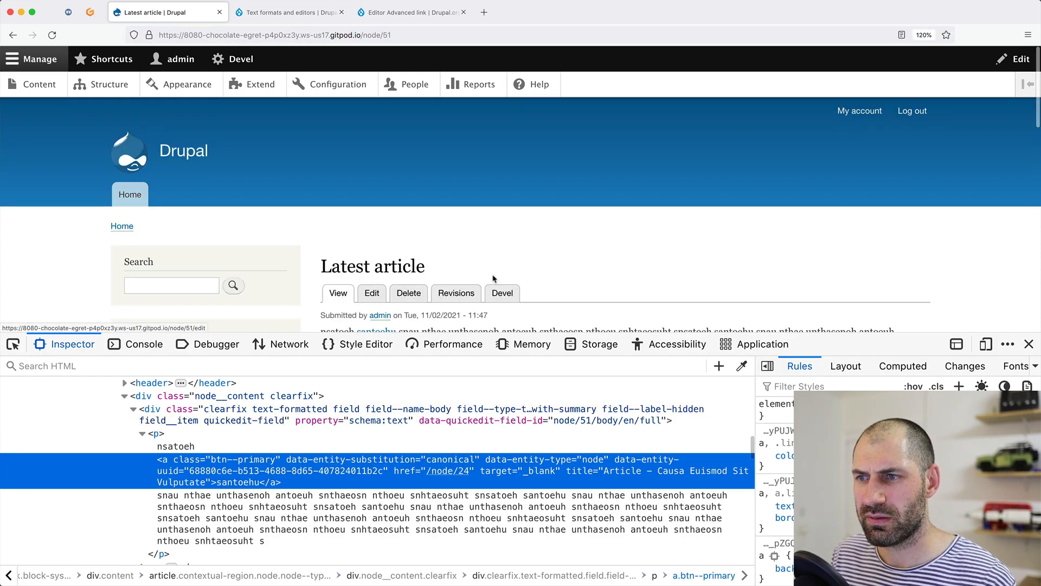
# Set the santoehu link's ID to custom--id in the editor and save the article.
pyautogui.click(1029, 344)
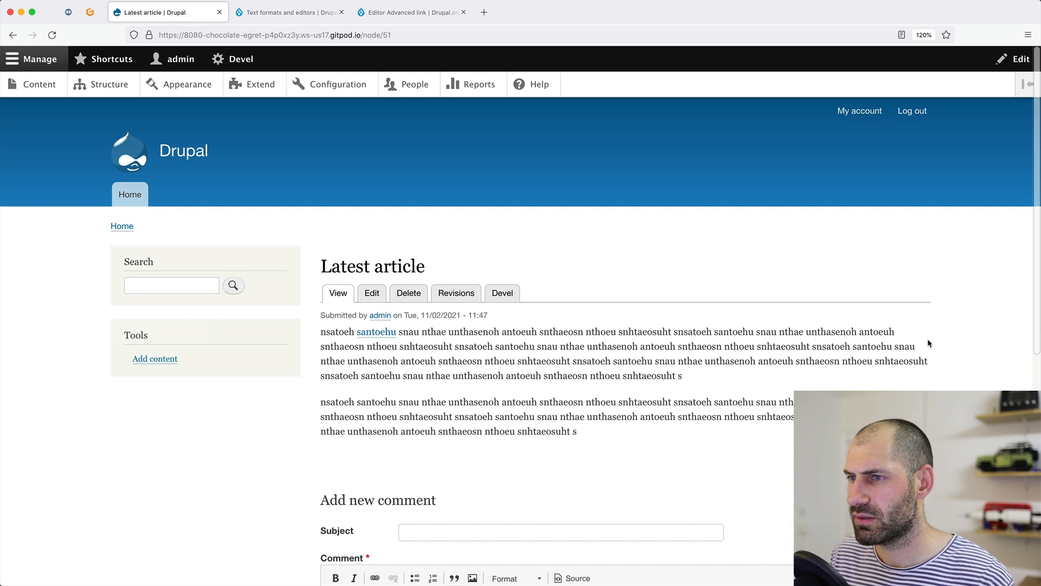
pyautogui.click(373, 293)
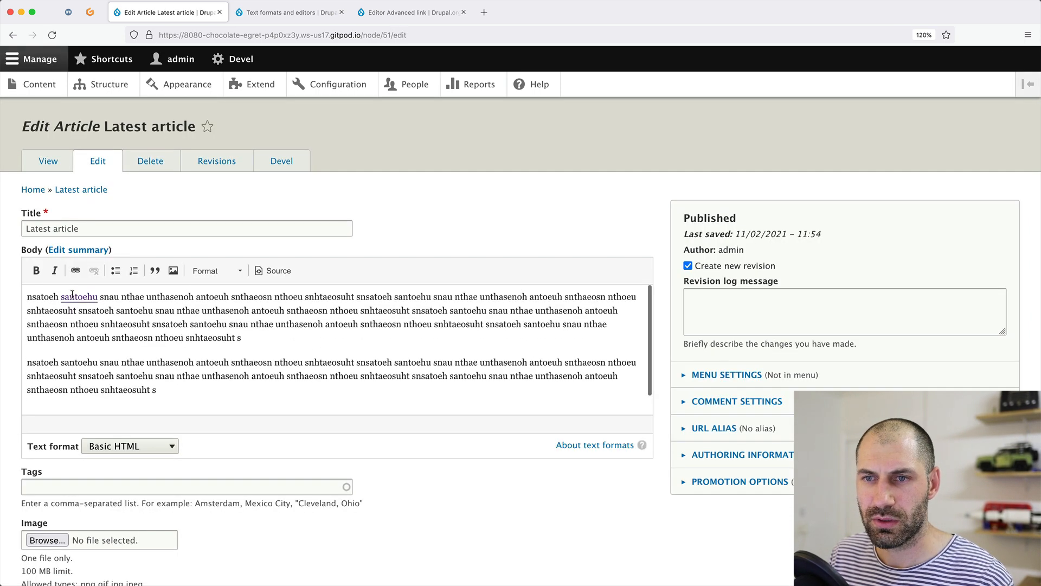
pyautogui.doubleClick(74, 297)
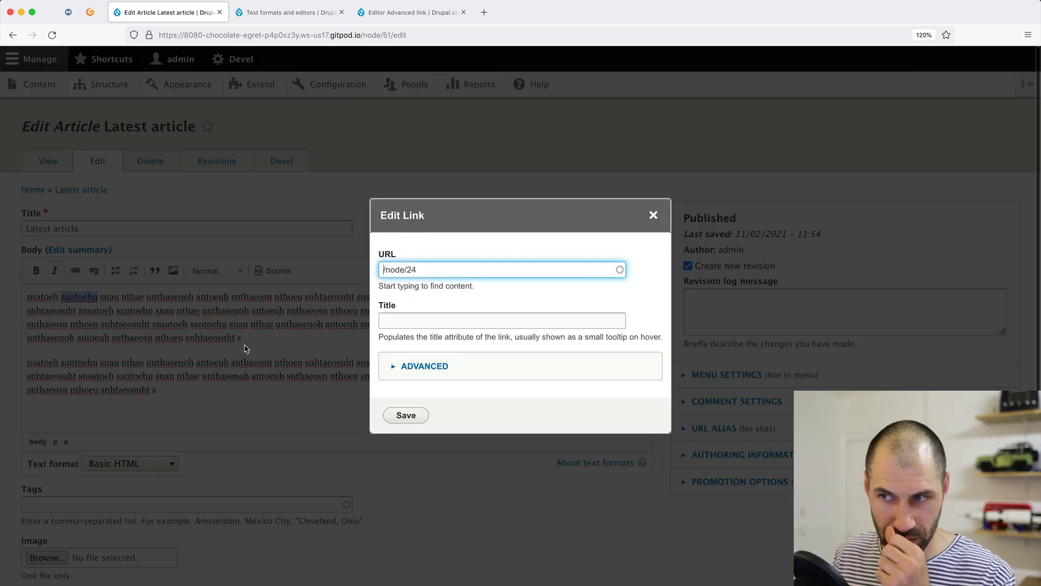
pyautogui.click(404, 366)
pyautogui.click(414, 378)
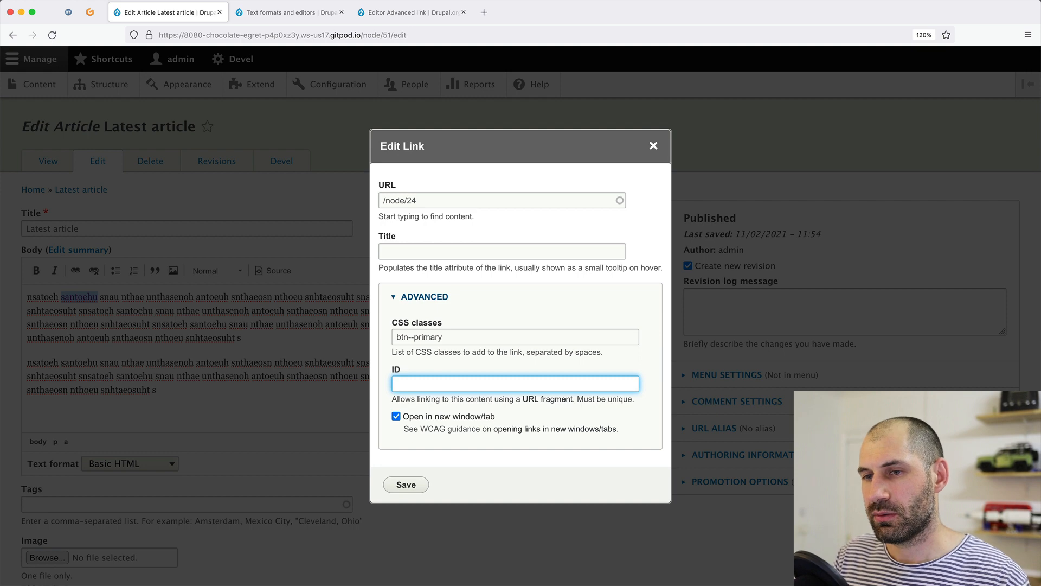
pyautogui.write('custom--id')
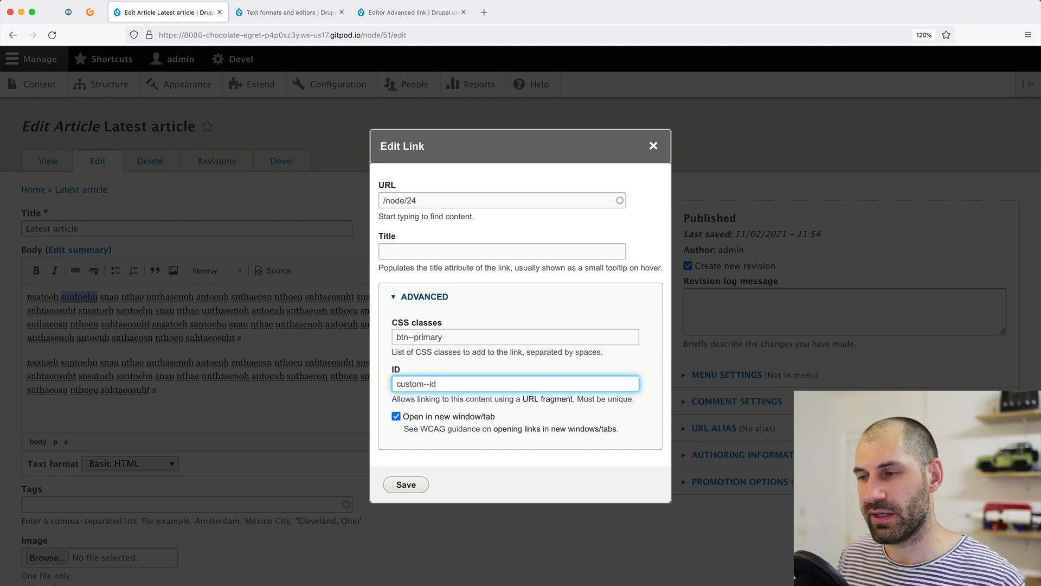
pyautogui.click(394, 488)
pyautogui.scroll(-3, 379, 489)
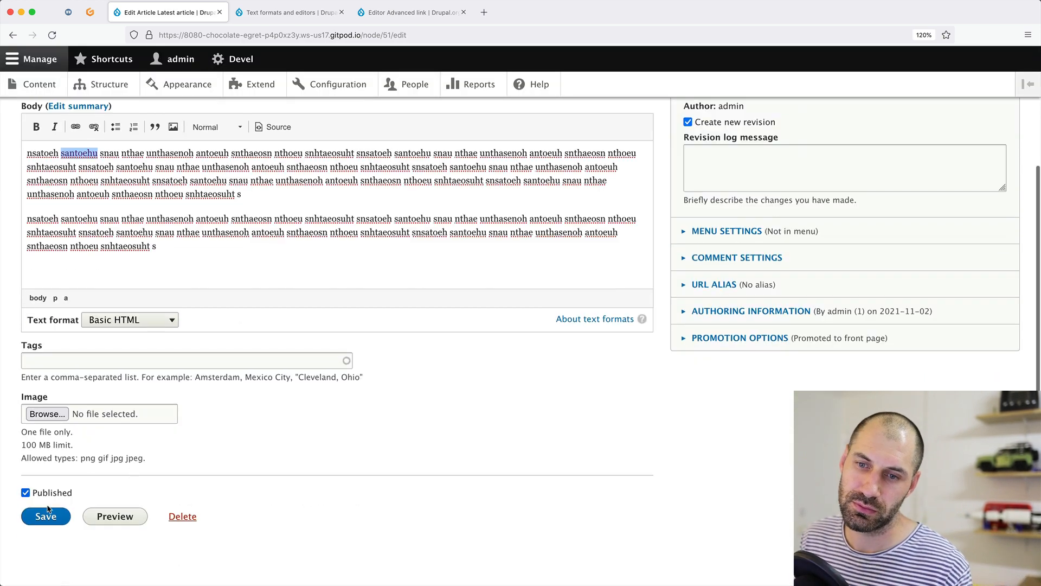
pyautogui.click(46, 515)
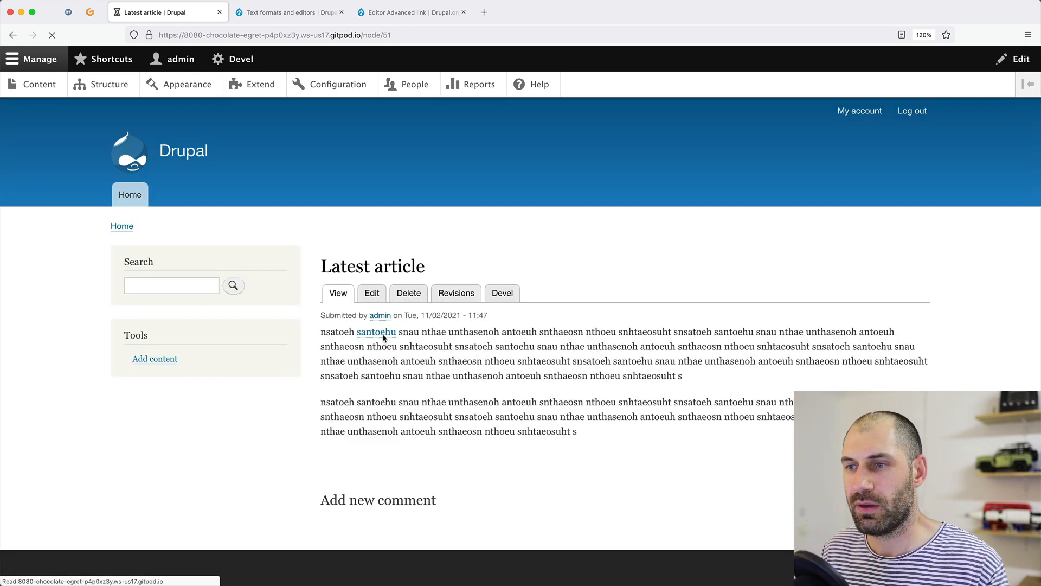
# Inspect the santoehu link to verify id custom--id, consult the Editor Advanced link page, then reopen editing.
pyautogui.rightClick(382, 393)
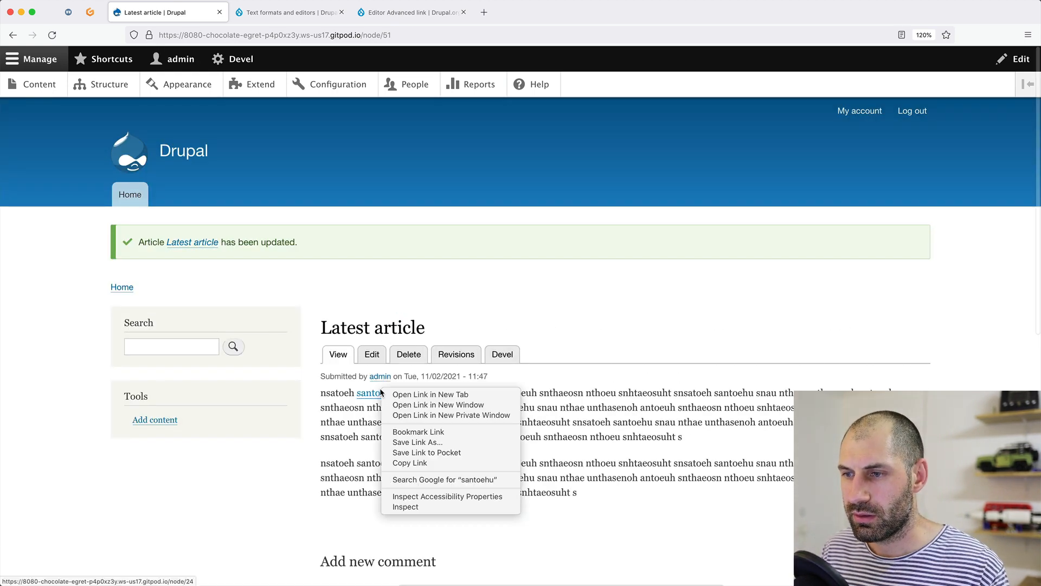
pyautogui.click(410, 507)
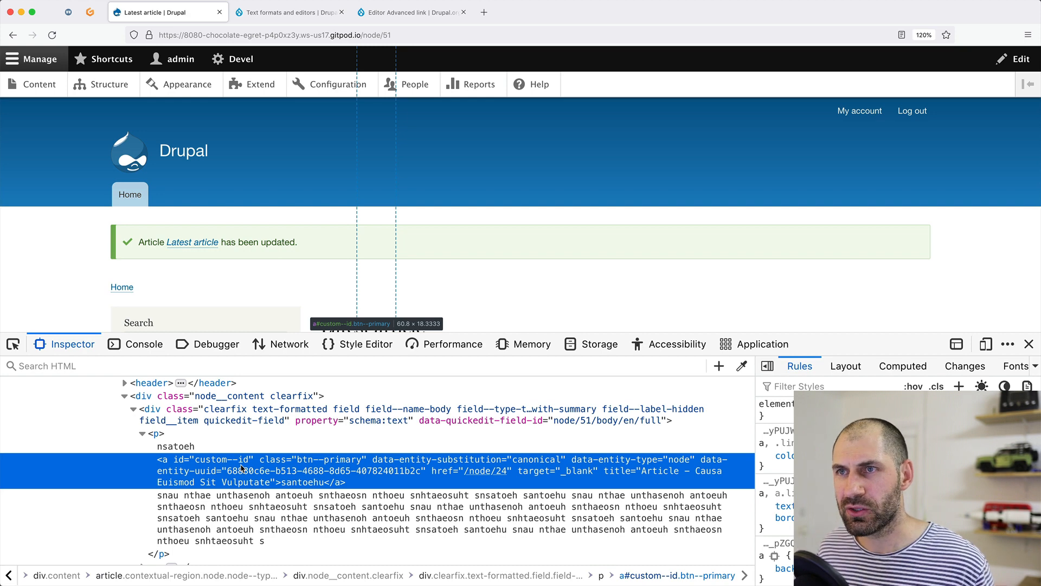
pyautogui.click(413, 12)
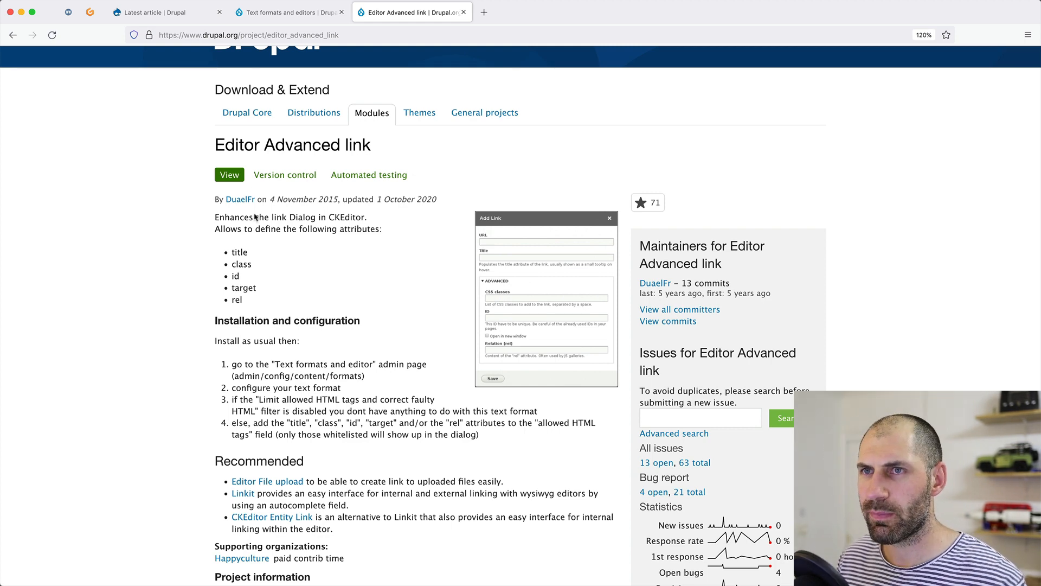
pyautogui.click(186, 20)
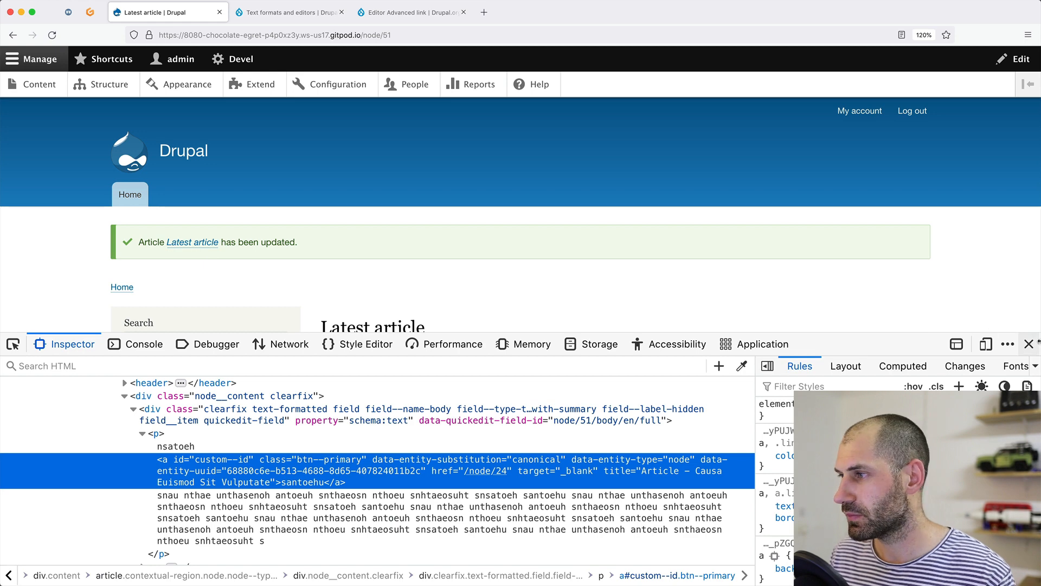
pyautogui.press('super+alt+i')
pyautogui.click(370, 354)
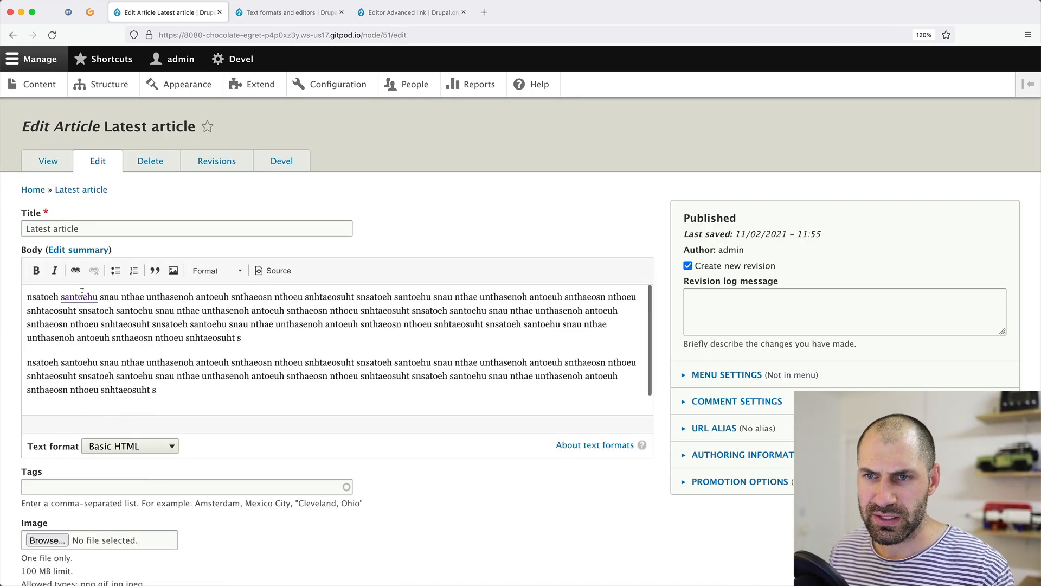
# Replace the santoehu link URL with 'au' to preview Linkit suggestions, then close the dialog unsaved.
pyautogui.doubleClick(82, 296)
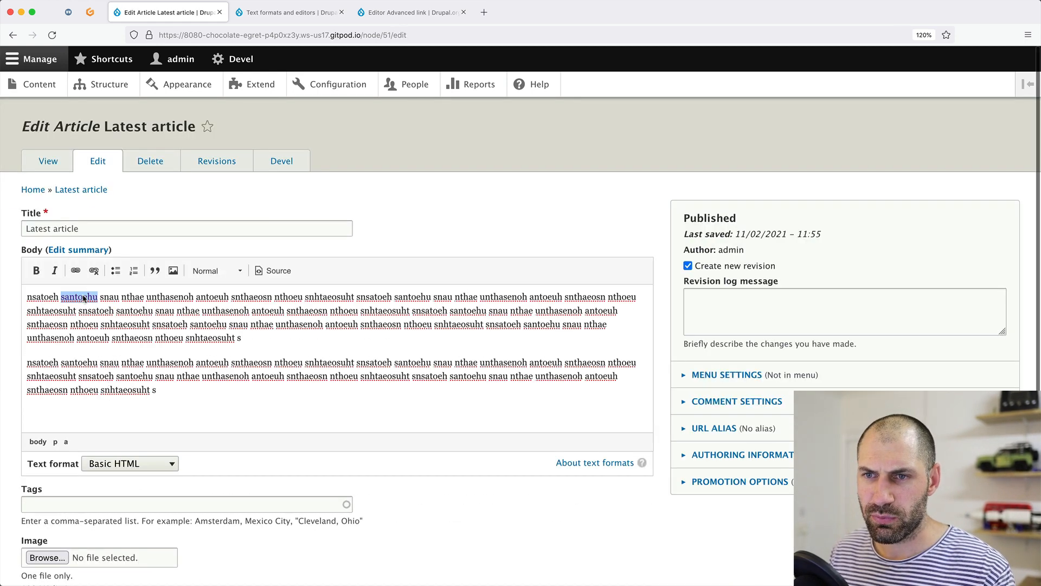
pyautogui.press('BackSpace')
pyautogui.press('BackSpace')
pyautogui.press('BackSpace')
pyautogui.press('BackSpace')
pyautogui.press('BackSpace')
pyautogui.press('BackSpace')
pyautogui.press('BackSpace')
pyautogui.press('BackSpace')
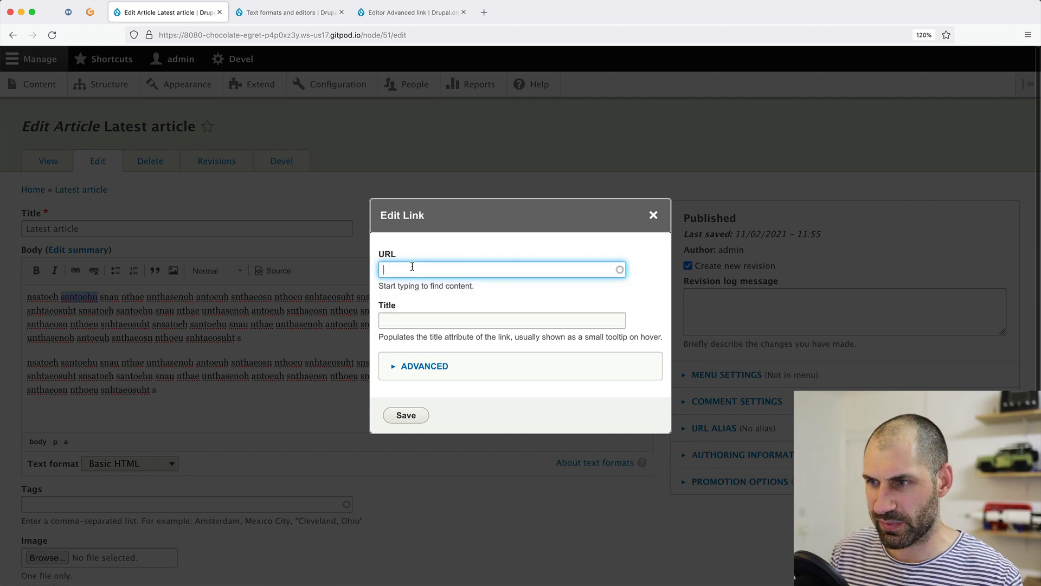
pyautogui.write('au')
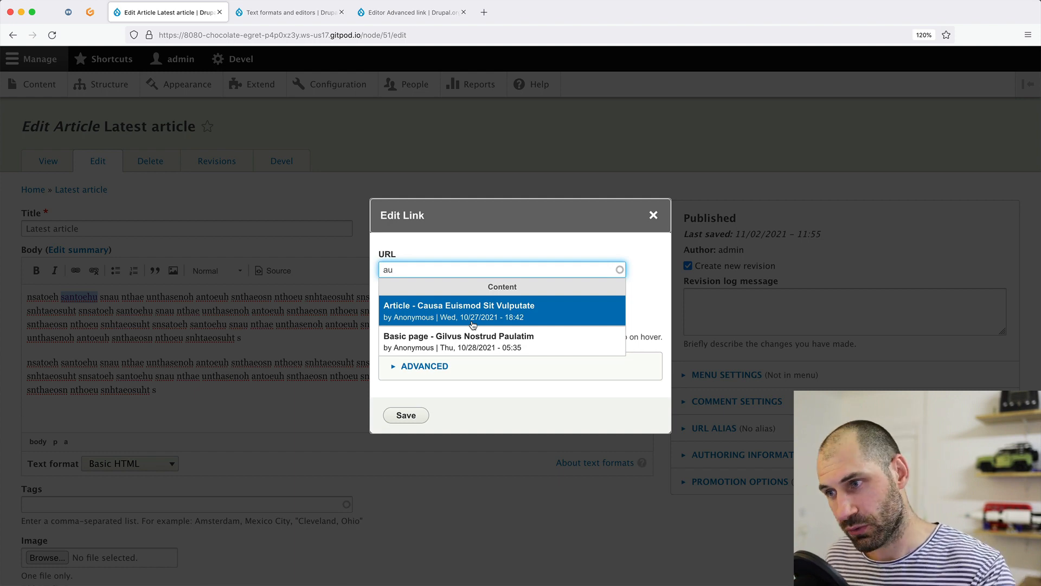
pyautogui.click(653, 215)
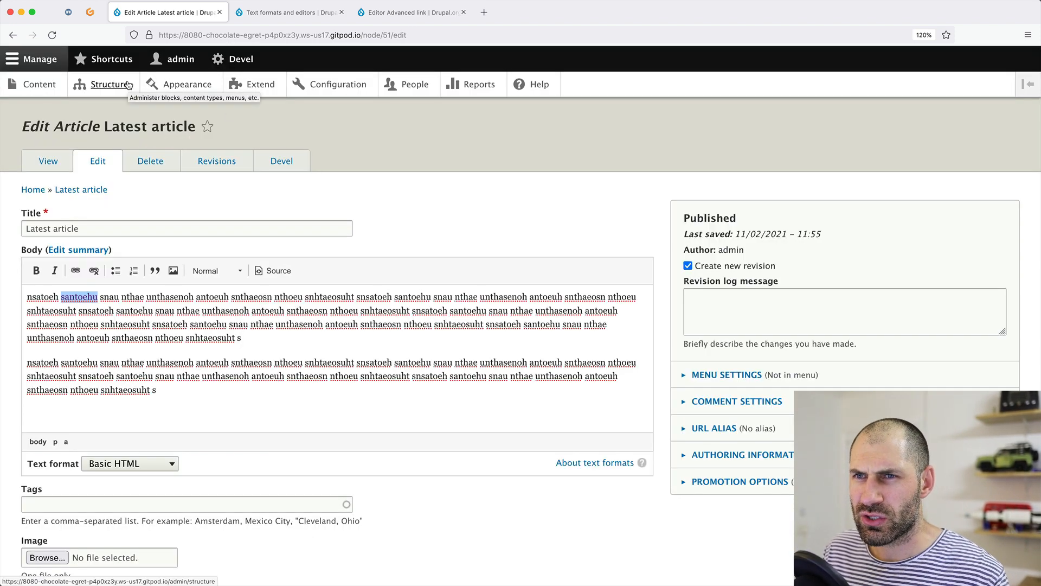
# Open the Default Linkit profile's matchers and review its Group by bundle setting.
pyautogui.click(336, 84)
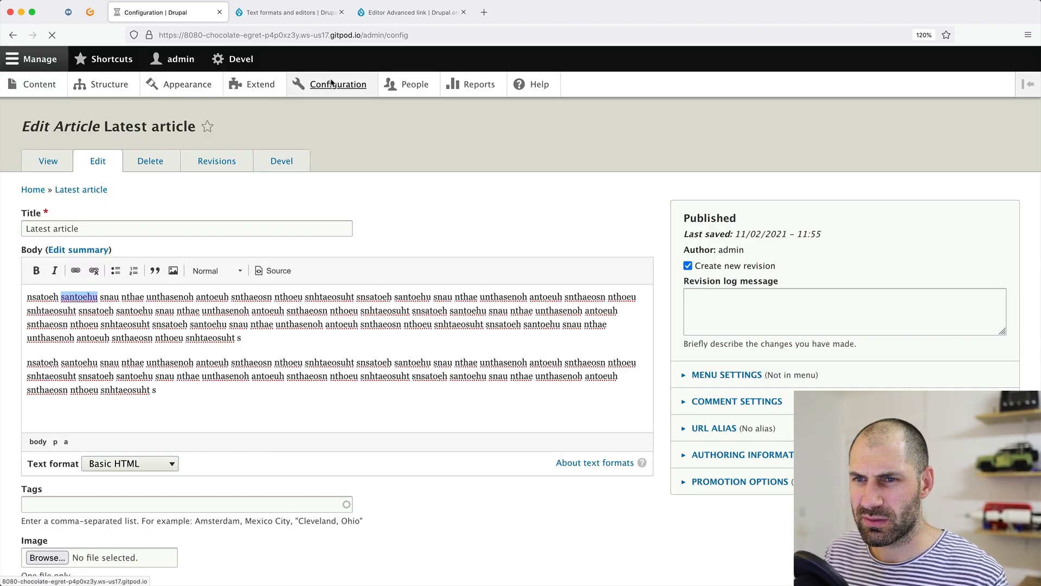
pyautogui.click(64, 324)
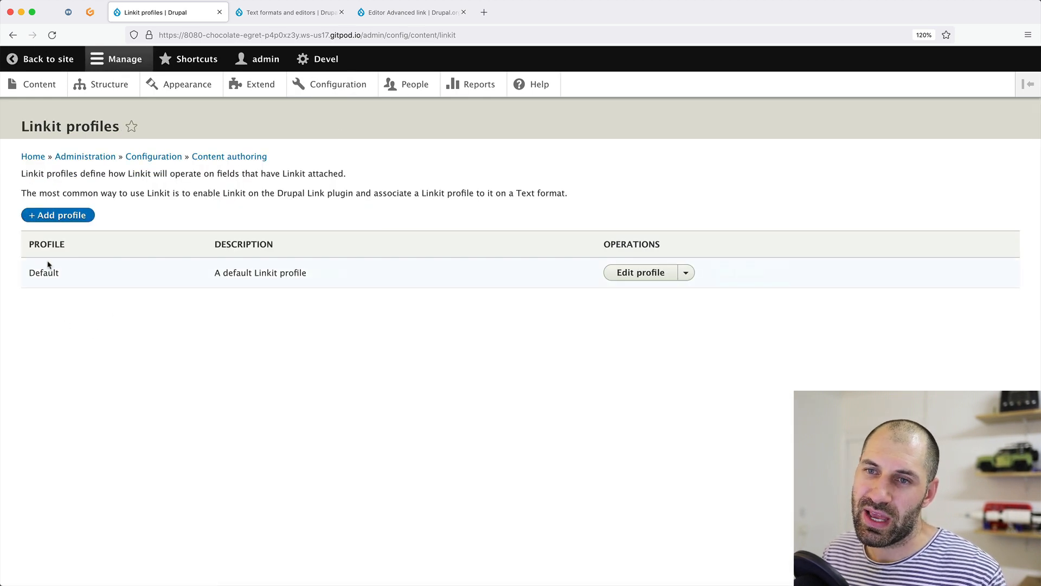
pyautogui.click(640, 274)
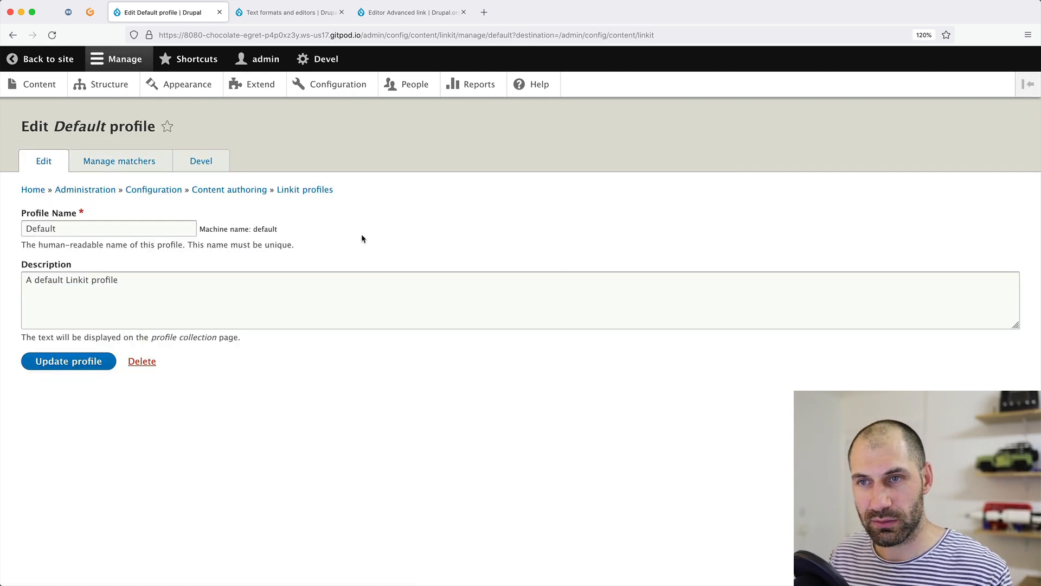
pyautogui.click(136, 164)
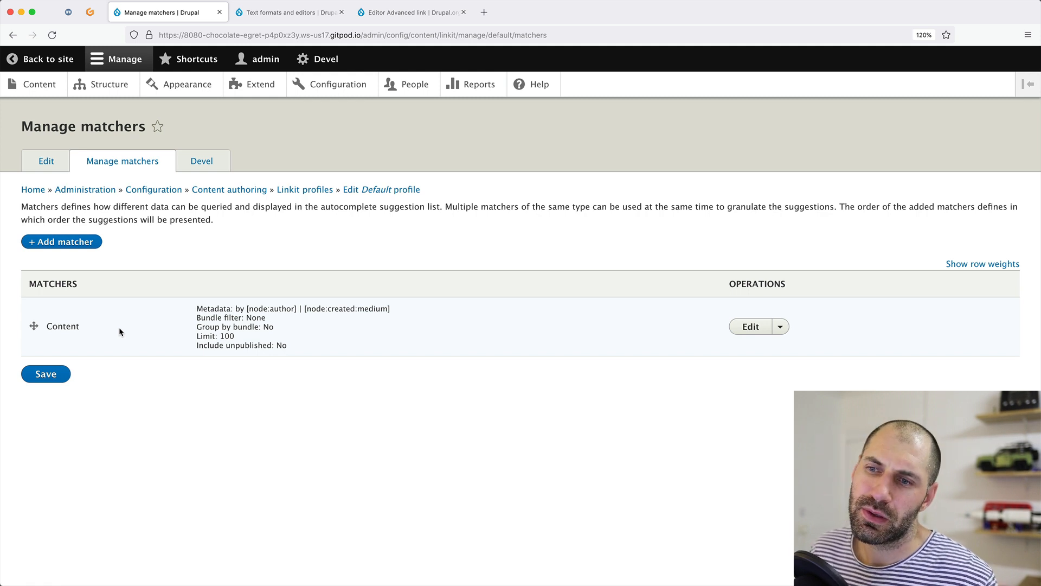
pyautogui.moveTo(197, 327)
pyautogui.mouseDown()
pyautogui.moveTo(255, 328)
pyautogui.moveTo(206, 342)
pyautogui.mouseUp()
pyautogui.click(255, 329)
pyautogui.click(205, 342)
# Inspect the Content matcher's settings and available node tokens, then return to the profiles list.
pyautogui.click(761, 332)
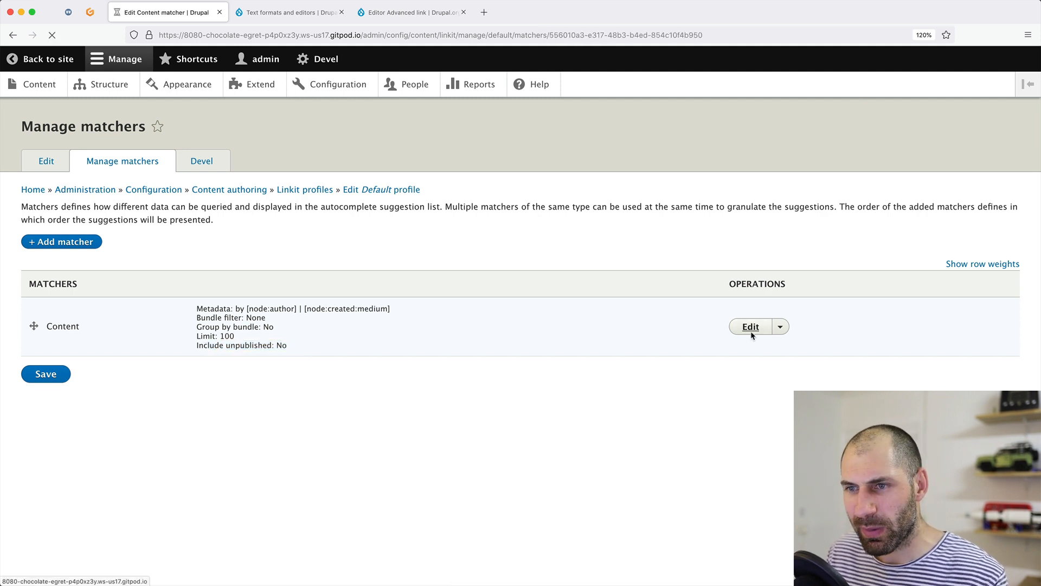
pyautogui.scroll(-1, 522, 365)
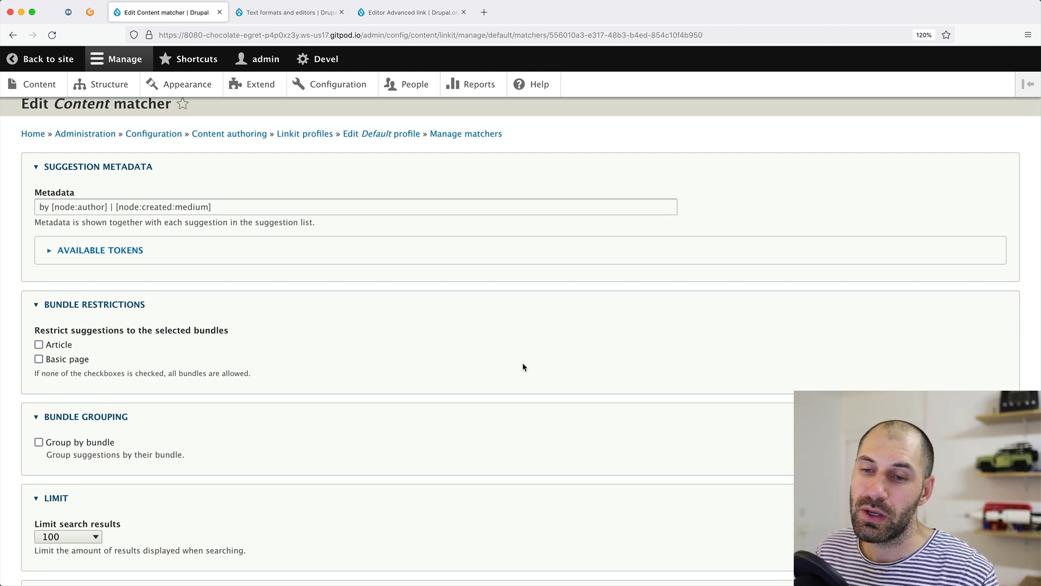
pyautogui.click(114, 254)
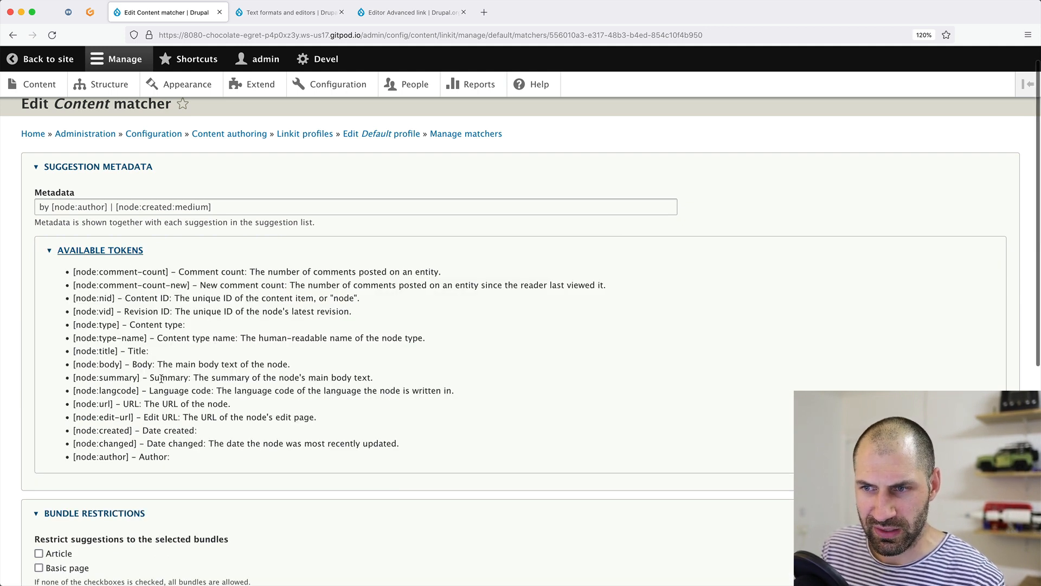
pyautogui.press('super+Left')
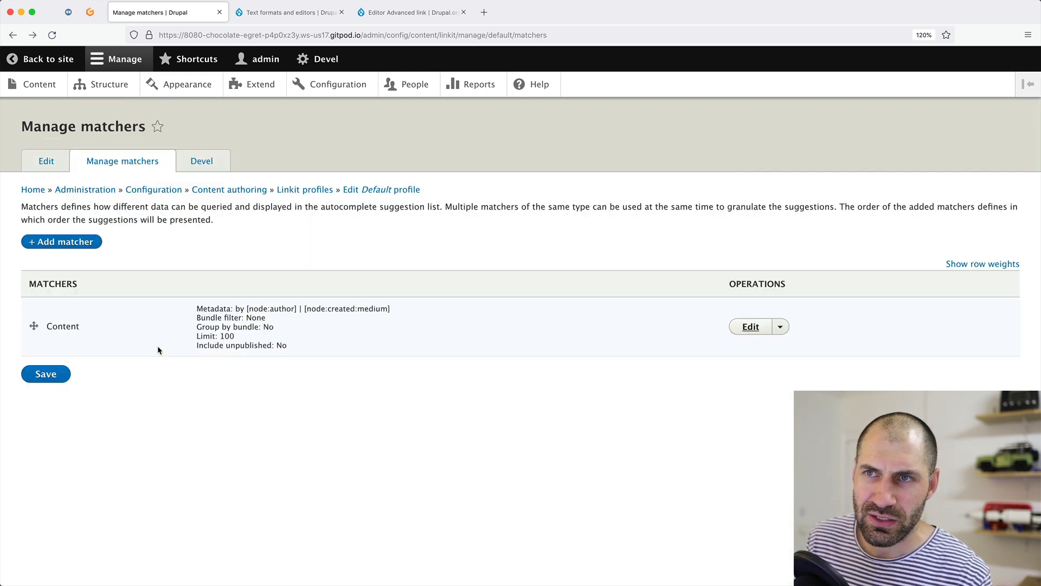
pyautogui.press('super+Left')
pyautogui.press('super+Left')
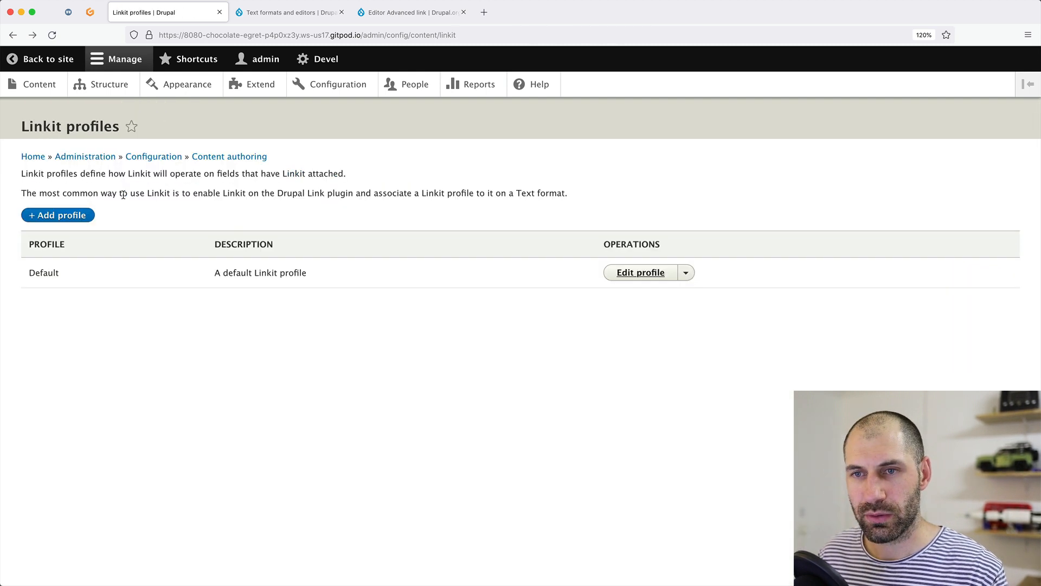
# Create a new Linkit profile named 'Content + terms' and save it.
pyautogui.click(68, 220)
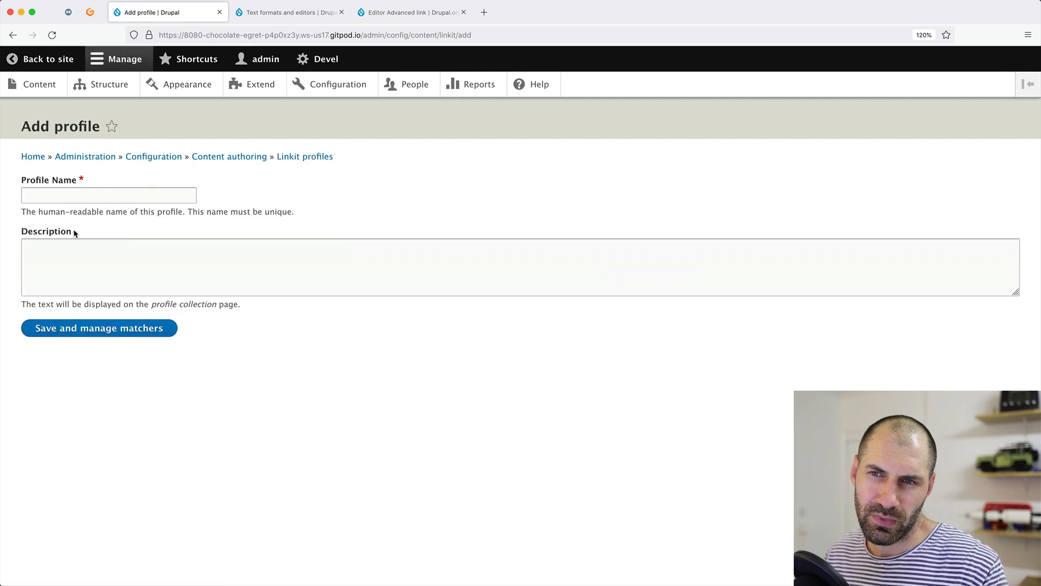
pyautogui.click(75, 197)
pyautogui.write('Content ')
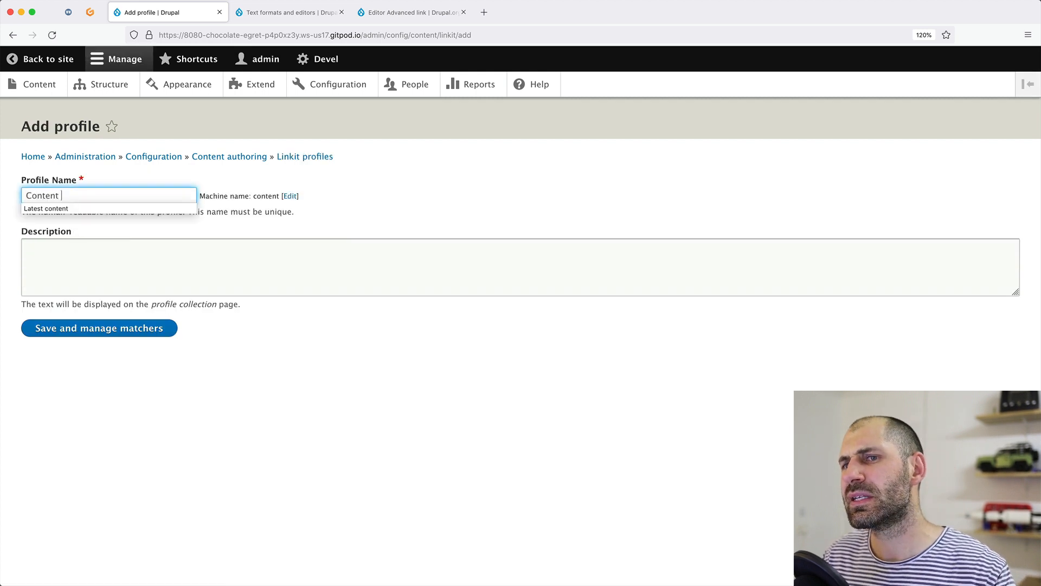
pyautogui.write('+ tag')
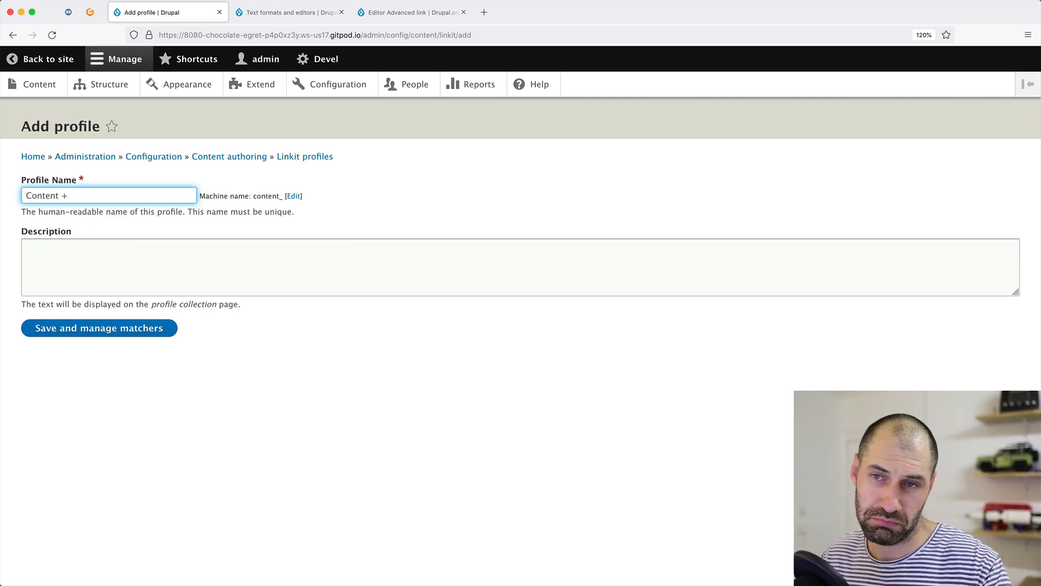
pyautogui.press('BackSpace')
pyautogui.press('BackSpace')
pyautogui.write('erms')
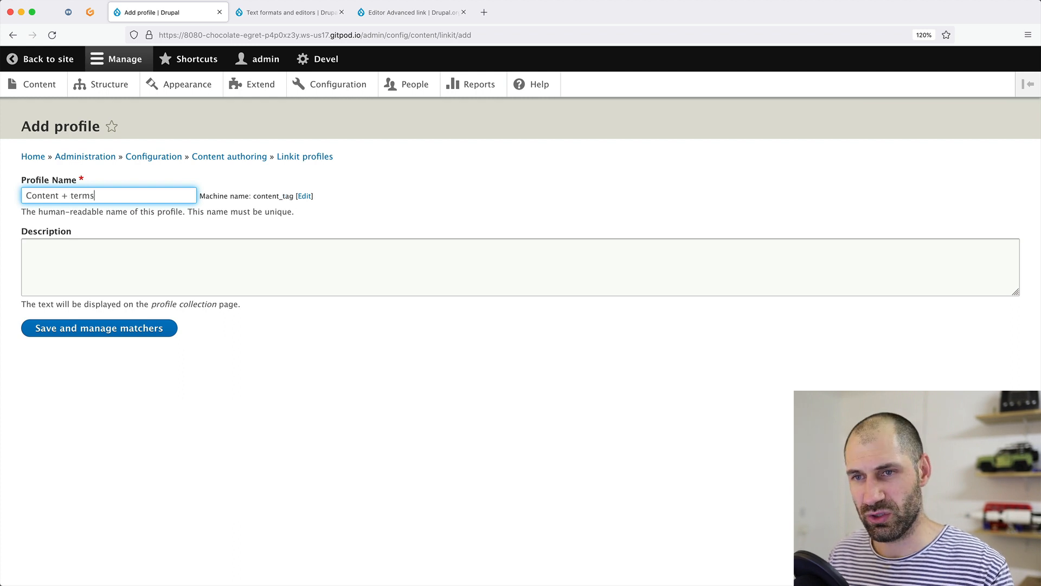
pyautogui.click(55, 333)
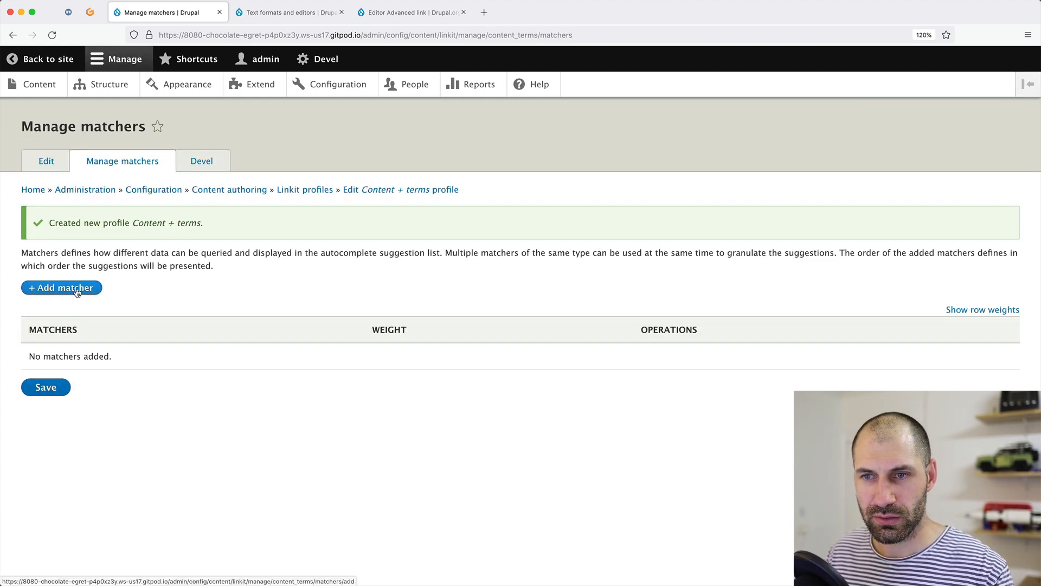
# Add a Content matcher to the new profile.
pyautogui.click(76, 292)
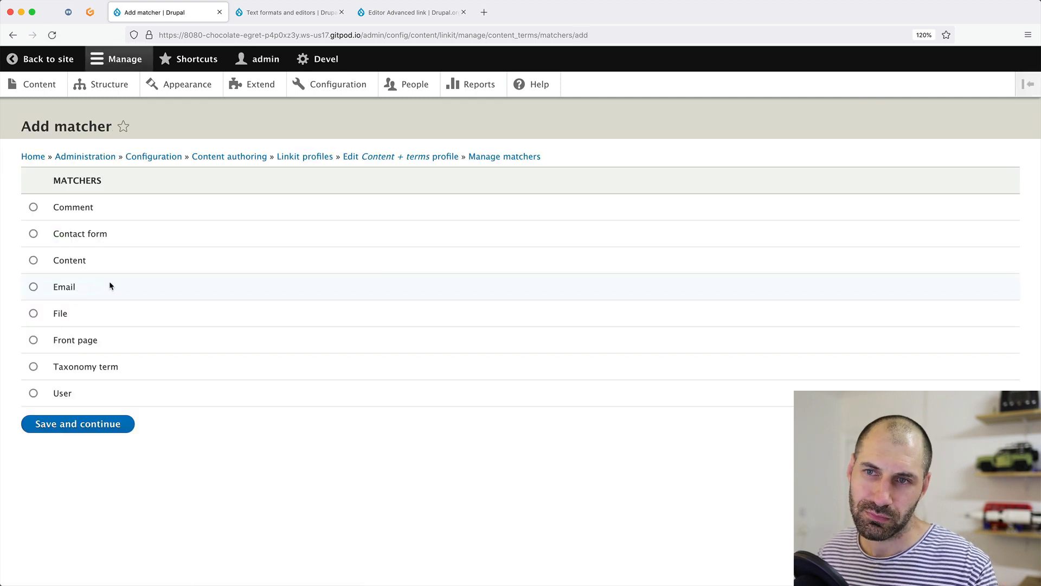
pyautogui.click(34, 208)
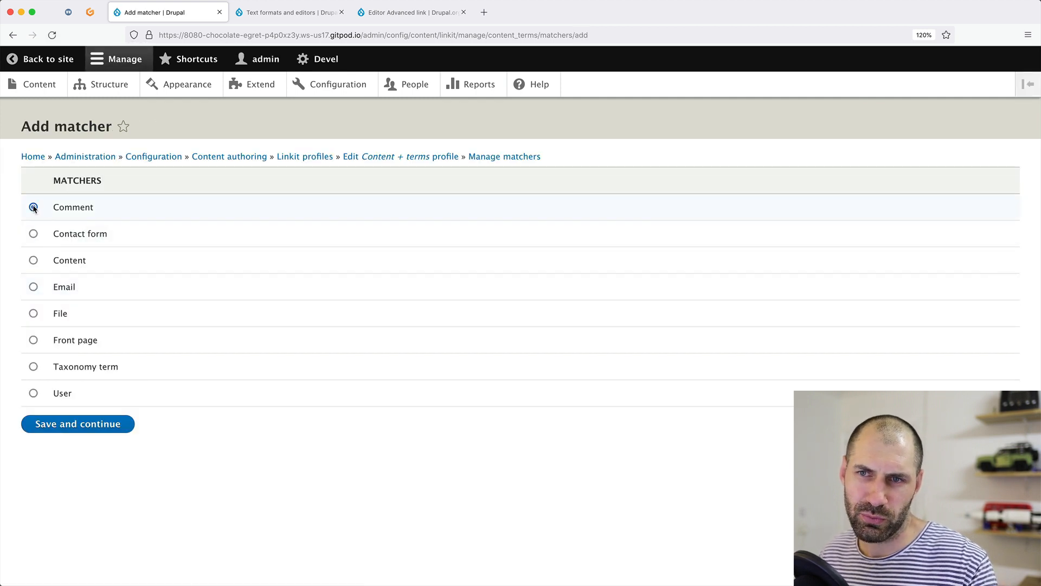
pyautogui.click(33, 260)
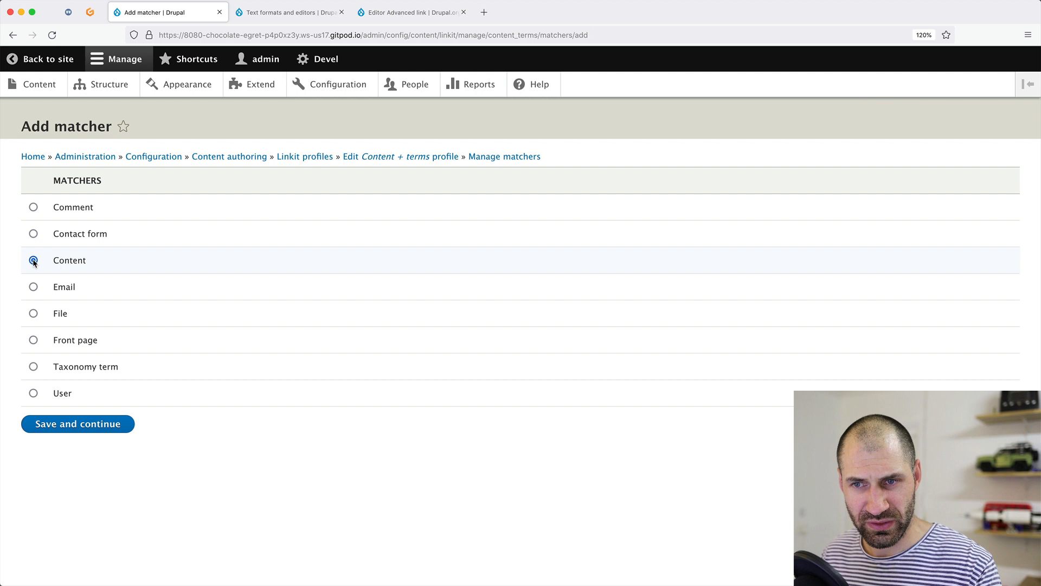
pyautogui.click(33, 366)
pyautogui.click(33, 263)
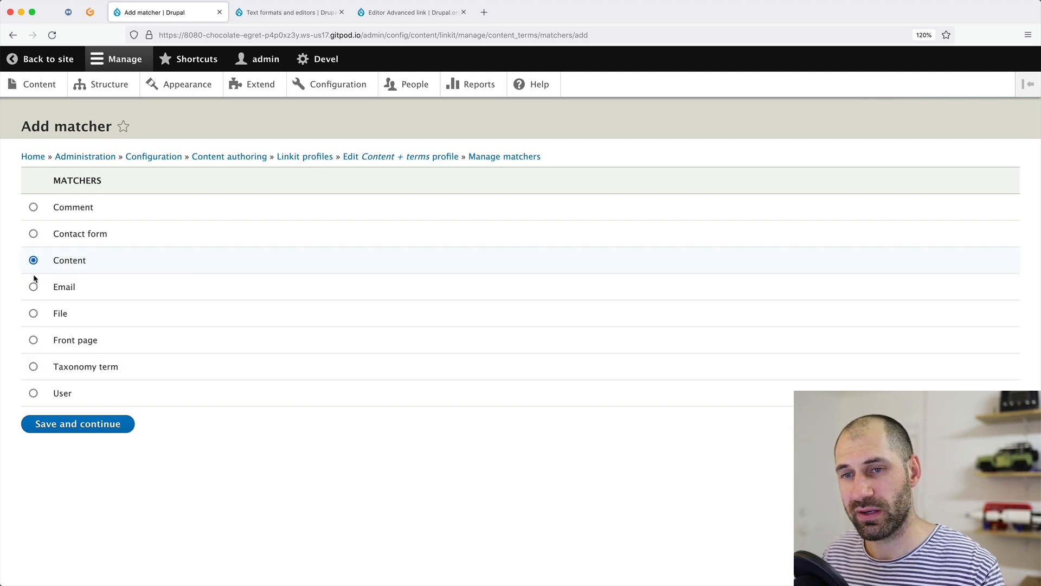
pyautogui.click(78, 424)
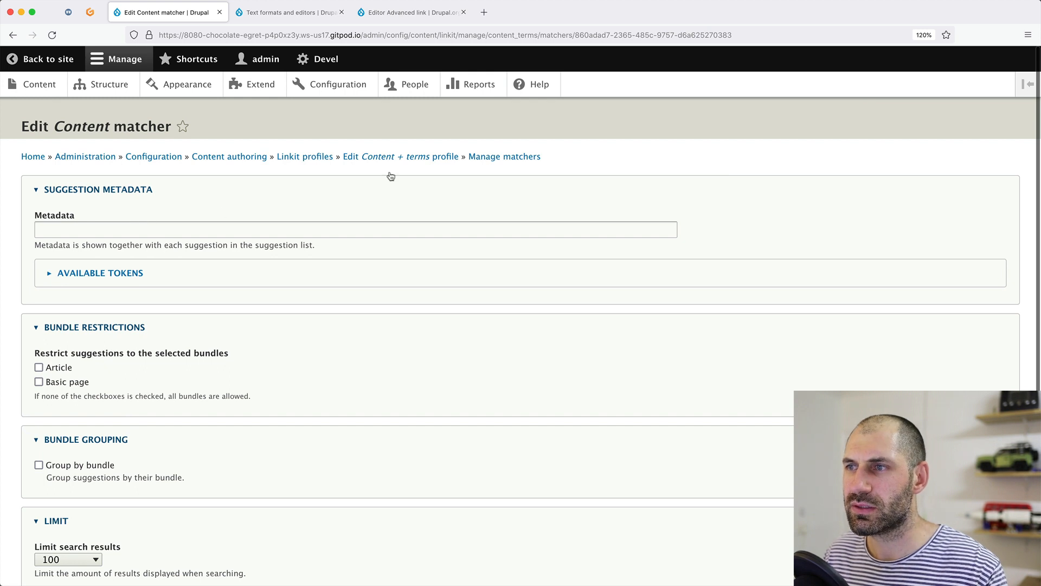
# Copy the metadata text from the Default profile's Content matcher.
pyautogui.keyDown('super'); pyautogui.click(310, 157); pyautogui.keyUp('super')
pyautogui.click(285, 16)
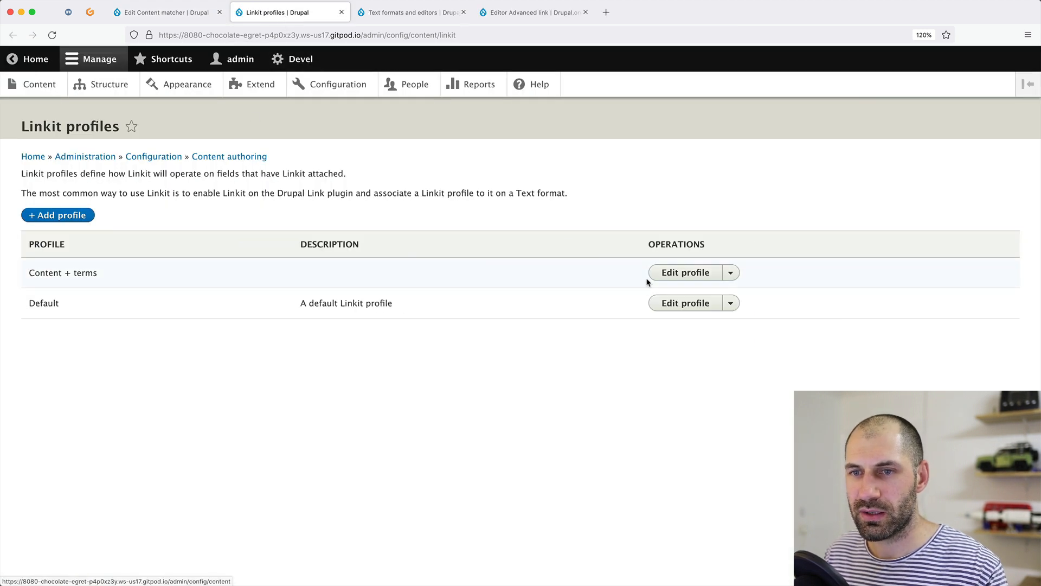
pyautogui.click(669, 303)
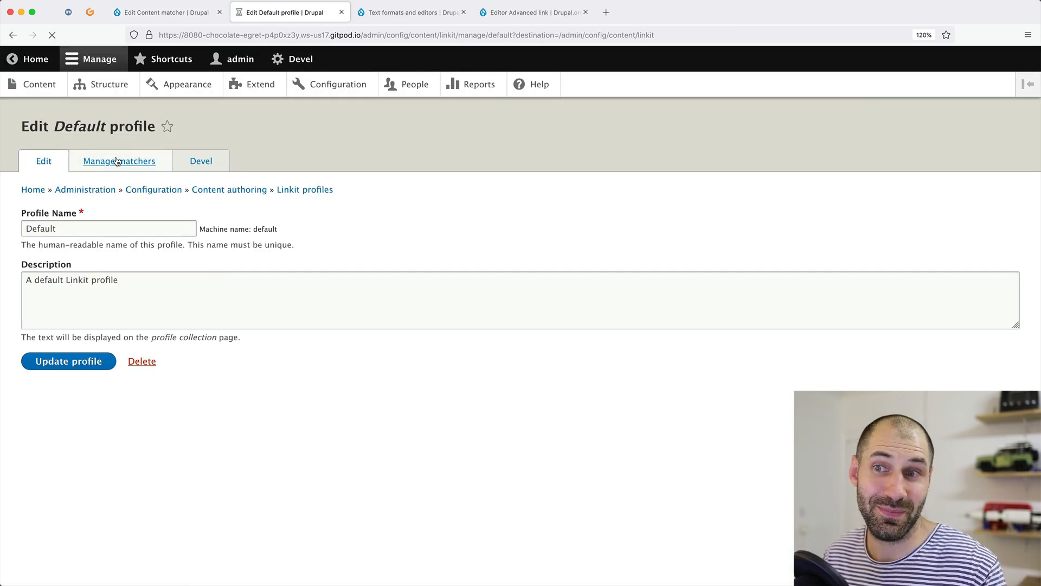
pyautogui.click(117, 161)
pyautogui.click(761, 330)
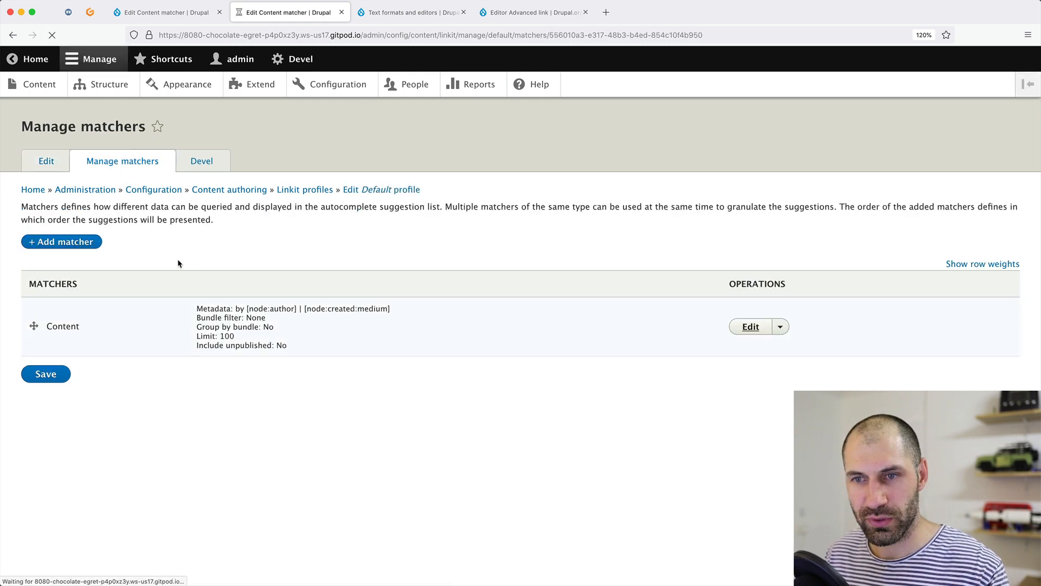
pyautogui.tripleClick(134, 230)
pyautogui.press('super+c')
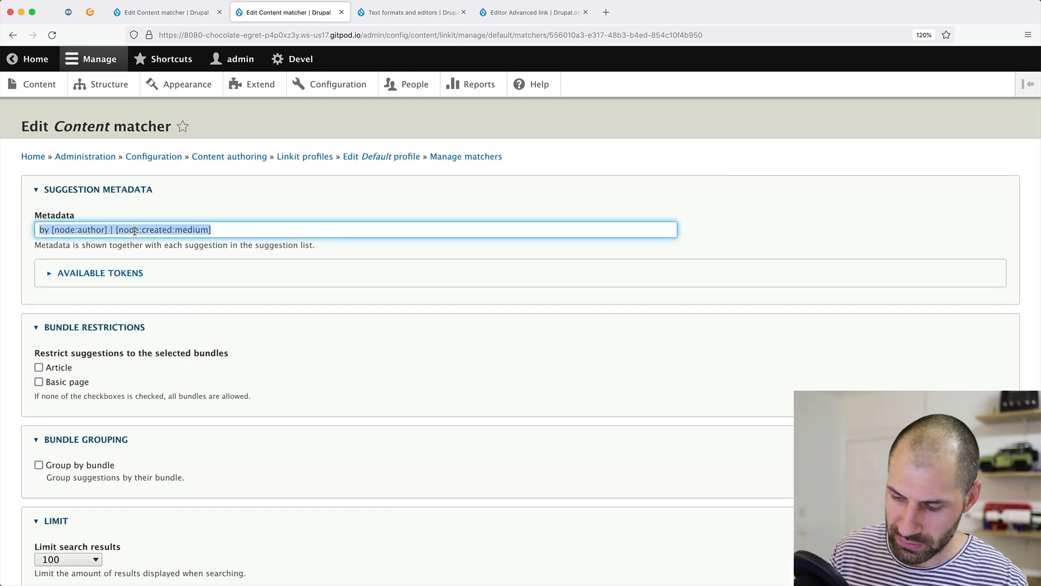
# Paste that metadata into the new Content matcher's Metadata field and save the matcher.
pyautogui.click(167, 12)
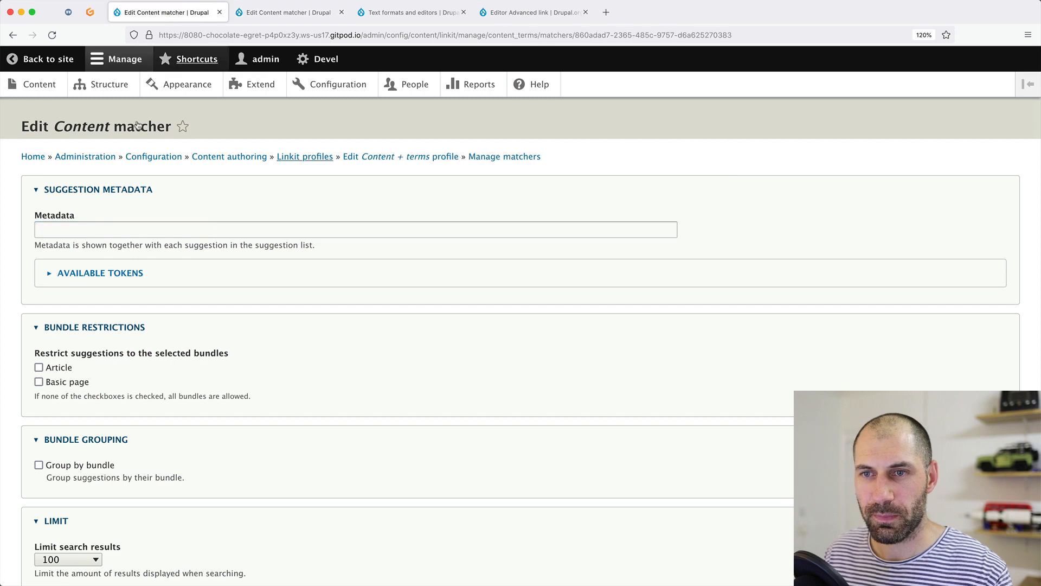
pyautogui.click(76, 228)
pyautogui.press('super+v')
pyautogui.scroll(-5, 77, 222)
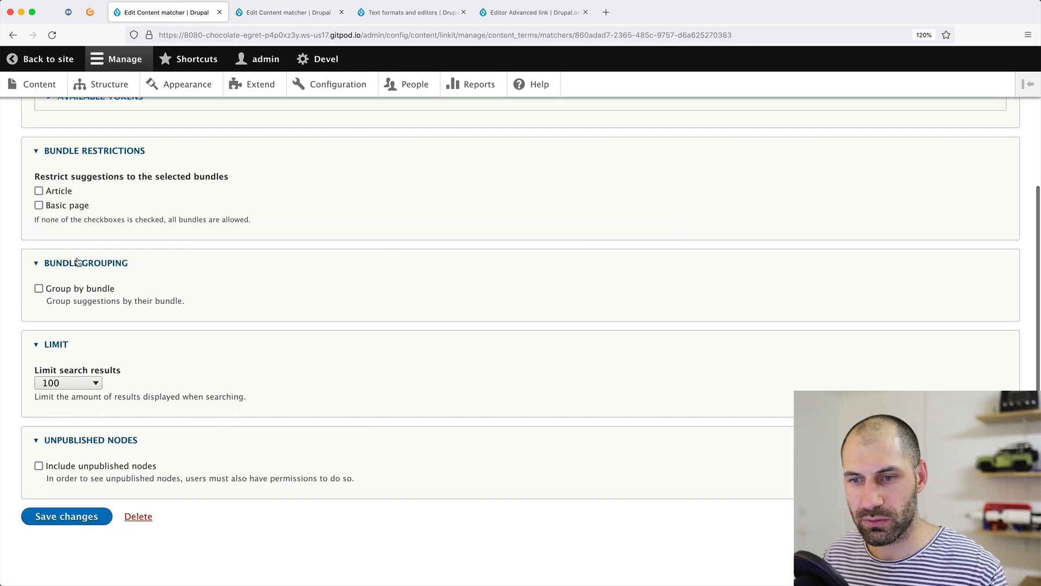
pyautogui.click(64, 518)
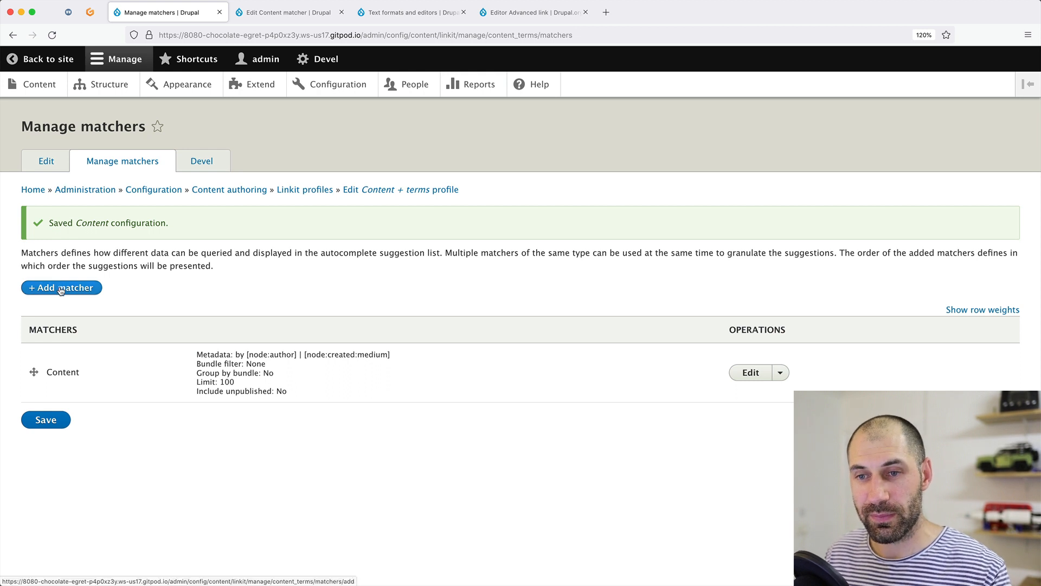
pyautogui.click(59, 283)
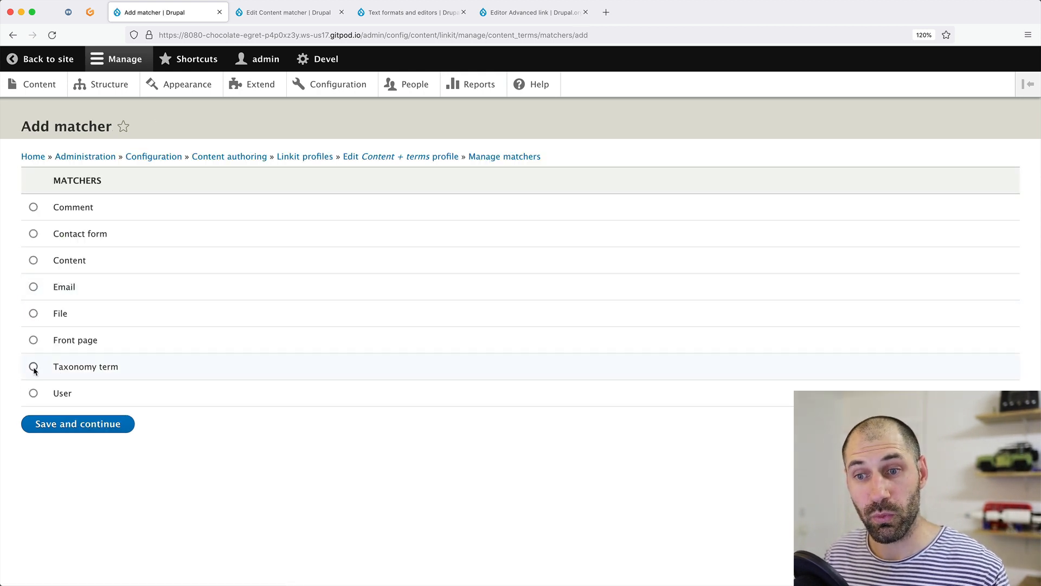
# Add a Taxonomy term matcher, with the earlier author/date metadata pasted into its Metadata field.
pyautogui.click(34, 367)
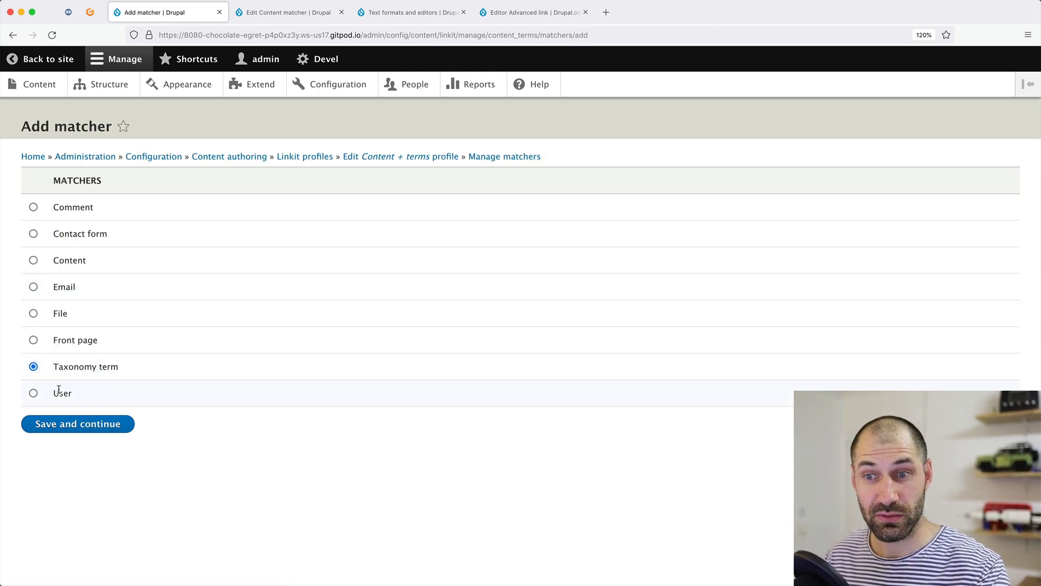
pyautogui.click(64, 423)
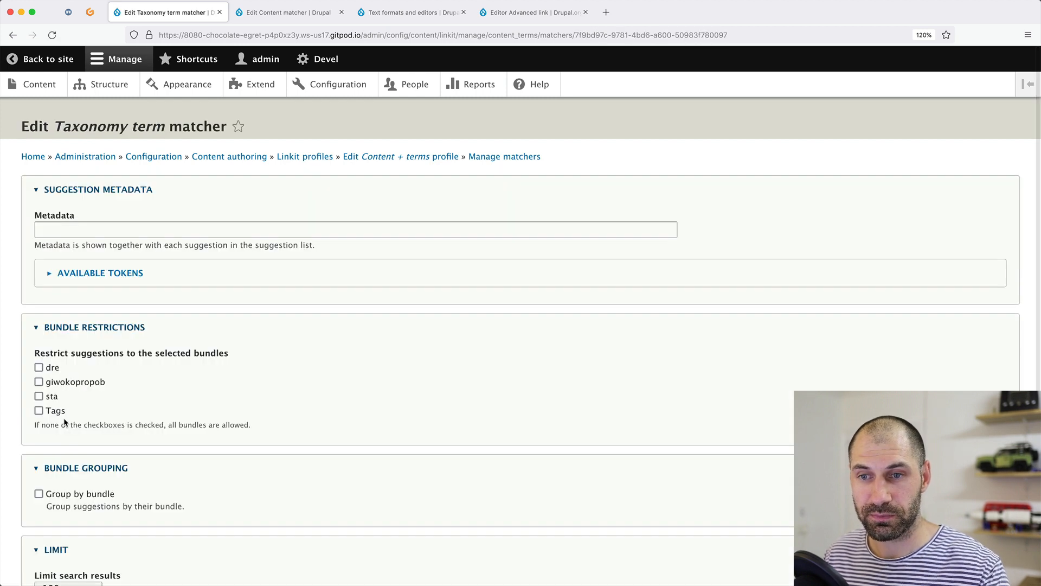
pyautogui.click(81, 229)
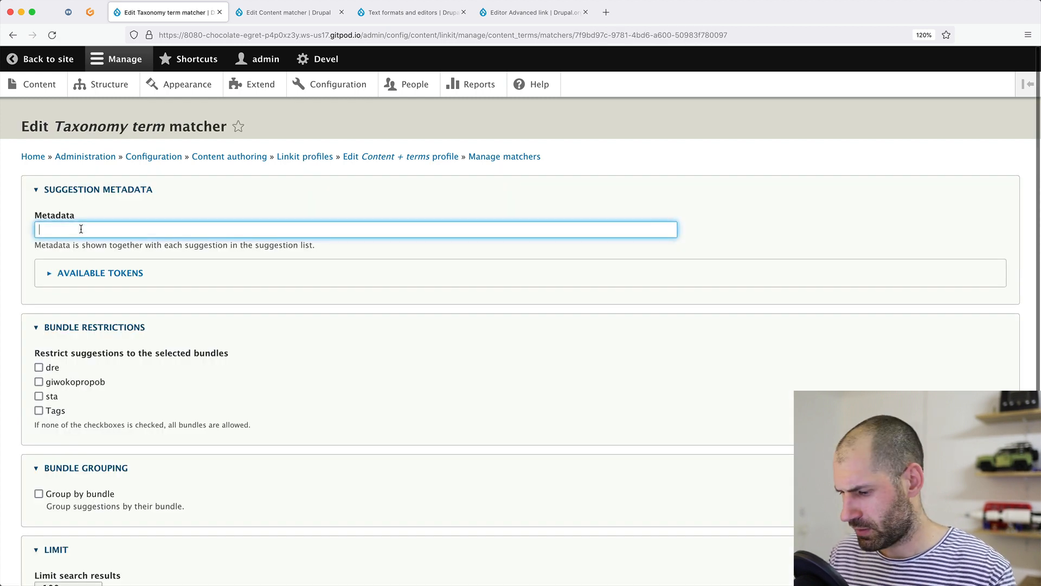
pyautogui.click(98, 273)
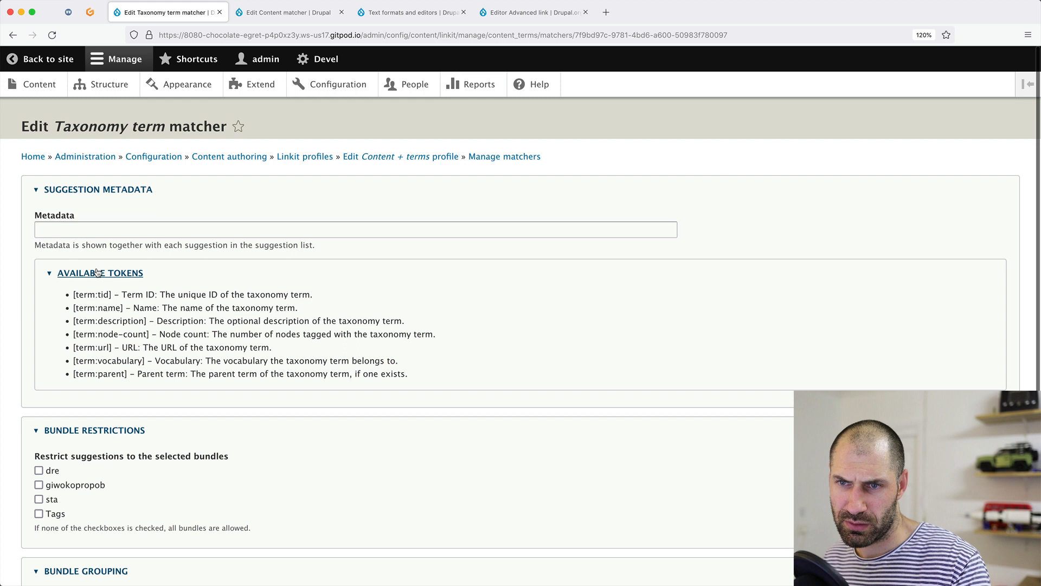
pyautogui.click(103, 231)
pyautogui.press('super+v')
pyautogui.click(254, 232)
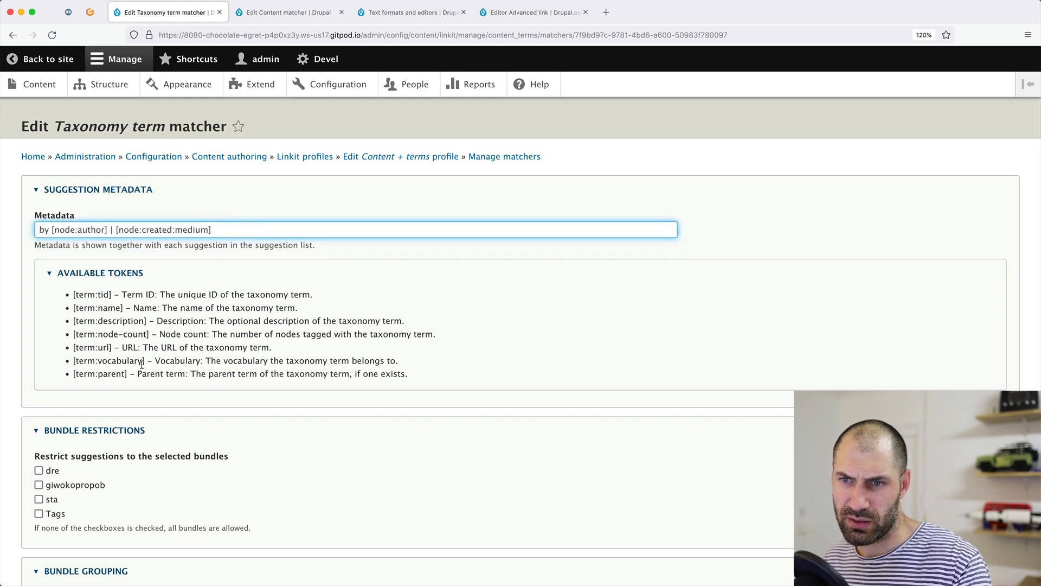
# Replace the metadata with 'Vocab:' and the copied [term:vocabulary] token.
pyautogui.moveTo(145, 361); pyautogui.dragTo(68, 360)
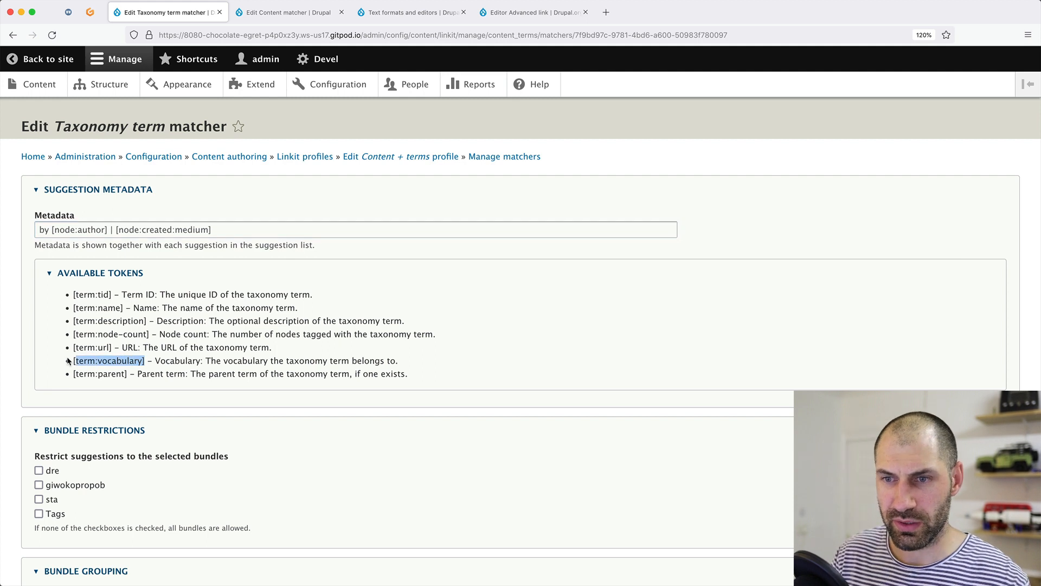
pyautogui.click(119, 360)
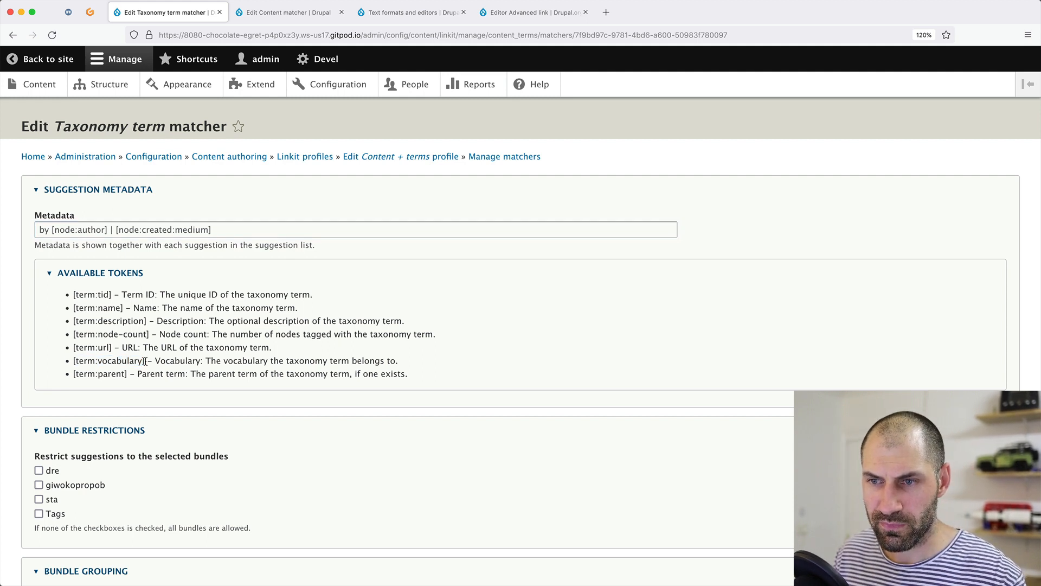
pyautogui.moveTo(145, 361); pyautogui.dragTo(73, 360)
pyautogui.hotkey('ctrl', 'c')
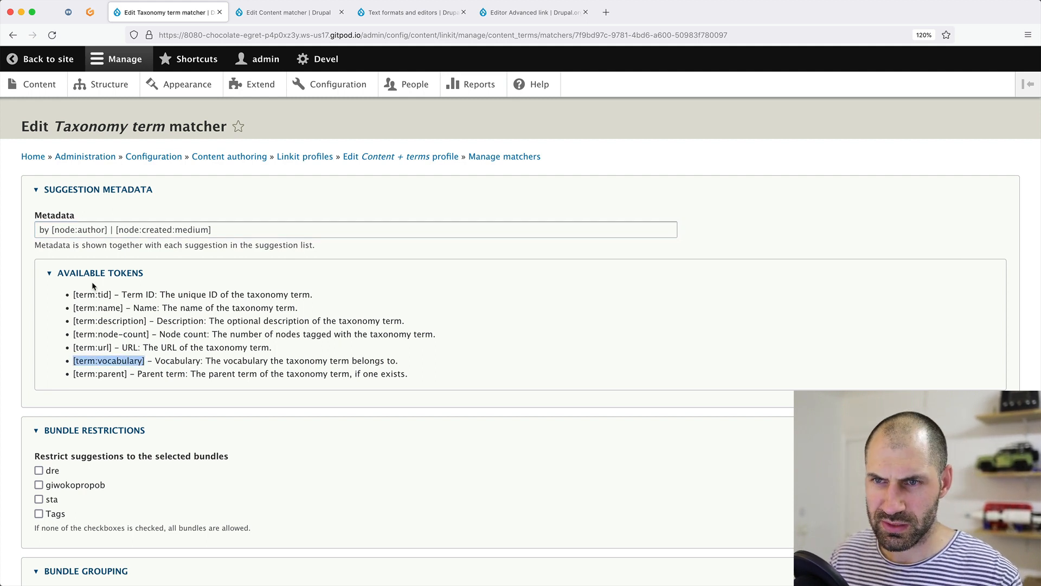
pyautogui.click(133, 224)
pyautogui.tripleClick(133, 226)
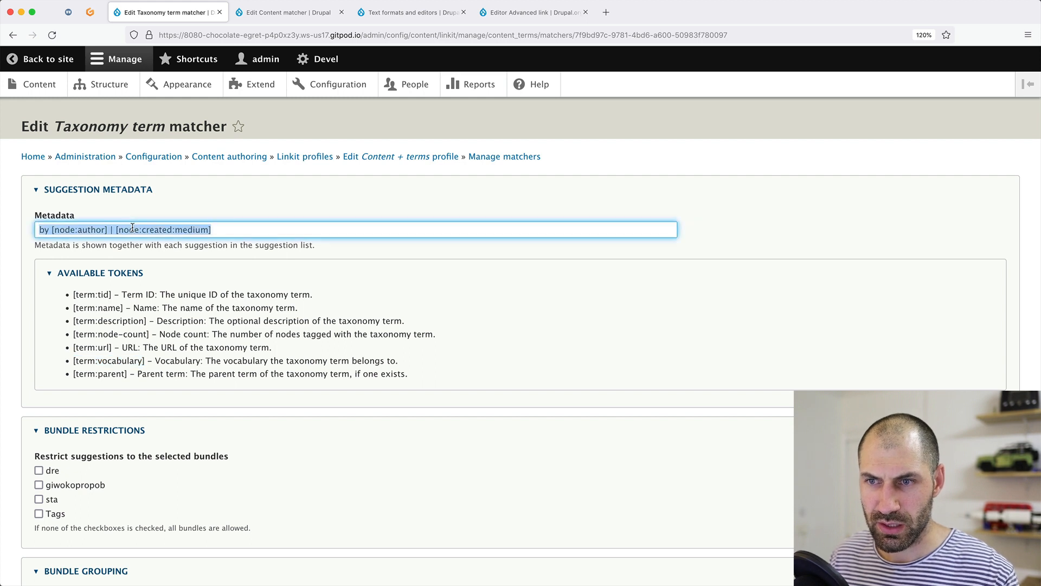
pyautogui.press('BackSpace')
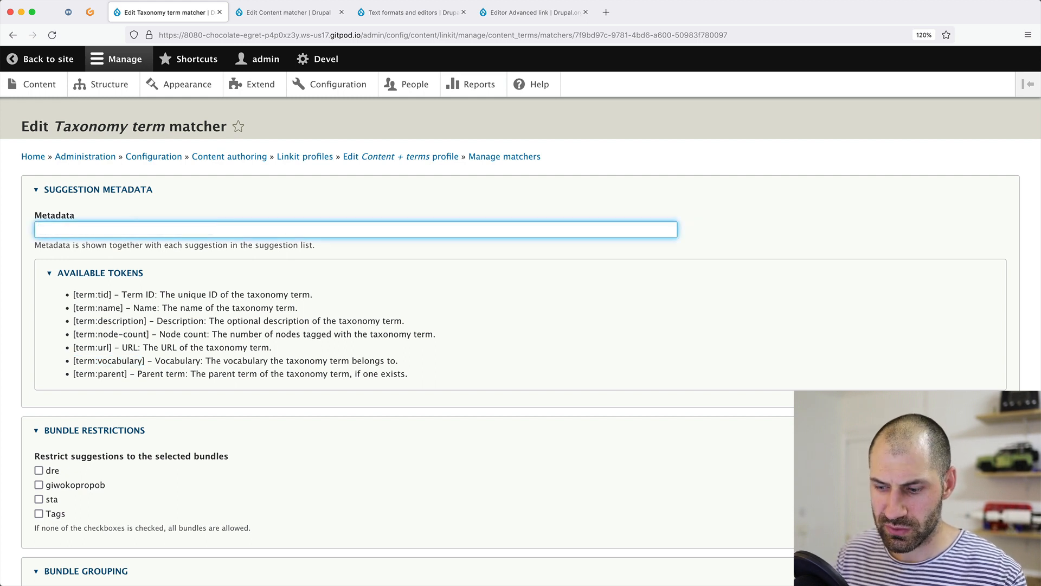
pyautogui.hotkey('ctrl', 'v')
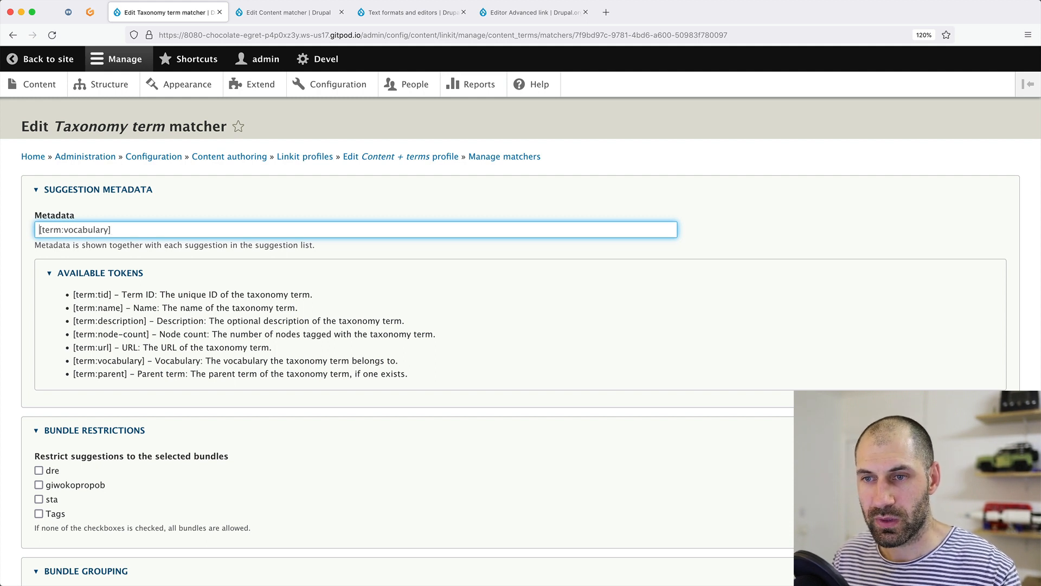
pyautogui.write('C')
pyautogui.press('BackSpace')
pyautogui.write('Voc')
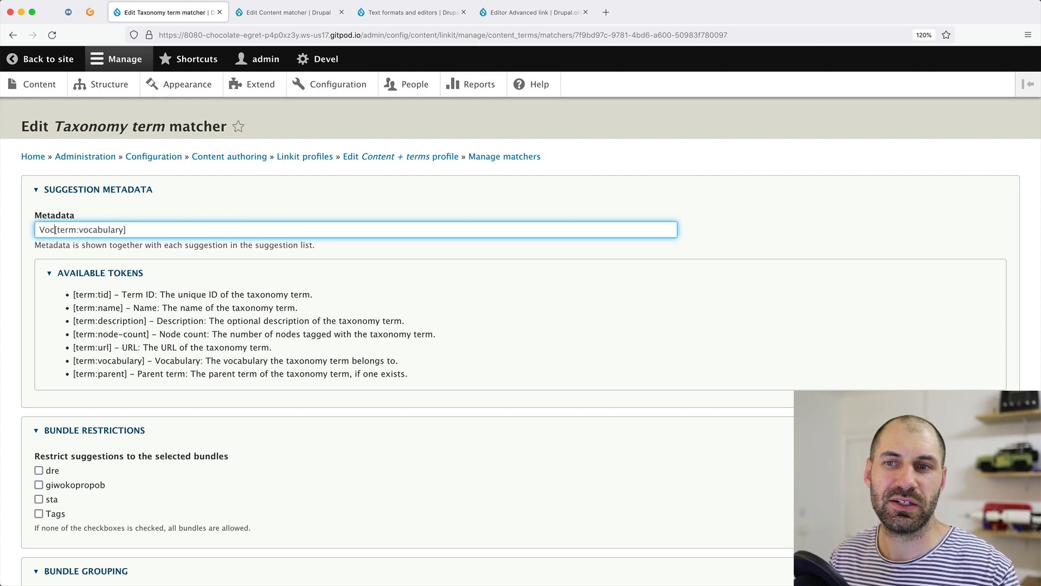
pyautogui.write('ab:')
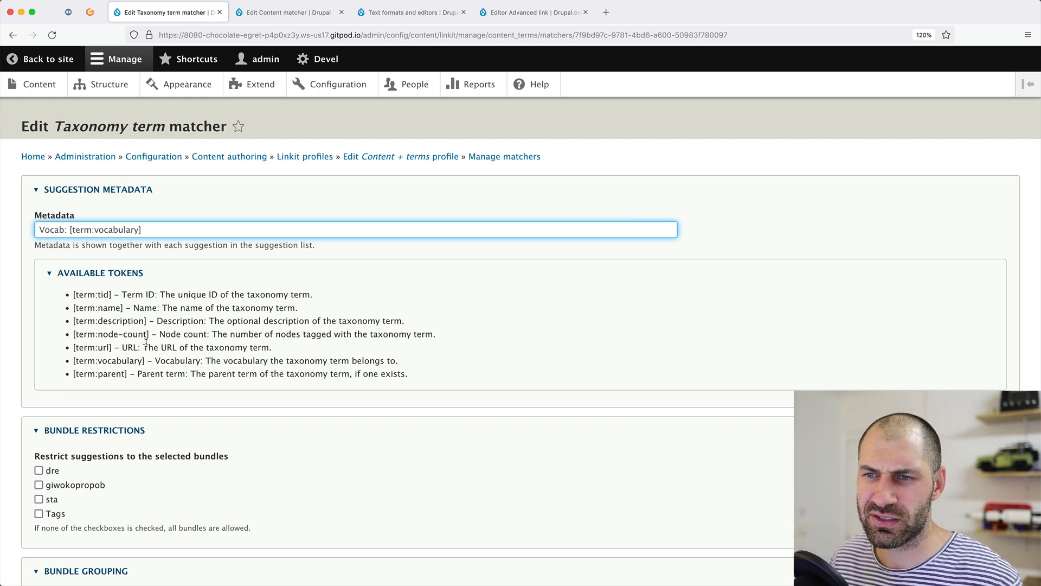
# Append 'Count: [term:node-count]' to the metadata, using the Content matcher's '|' separator.
pyautogui.moveTo(149, 334); pyautogui.dragTo(73, 332)
pyautogui.press('super+c')
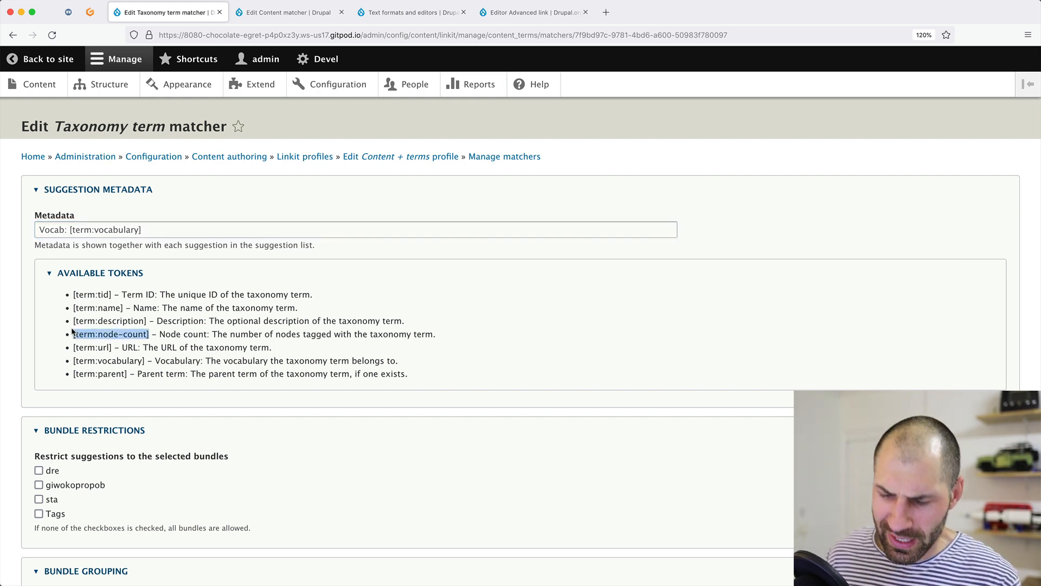
pyautogui.click(207, 228)
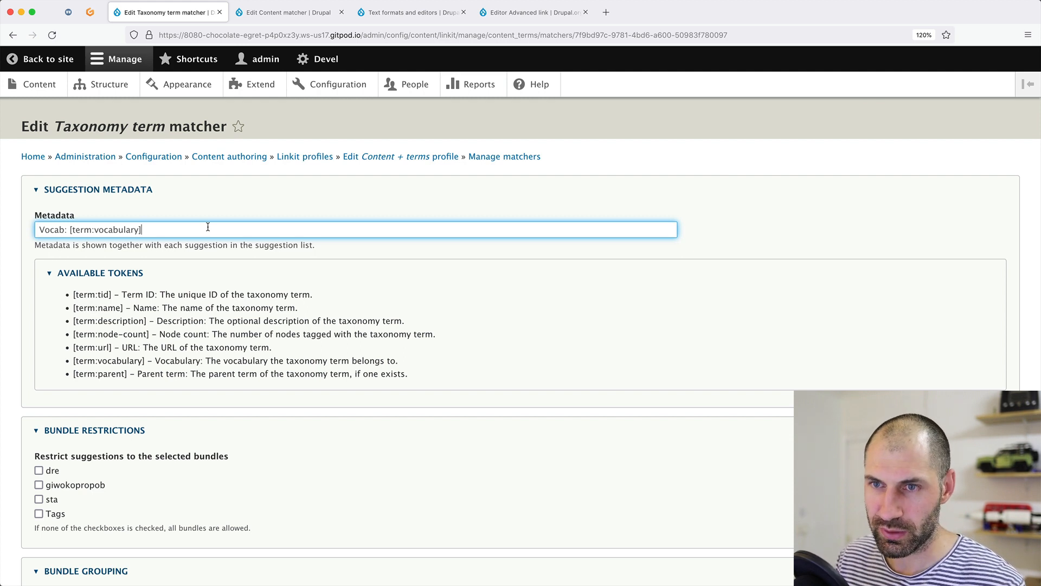
pyautogui.write(', Coun')
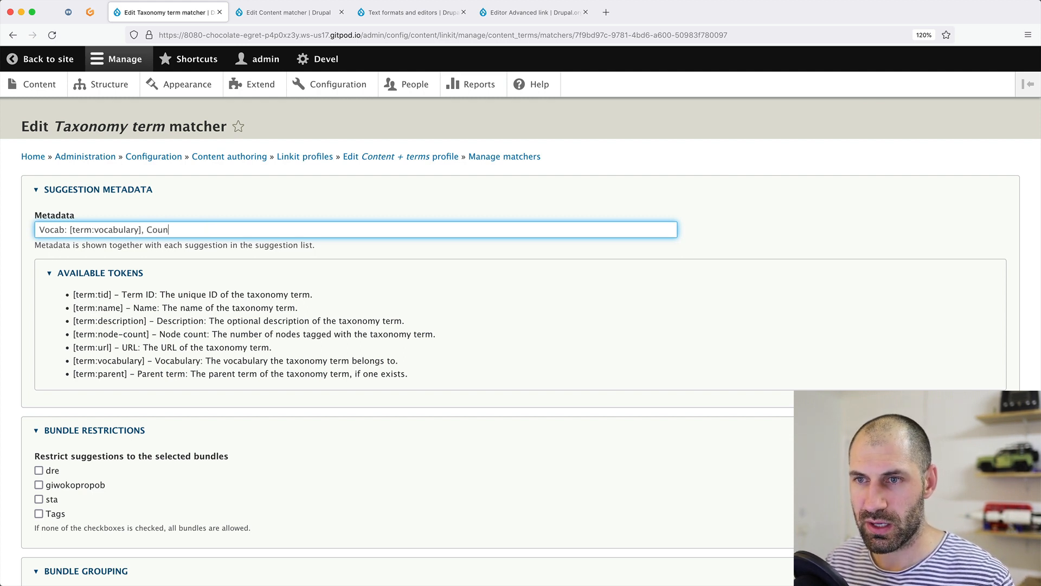
pyautogui.write('t:')
pyautogui.press('super+v')
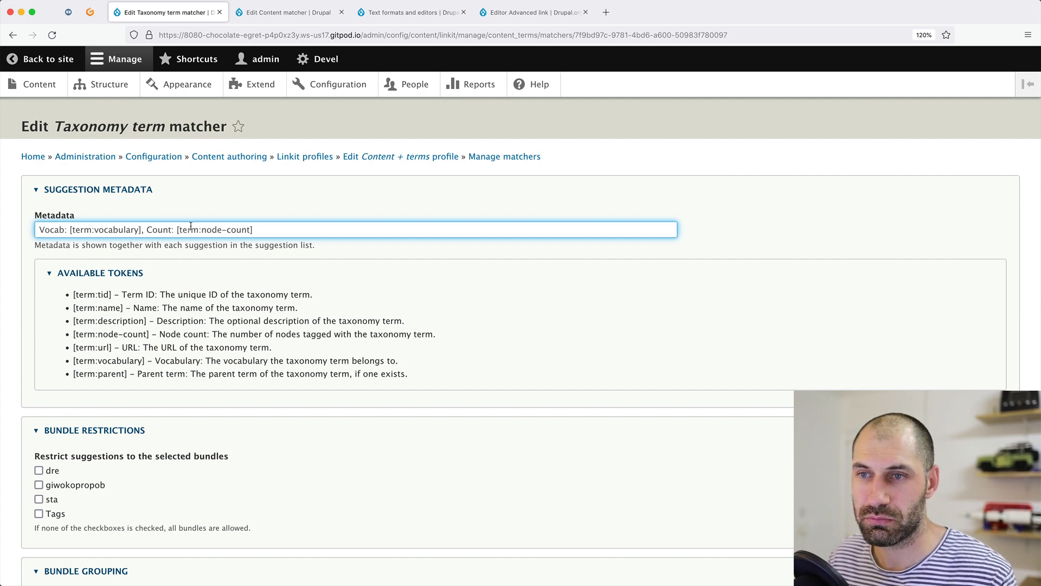
pyautogui.click(292, 13)
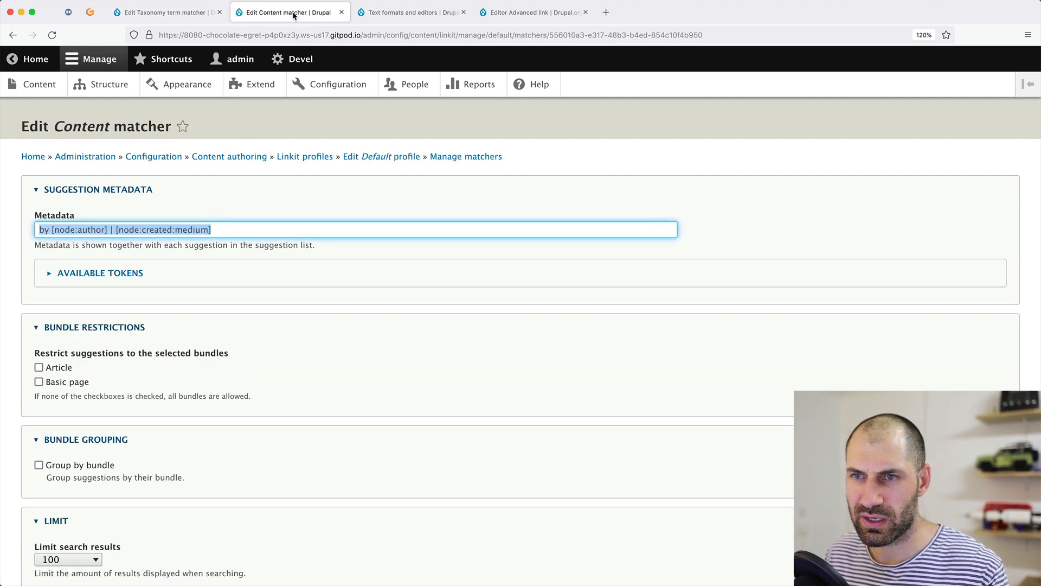
pyautogui.click(163, 12)
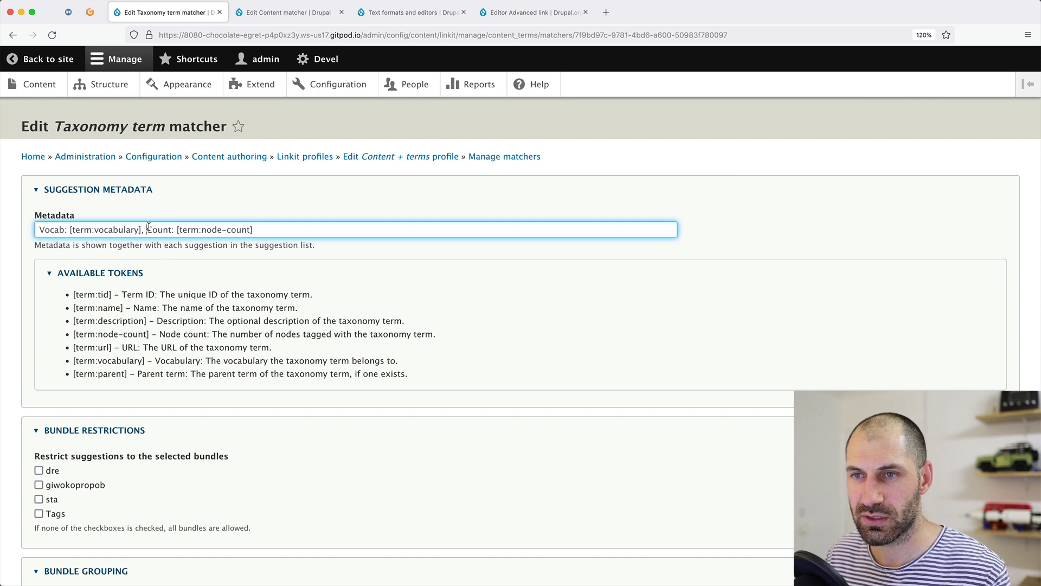
pyautogui.click(259, 17)
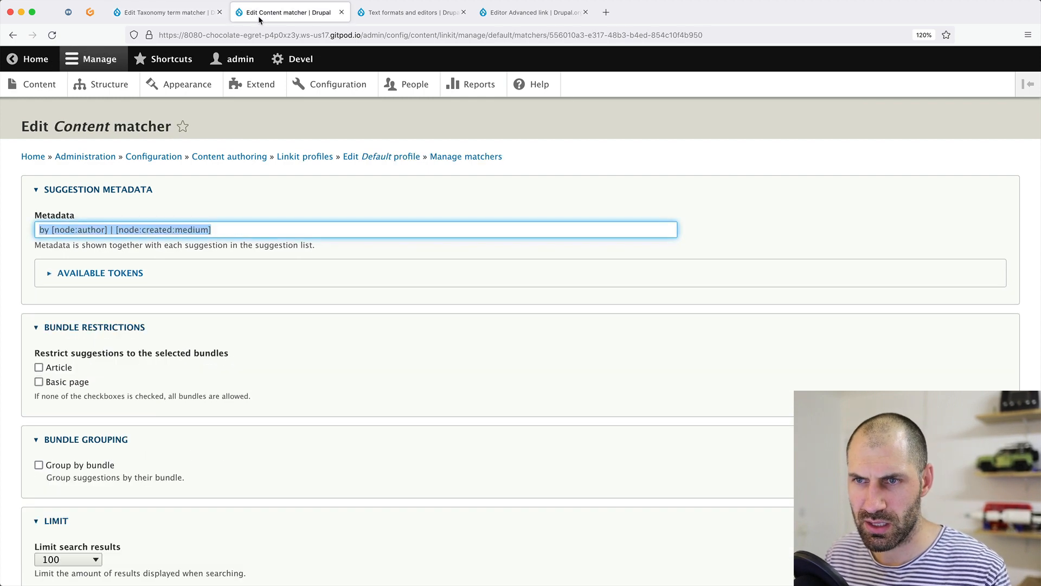
pyautogui.click(179, 12)
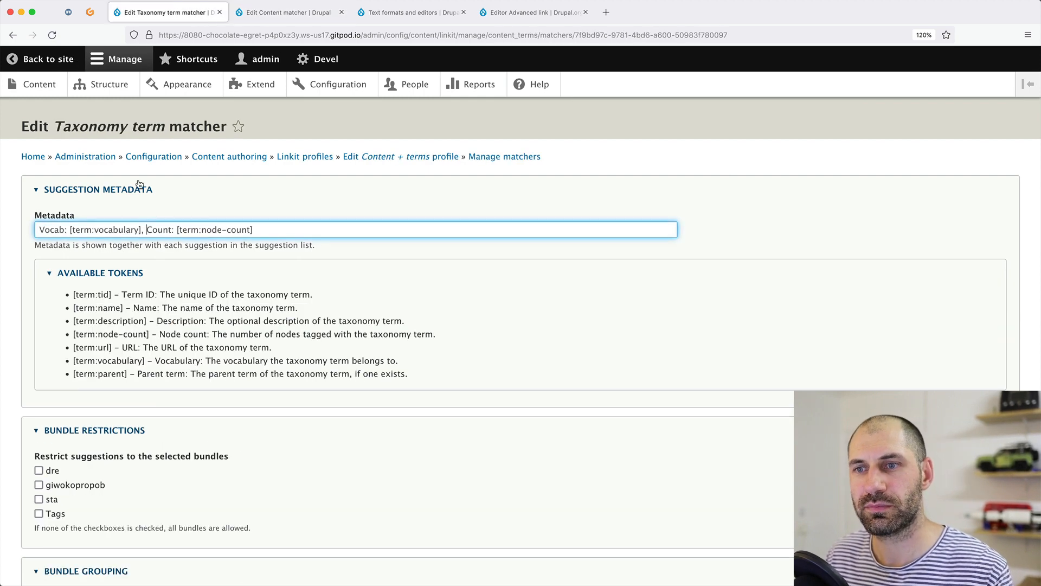
pyautogui.write('|')
pyautogui.scroll(-5, 218, 388)
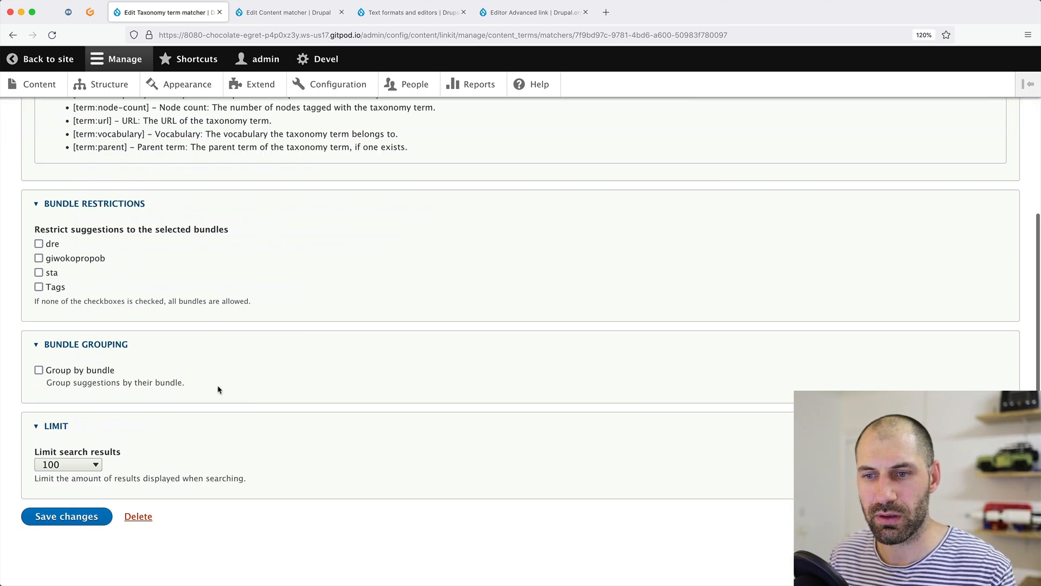
# Save the Taxonomy term matcher, then enable Group by bundle on the Content matcher and save.
pyautogui.click(64, 518)
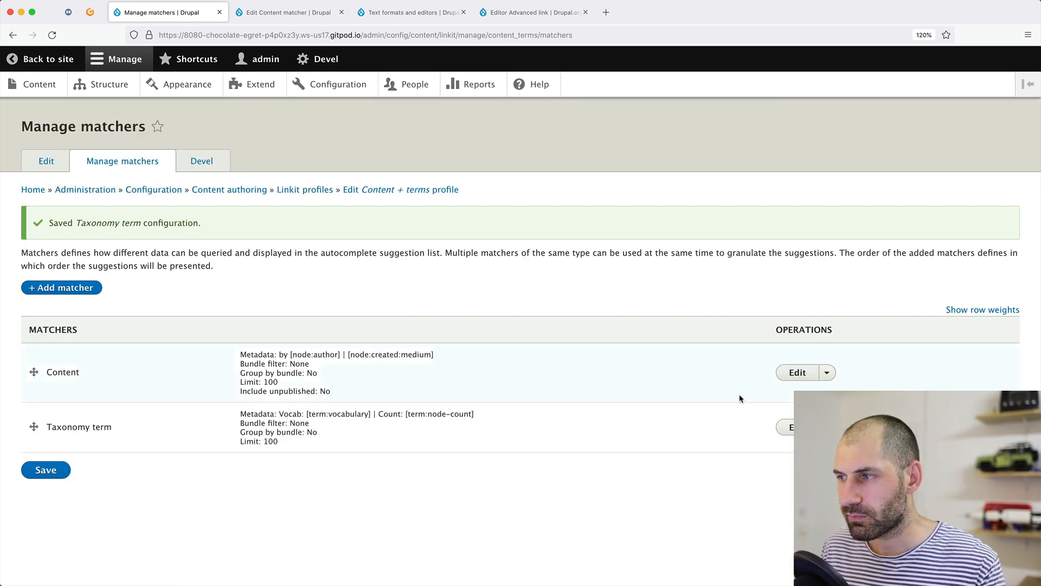
pyautogui.click(797, 372)
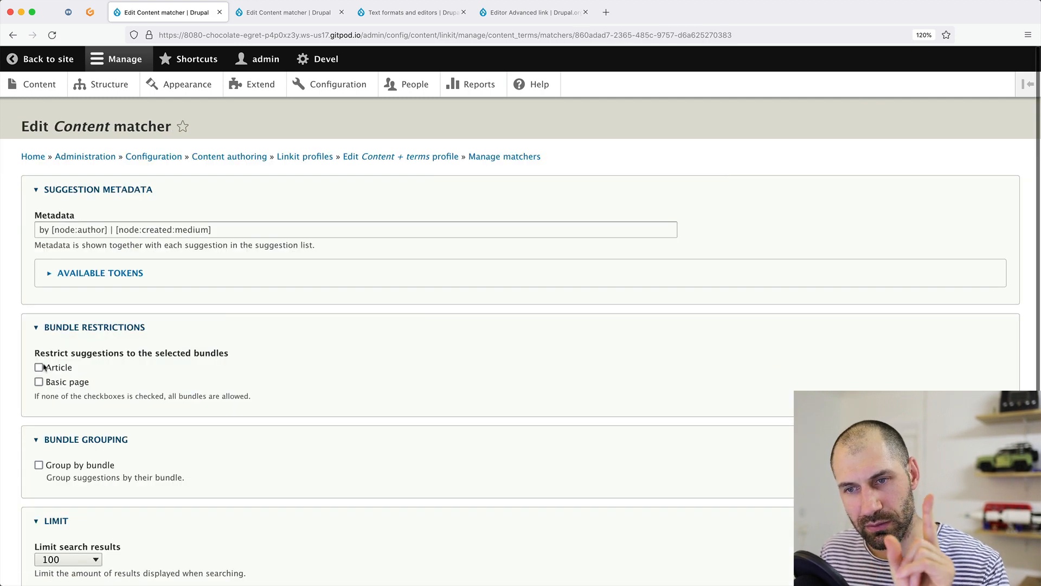
pyautogui.click(72, 467)
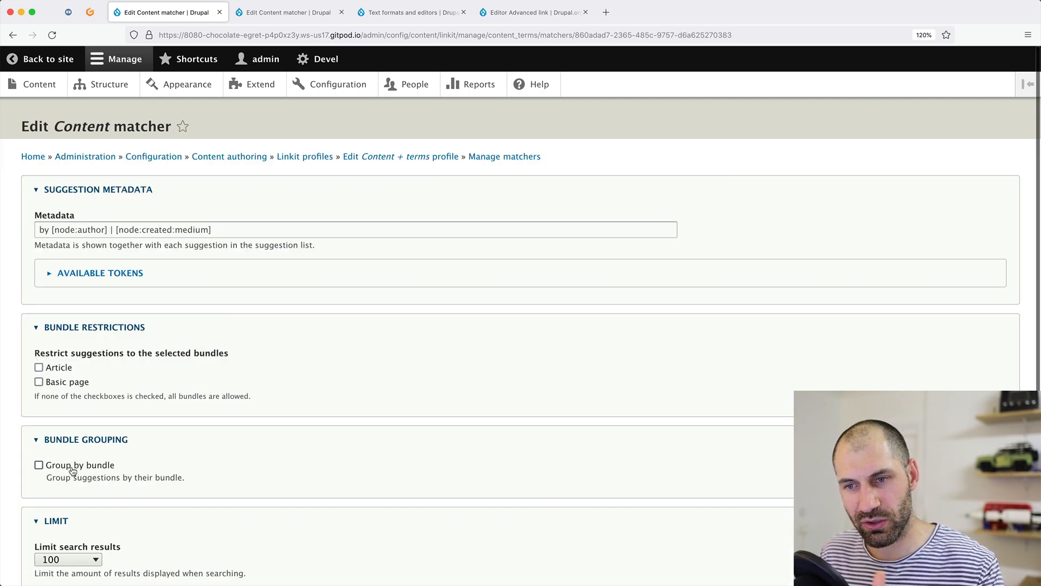
pyautogui.scroll(-4, 52, 578)
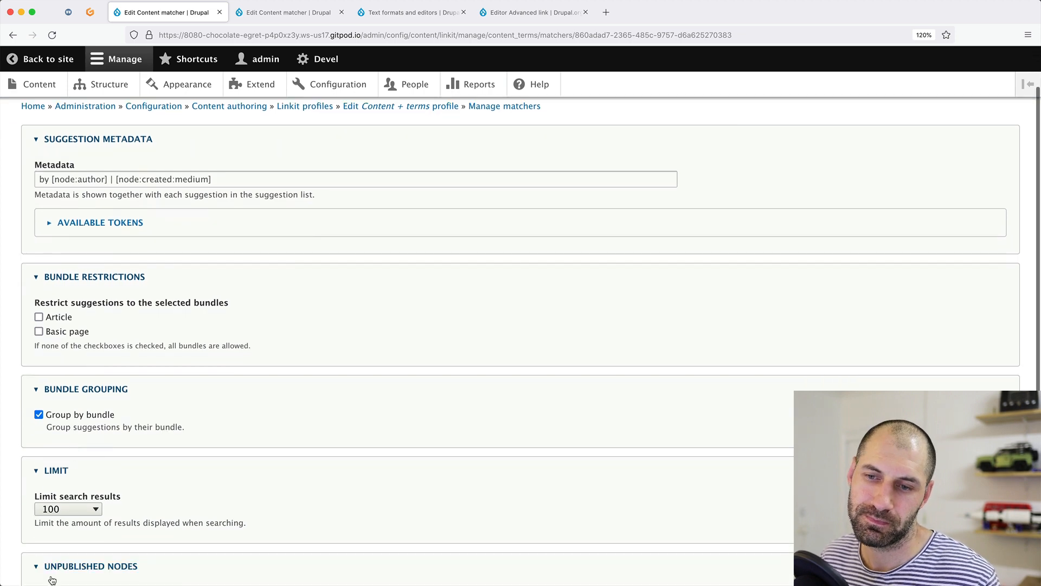
pyautogui.click(68, 516)
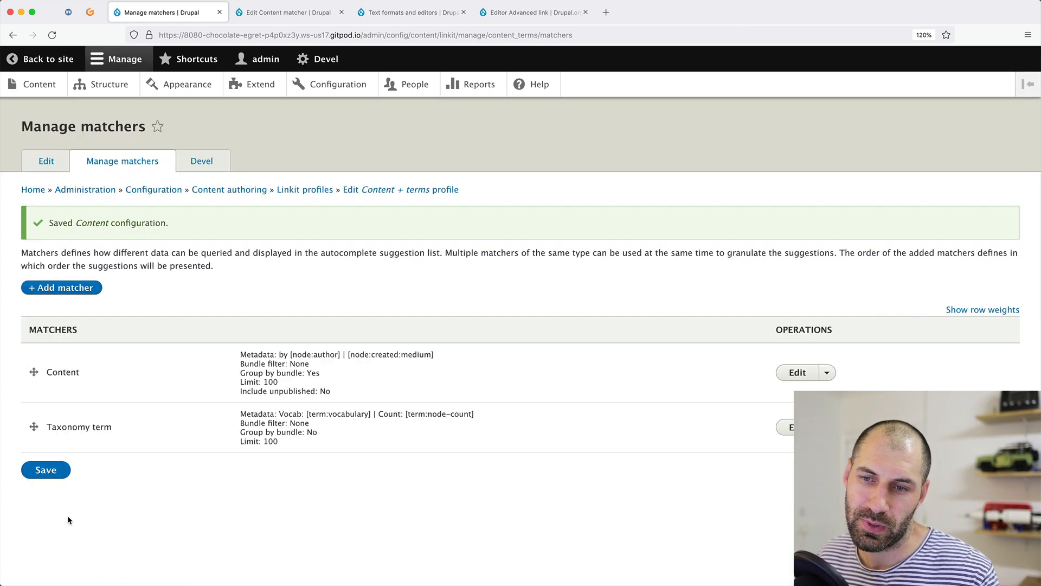
pyautogui.click(47, 87)
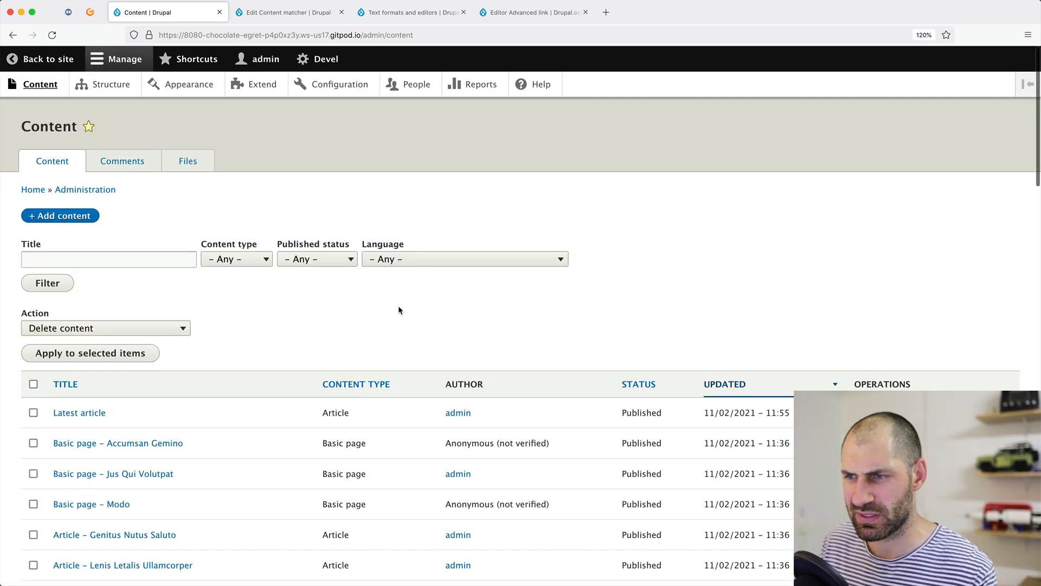
# Edit Latest article, test a link search for 'au' on the word nthae, and close the dialog.
pyautogui.click(870, 412)
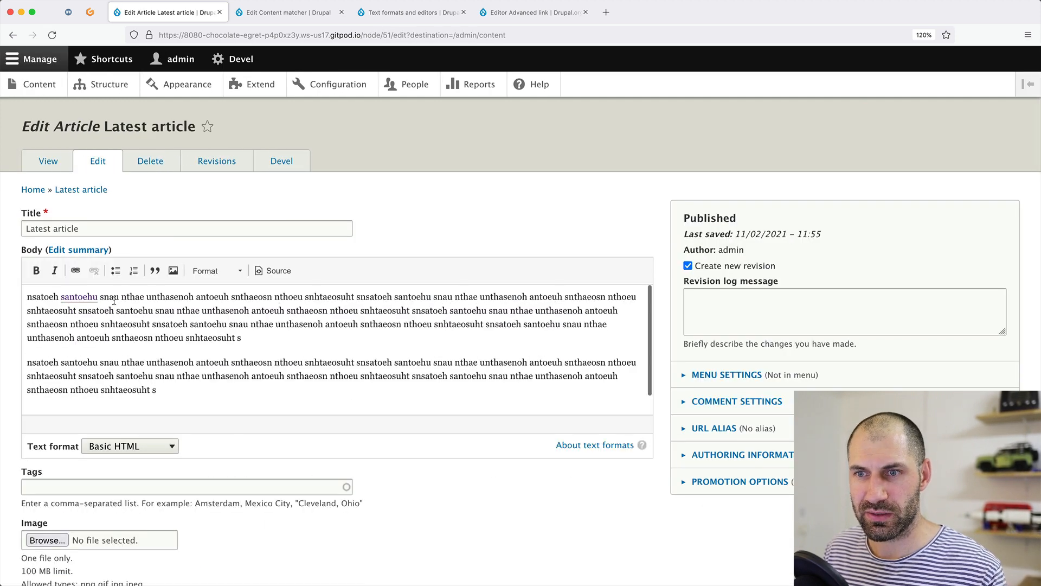
pyautogui.doubleClick(139, 297)
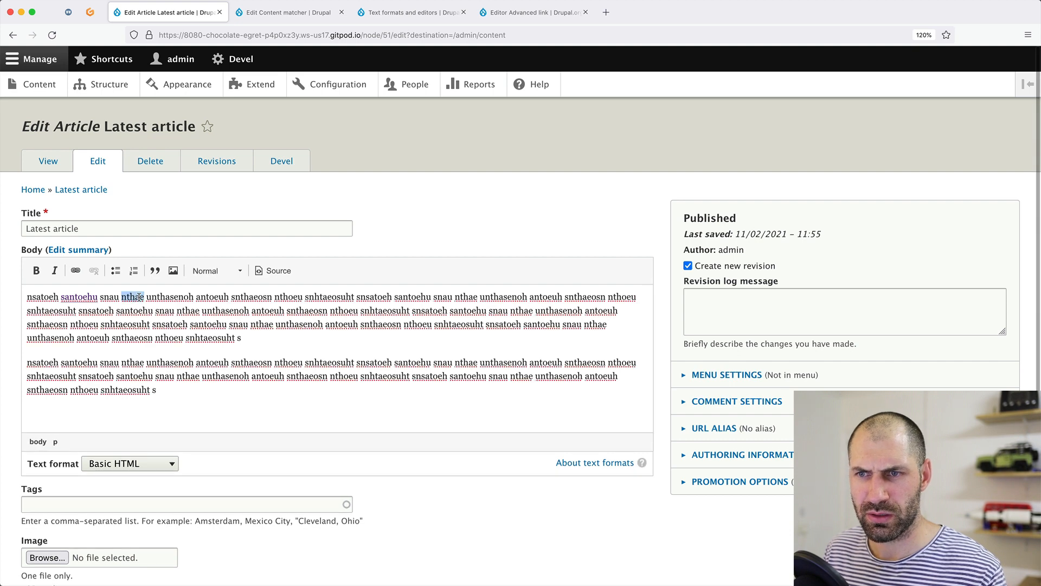
pyautogui.click(76, 271)
pyautogui.write('au')
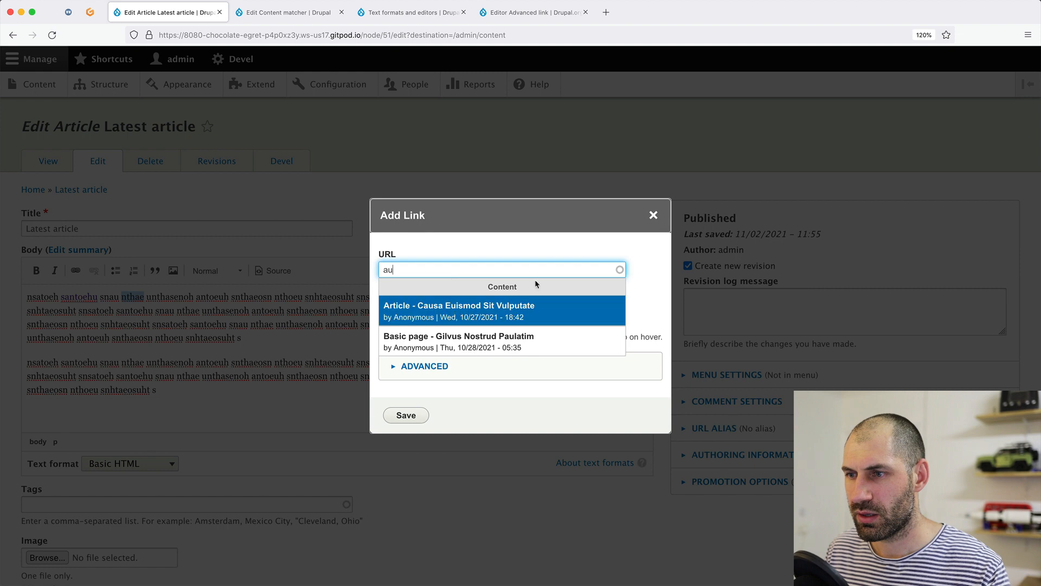
pyautogui.click(654, 216)
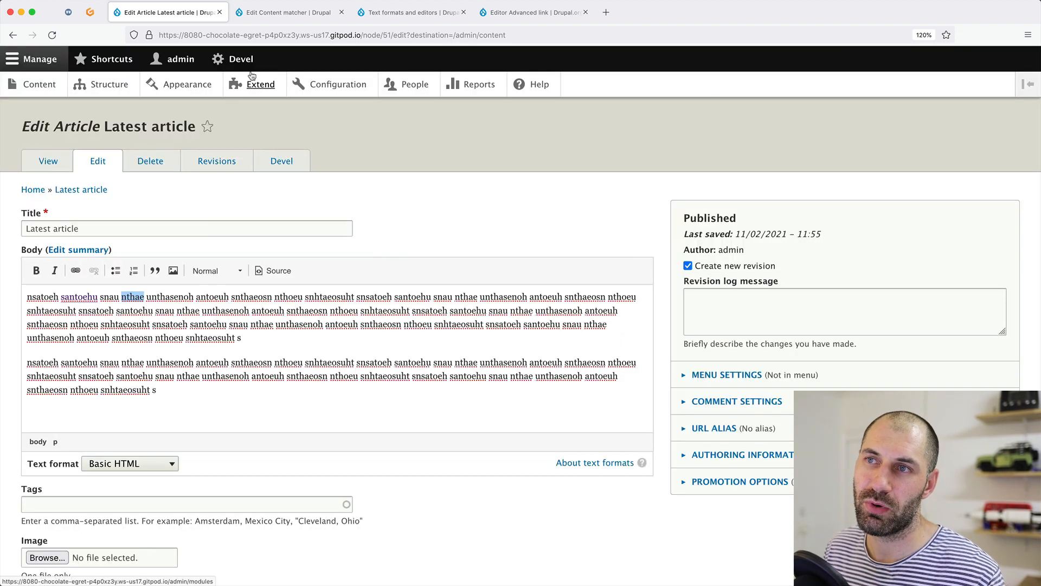
# Close the extra tabs and open the Basic HTML text format configuration.
pyautogui.click(341, 12)
pyautogui.click(341, 13)
pyautogui.click(341, 12)
pyautogui.keyDown('super'); pyautogui.click(320, 86); pyautogui.keyUp('super')
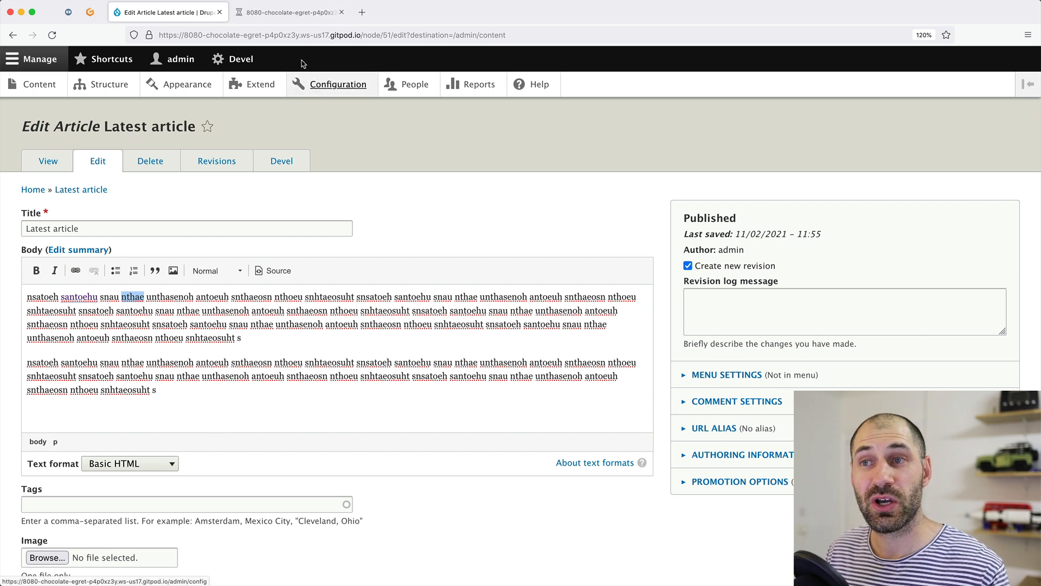
pyautogui.click(271, 17)
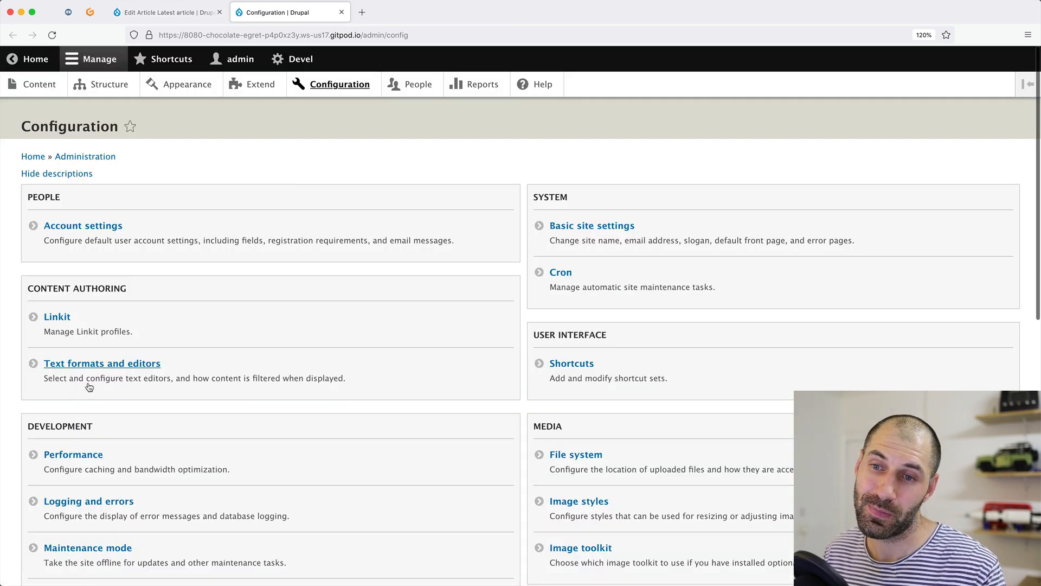
pyautogui.click(95, 363)
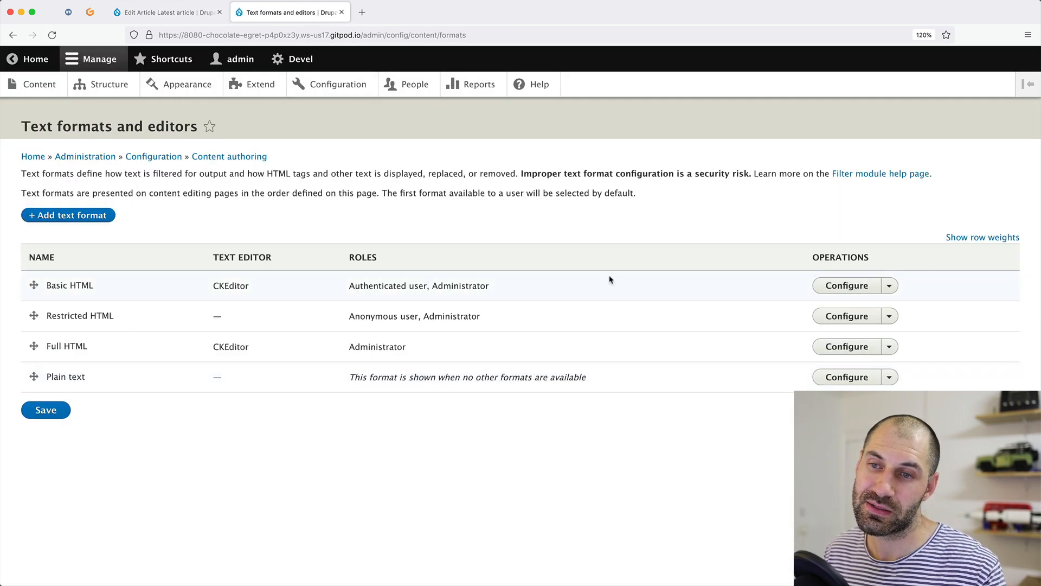
pyautogui.click(843, 285)
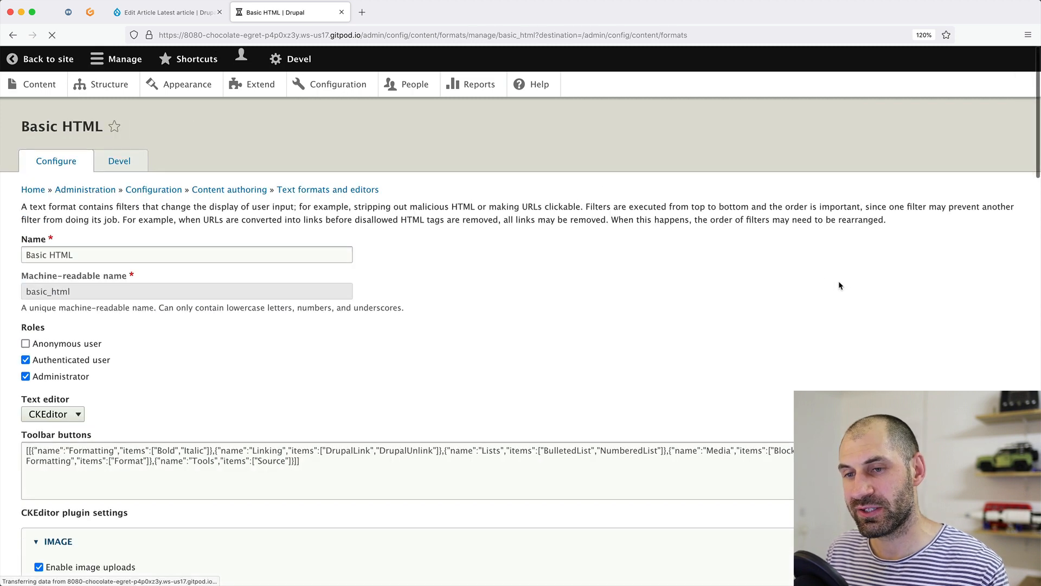
# Set the link plugin to the Content + terms Linkit profile and save Basic HTML.
pyautogui.scroll(-6, 239, 366)
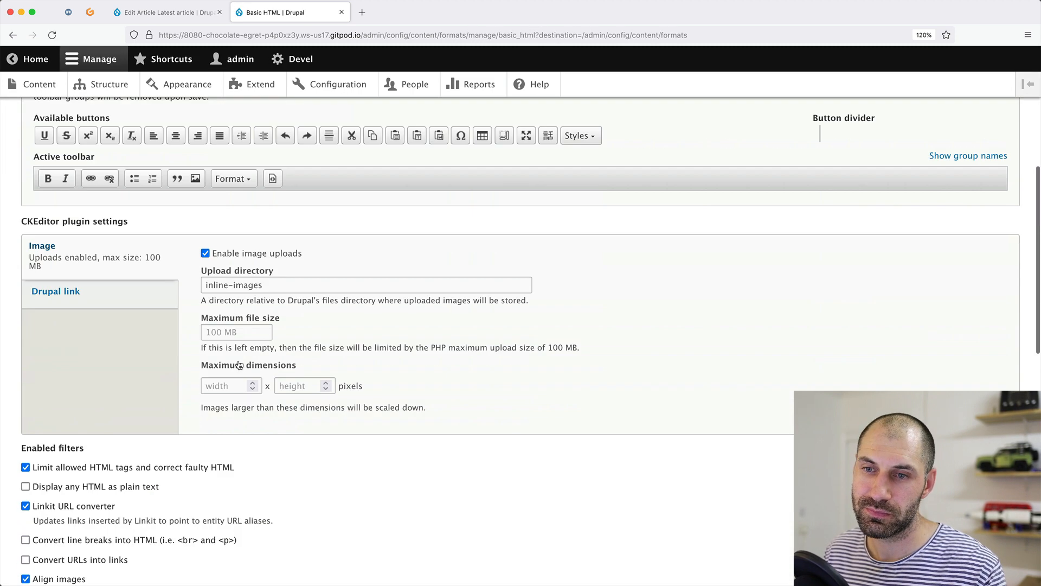
pyautogui.click(80, 298)
pyautogui.click(265, 299)
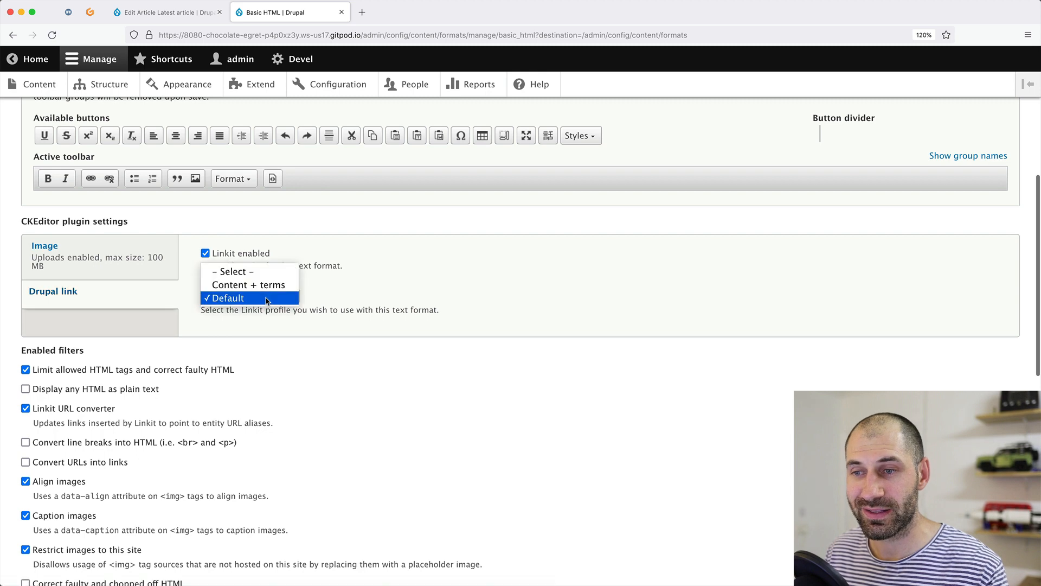
pyautogui.click(267, 285)
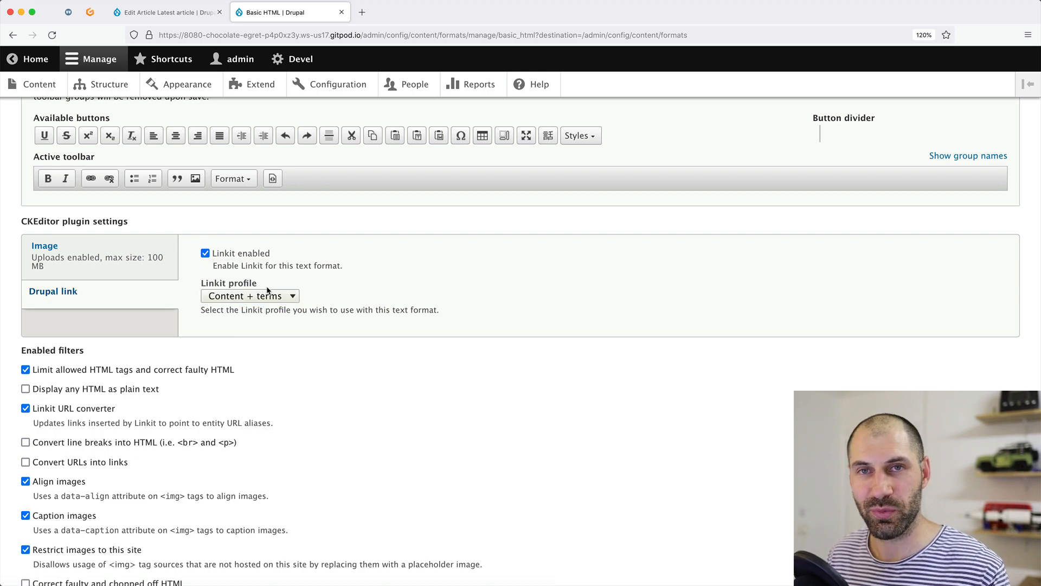
pyautogui.scroll(-10, 221, 331)
pyautogui.click(57, 517)
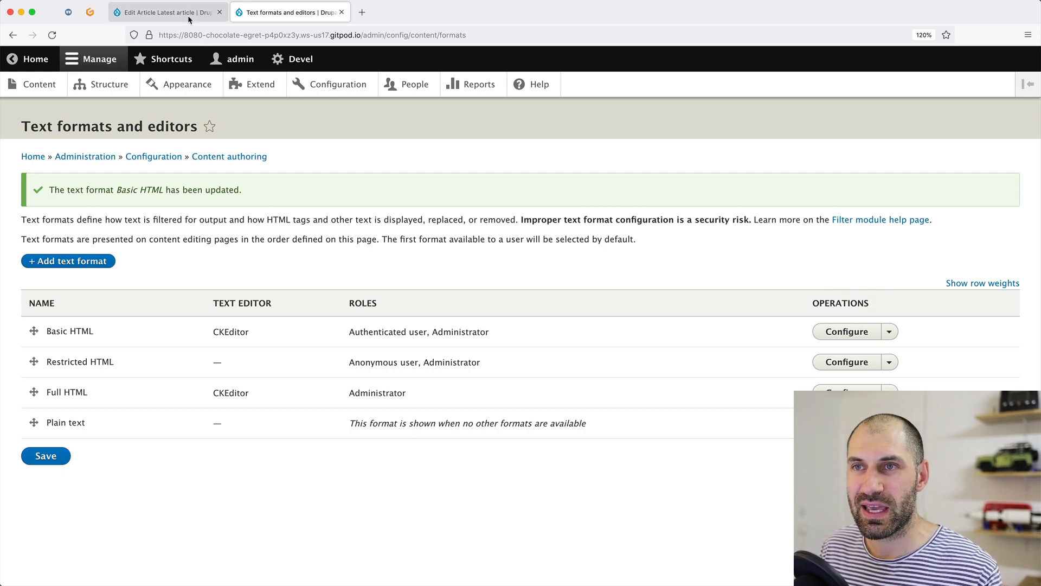
# Reload the article and test link suggestions for 'au' and 'catcat' on nthae without adding a link.
pyautogui.click(188, 11)
pyautogui.click(227, 35)
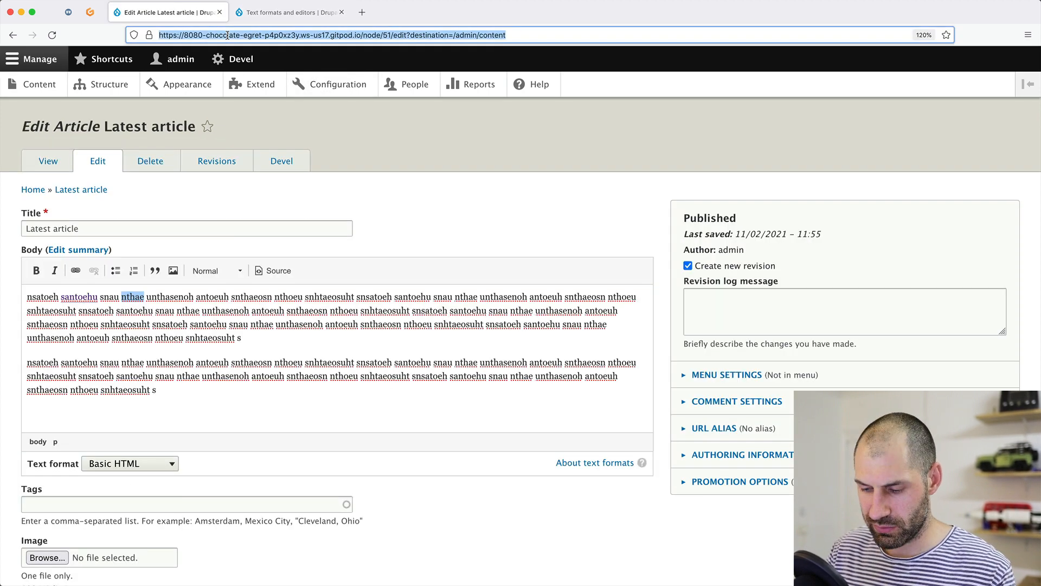
pyautogui.press('Return')
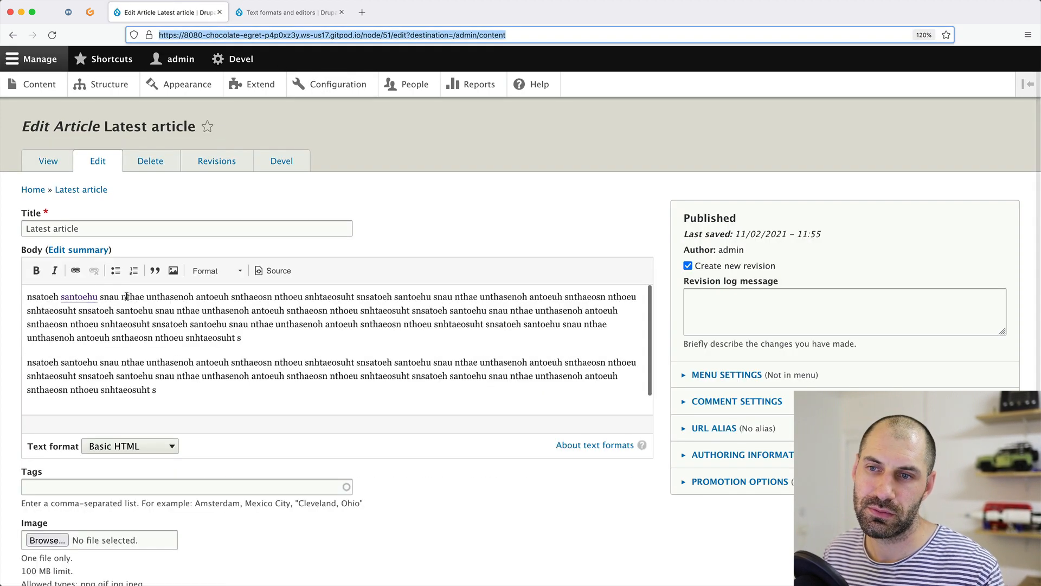
pyautogui.doubleClick(126, 296)
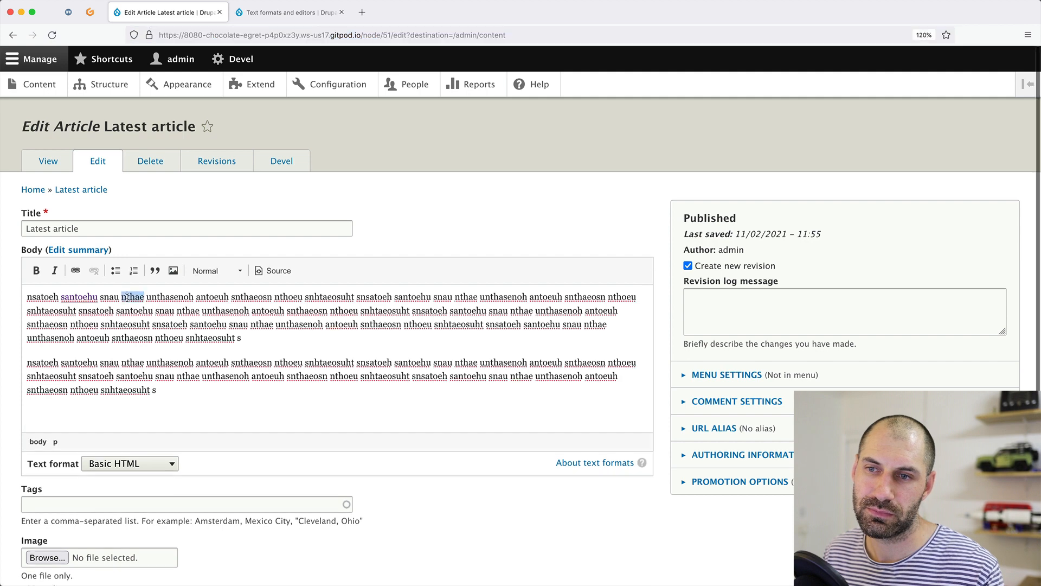
pyautogui.click(76, 271)
pyautogui.write('a')
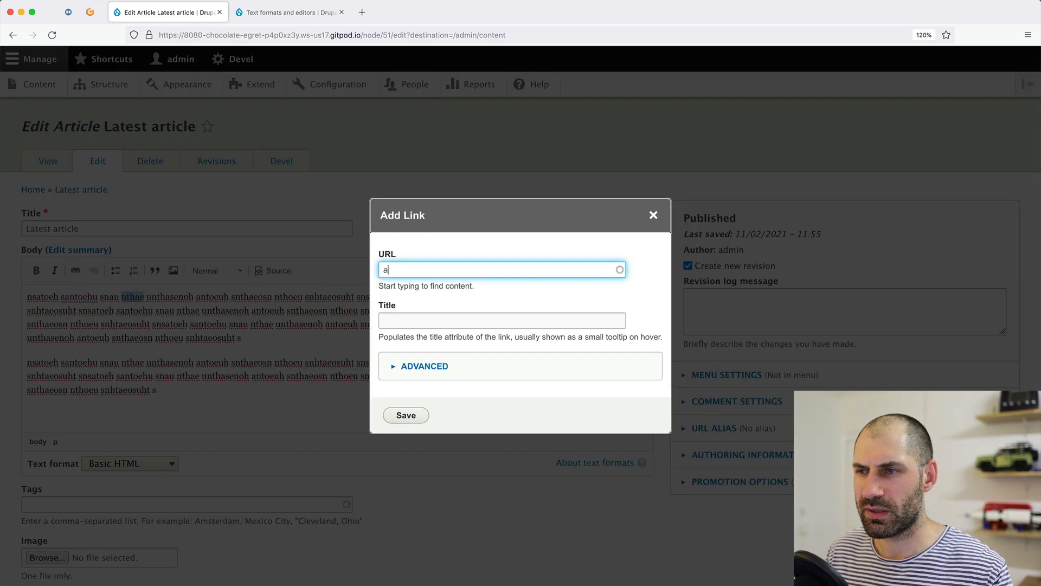
pyautogui.write('u')
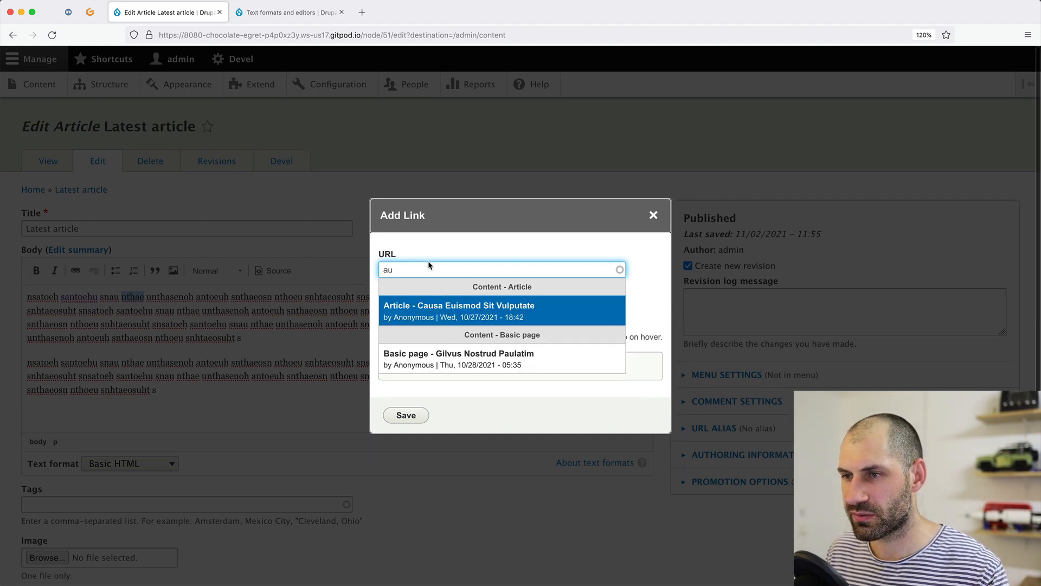
pyautogui.press('super+a')
pyautogui.write('ca')
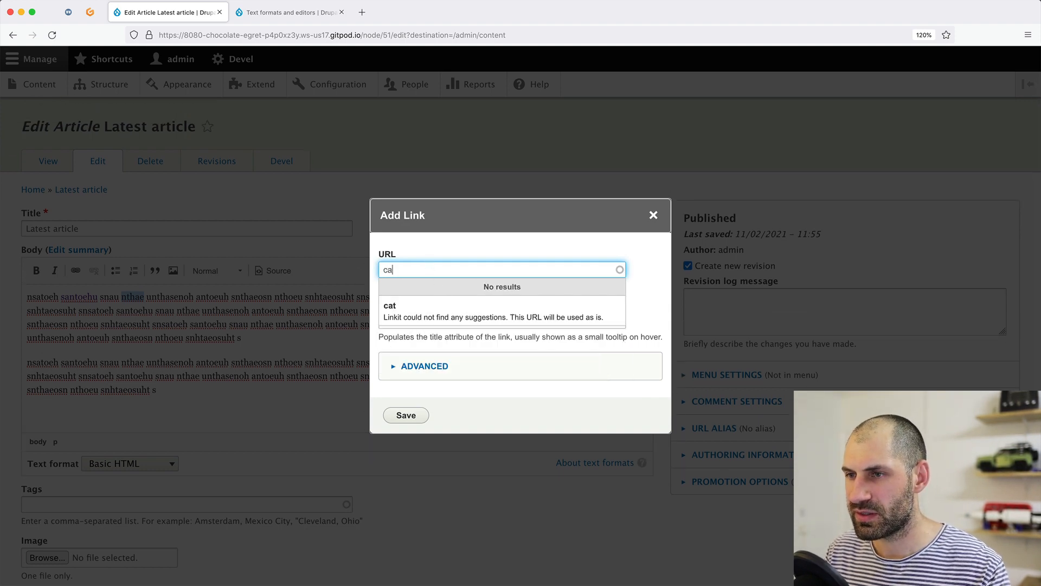
pyautogui.write('tcat')
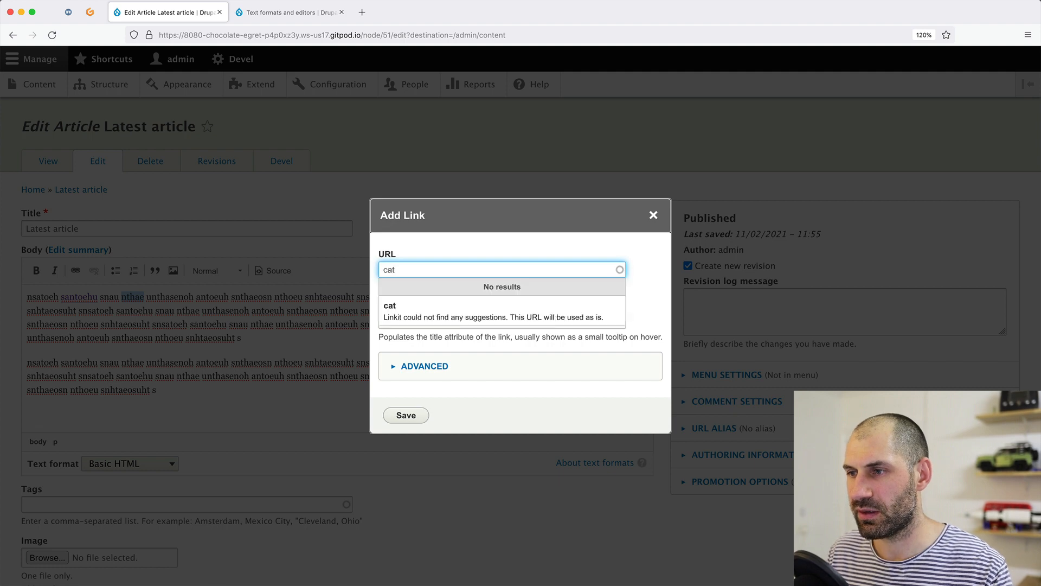
pyautogui.press('Escape')
# Open Structure > Taxonomy in a new tab and list the Tags vocabulary terms.
pyautogui.keyDown('super'); pyautogui.click(106, 84); pyautogui.keyUp('super')
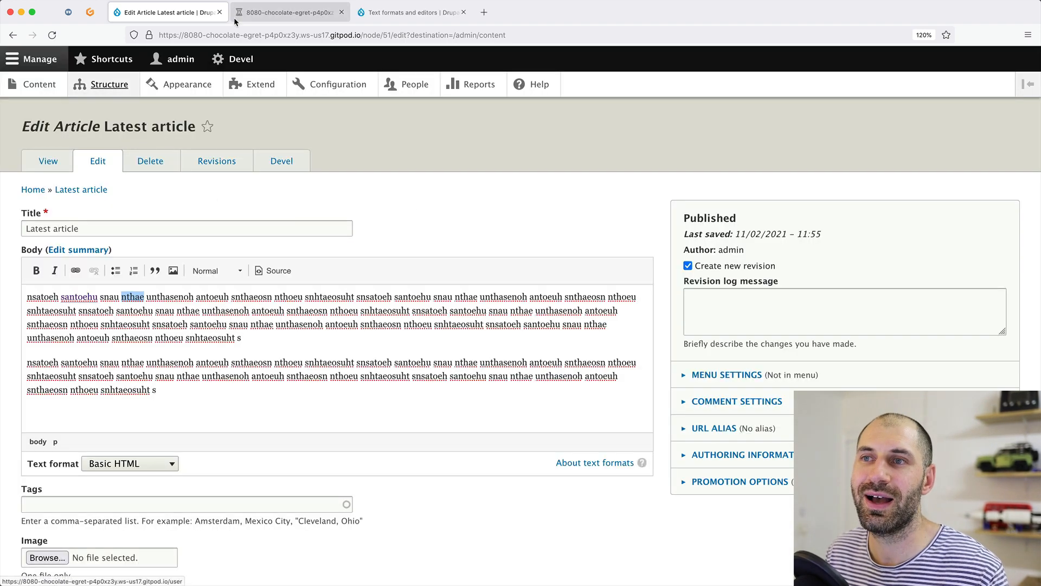
pyautogui.click(260, 12)
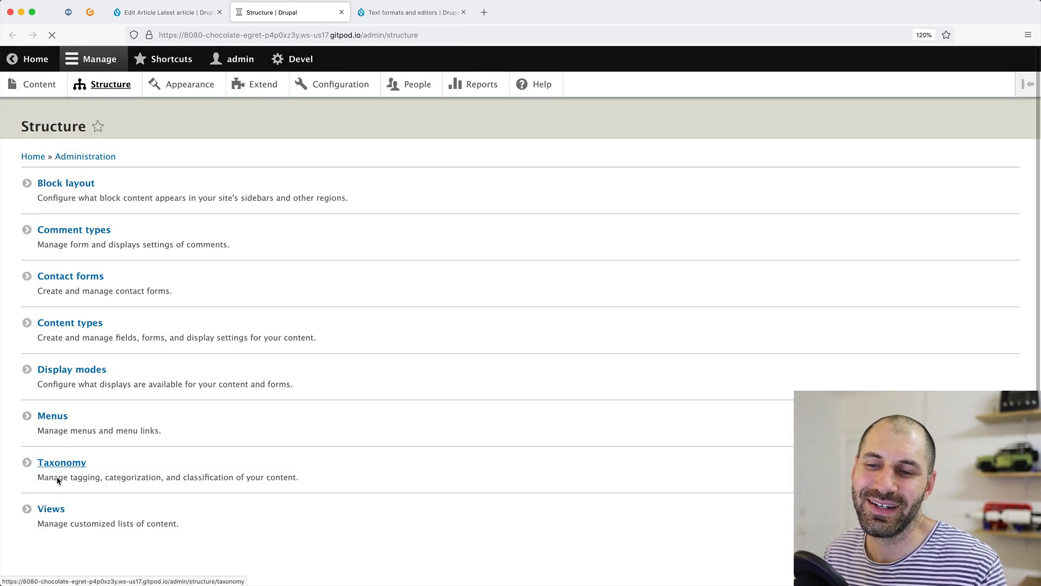
pyautogui.click(57, 477)
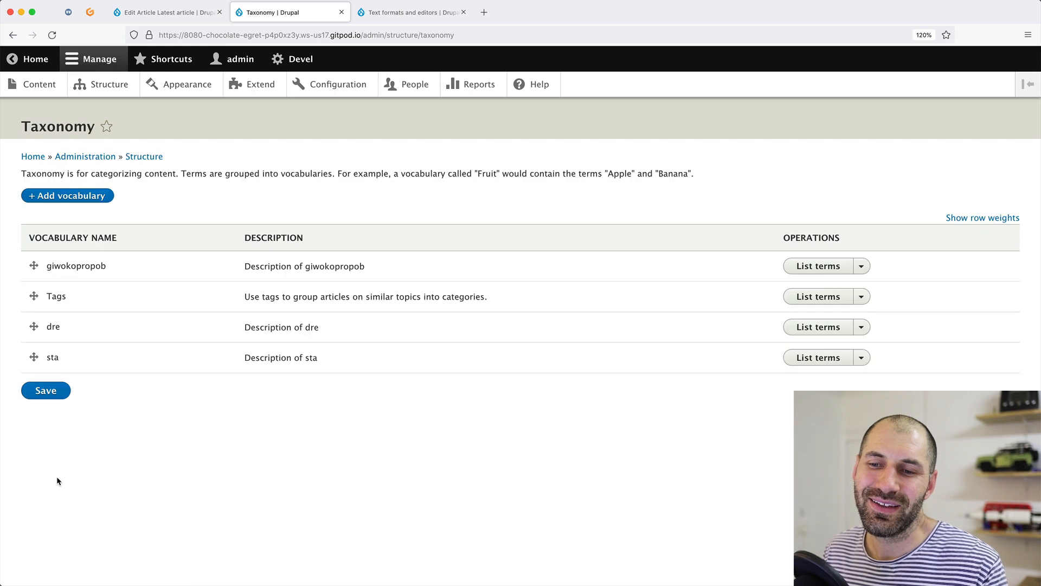
pyautogui.click(818, 296)
# Select the vidoha term name in the Tags list and return to the article edit tab.
pyautogui.rightClick(64, 298)
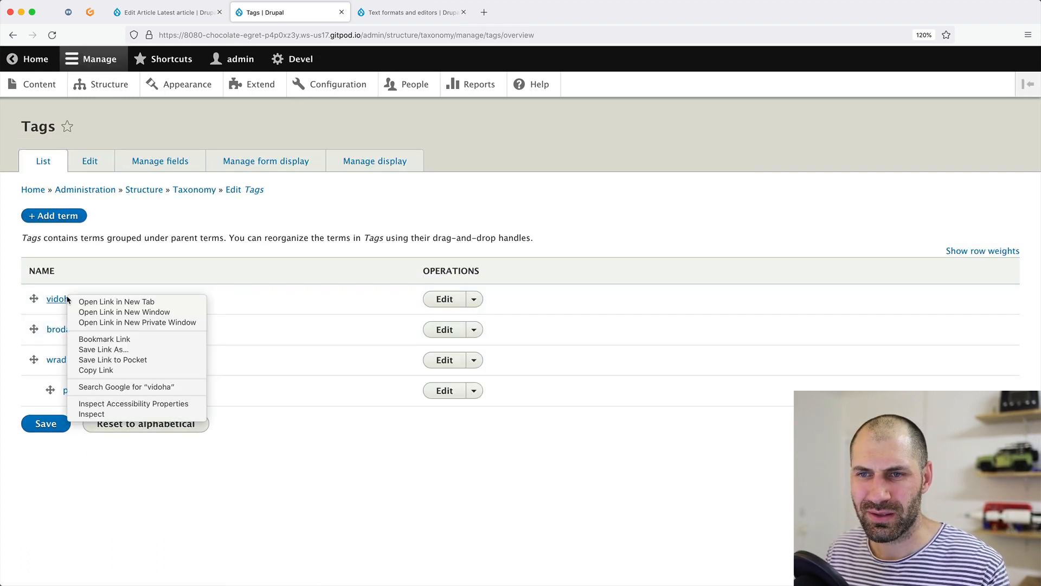
pyautogui.click(232, 306)
pyautogui.moveTo(75, 299); pyautogui.dragTo(49, 302)
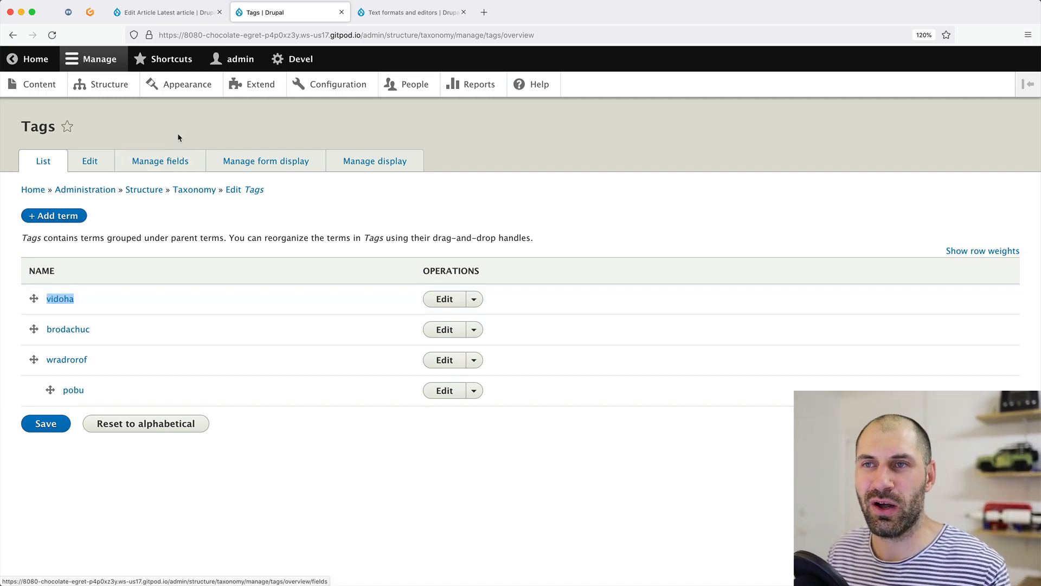
pyautogui.click(198, 16)
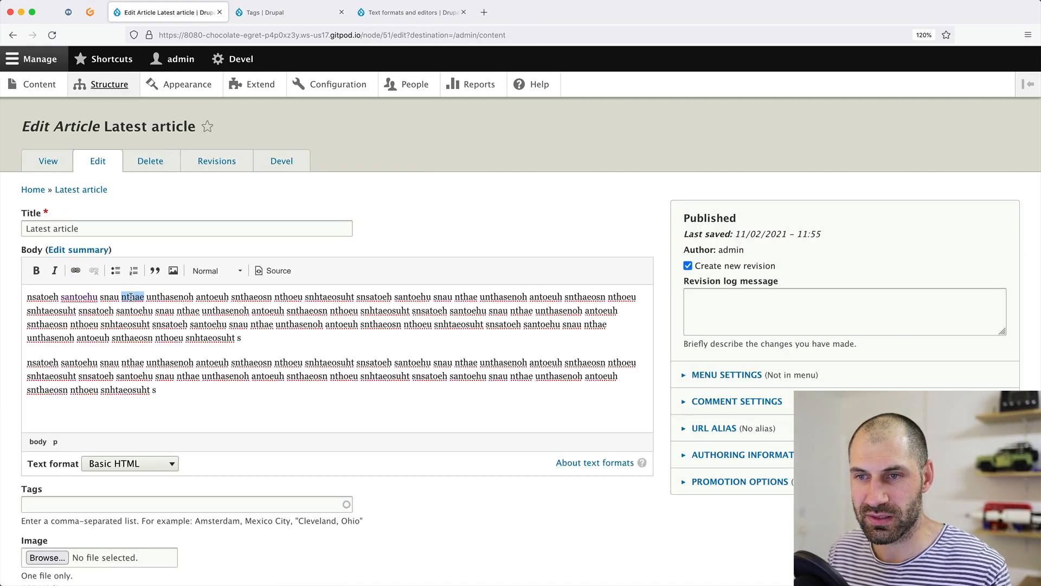
pyautogui.click(76, 270)
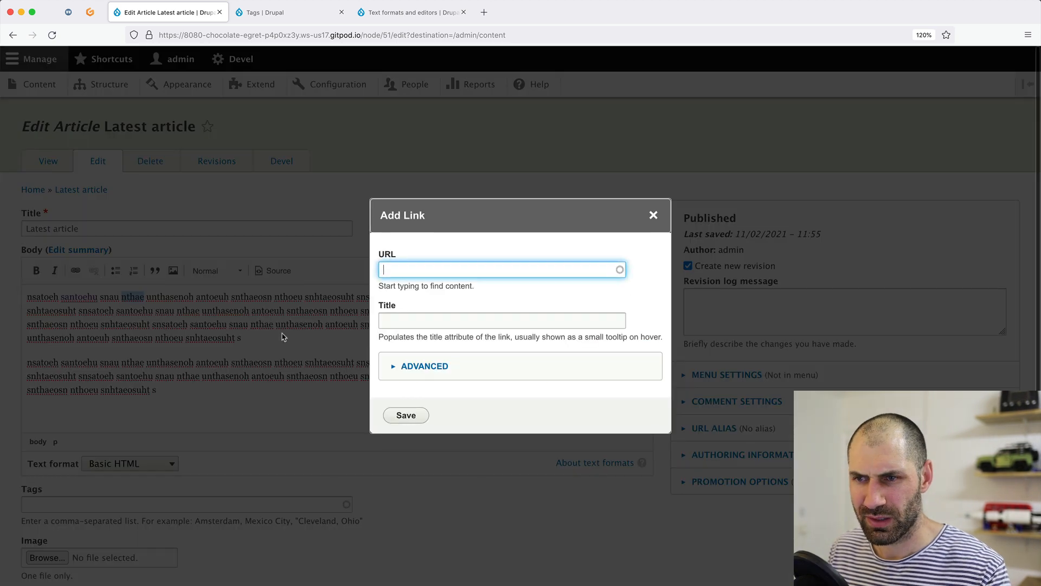
pyautogui.write('vidoha')
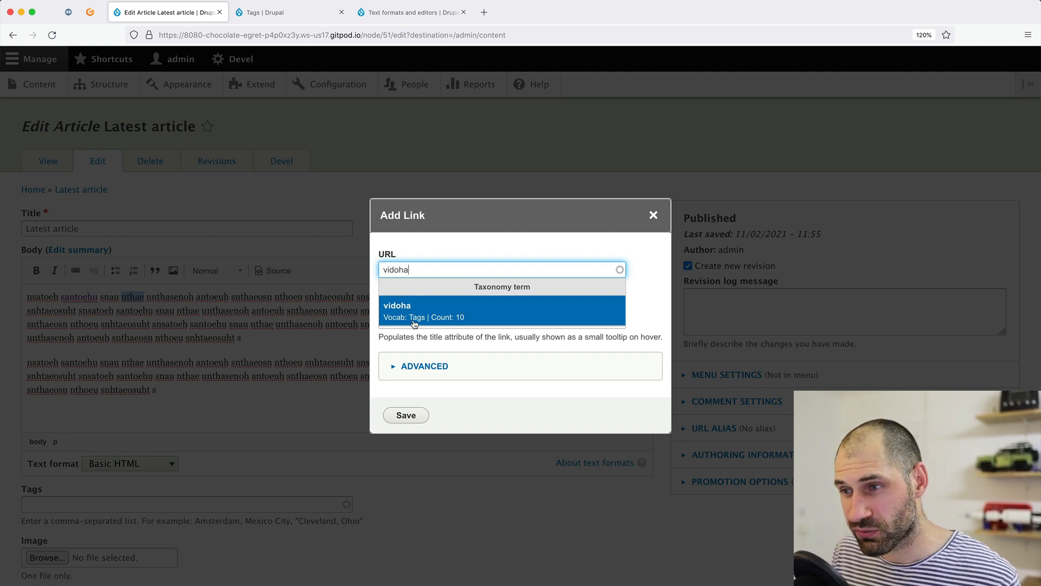
pyautogui.click(455, 316)
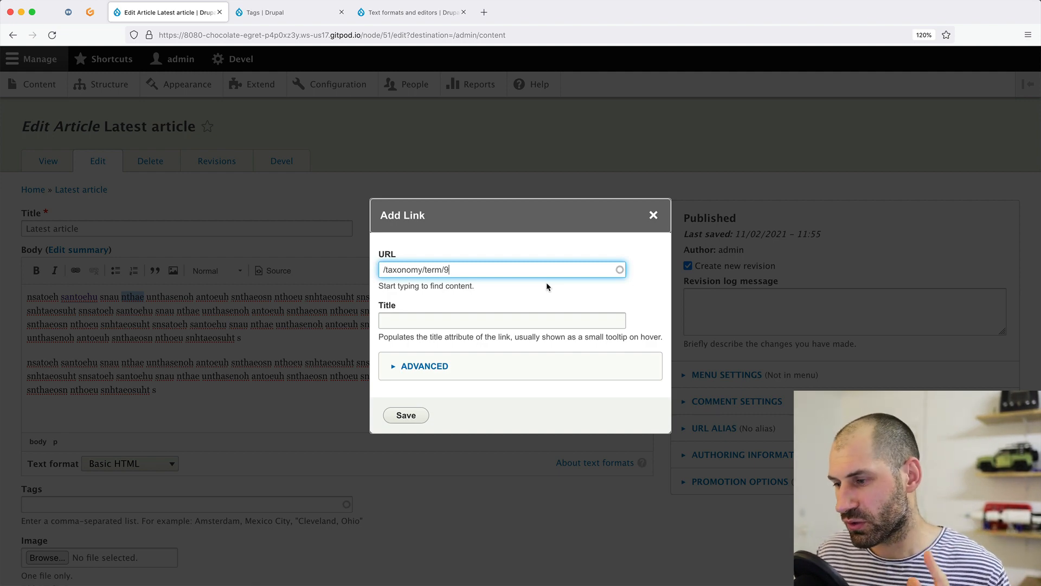
pyautogui.press('super+a')
pyautogui.press('BackSpace')
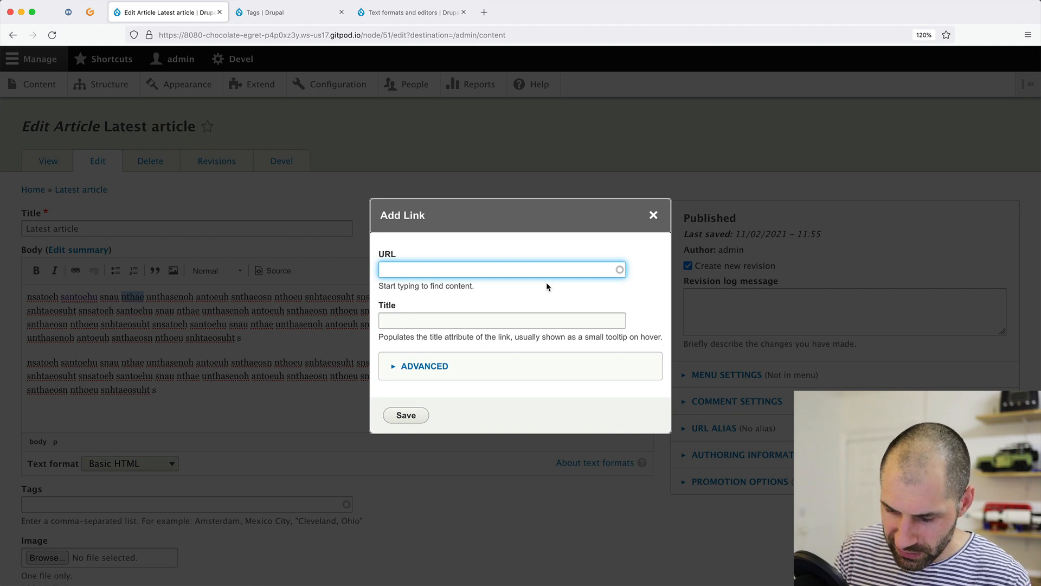
pyautogui.write('http://googl')
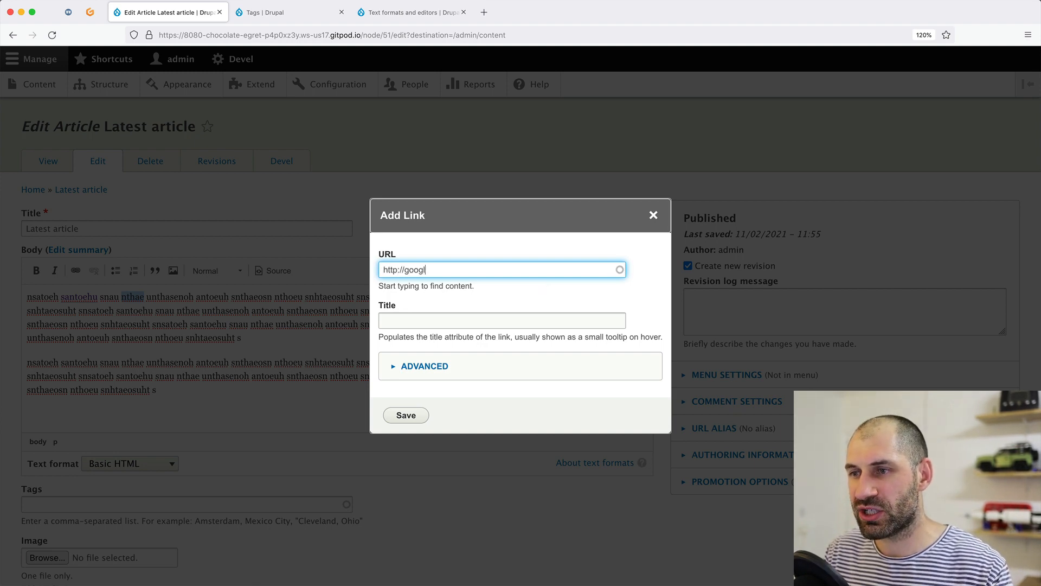
pyautogui.write('e.com')
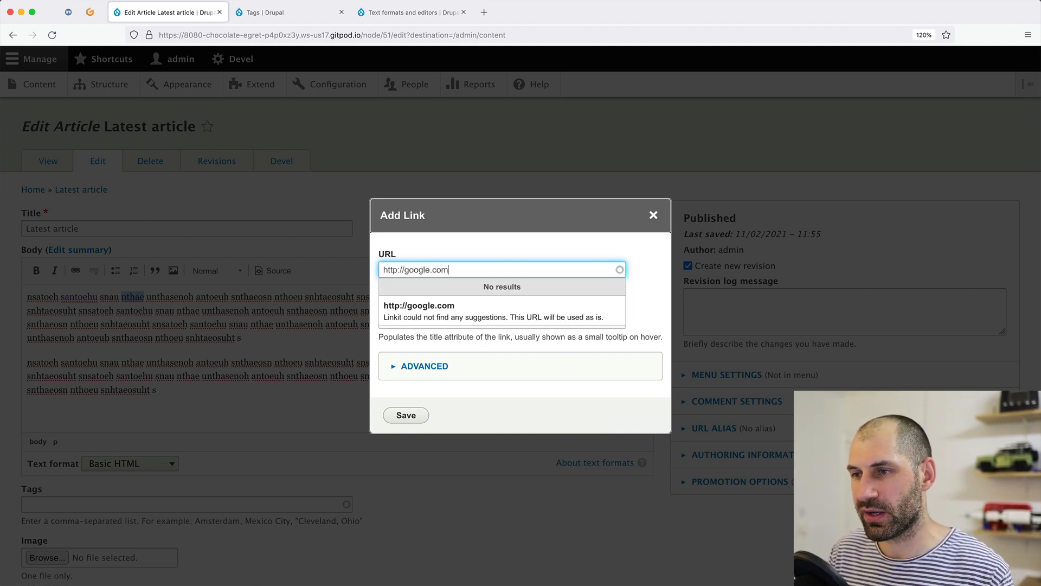
pyautogui.click(513, 312)
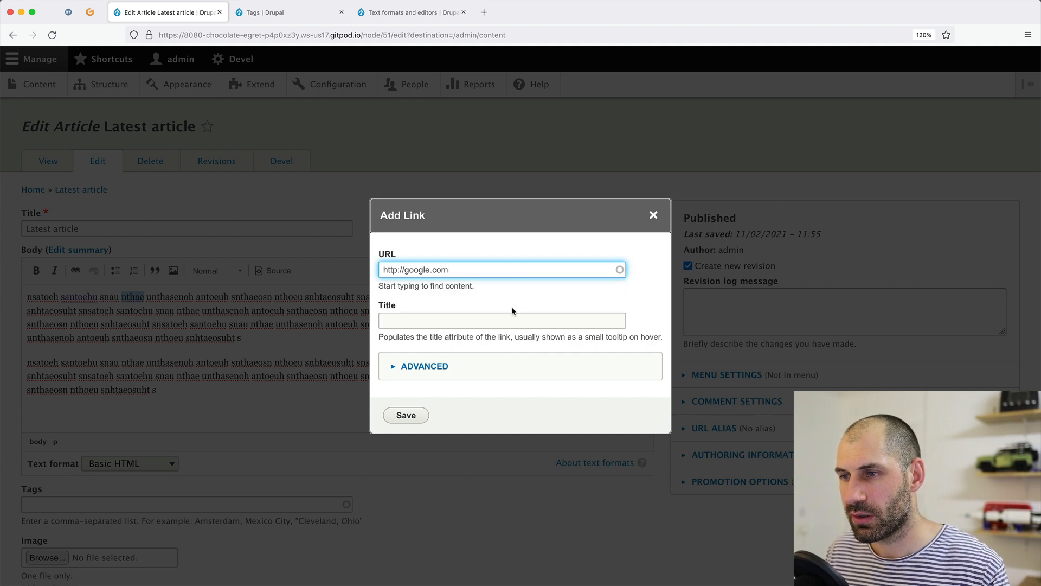
pyautogui.click(411, 415)
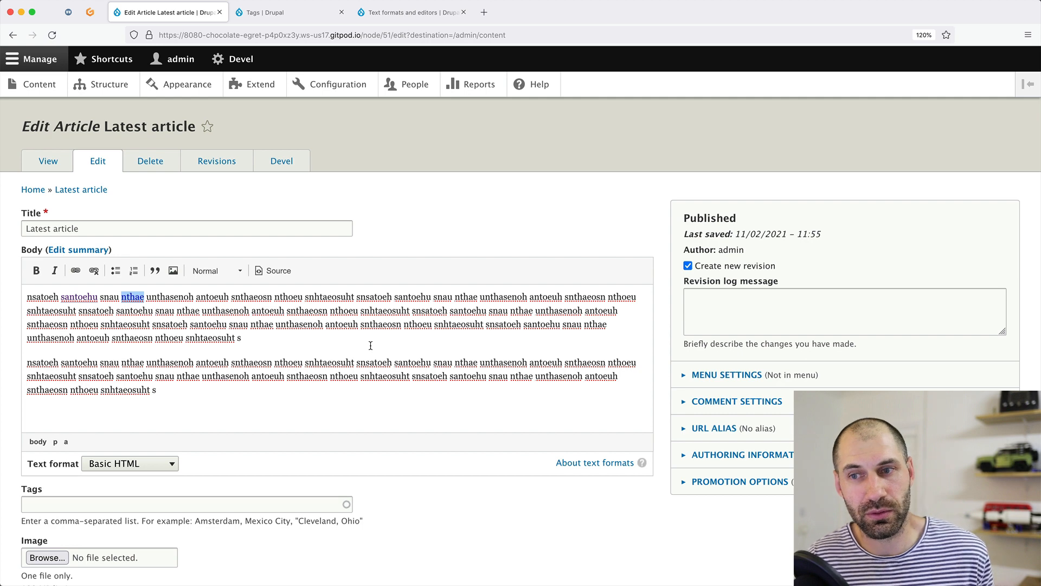
pyautogui.doubleClick(131, 298)
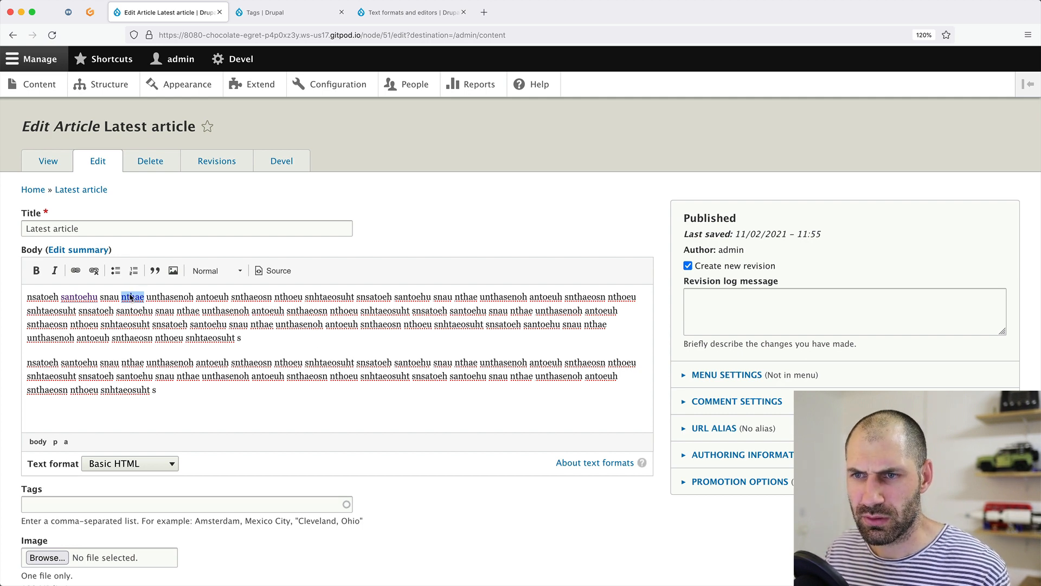
pyautogui.press('End')
pyautogui.hotkey('shift', 'alt', 'Left')
pyautogui.hotkey('shift', 'alt', 'Left')
pyautogui.hotkey('shift', 'alt', 'Left')
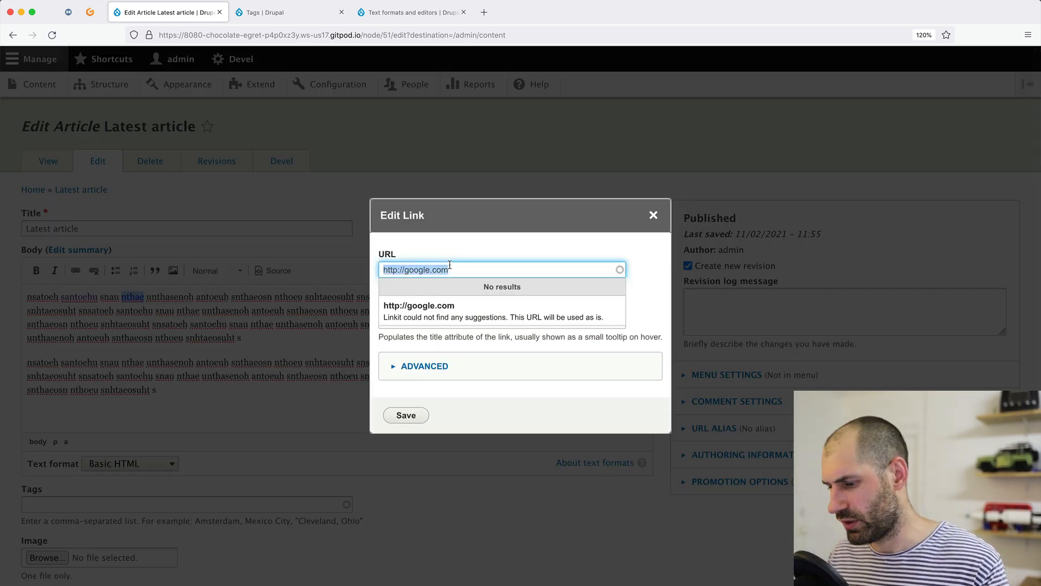
pyautogui.press('BackSpace')
pyautogui.write('/ontehuntaoehsahtoeunh')
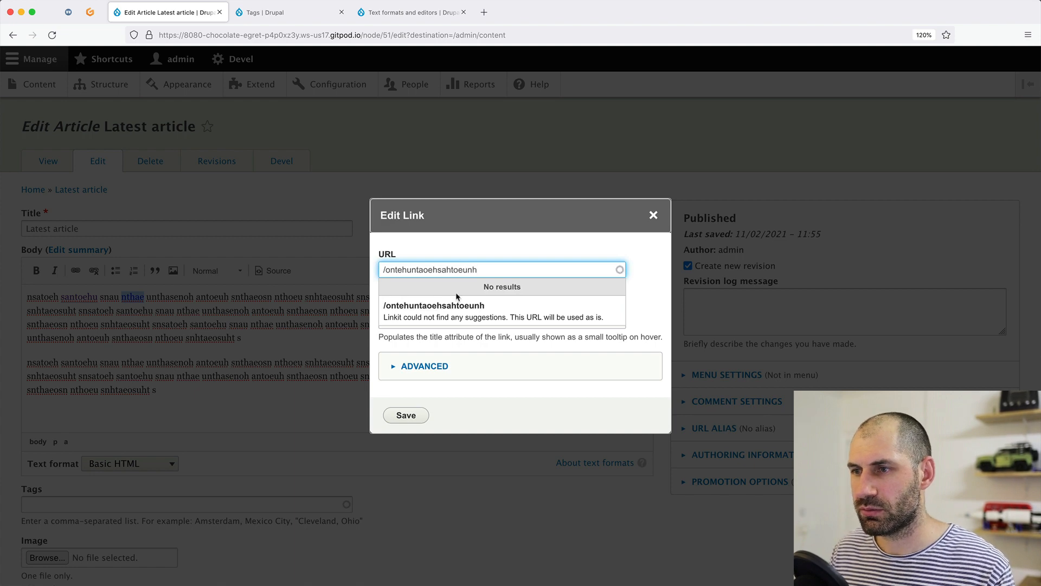
pyautogui.click(406, 415)
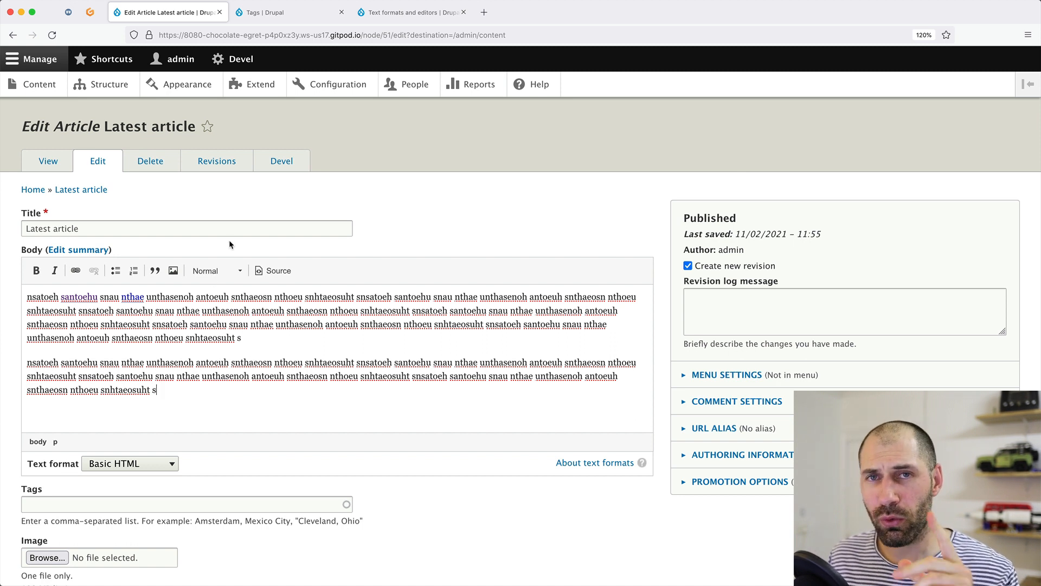
pyautogui.click(66, 17)
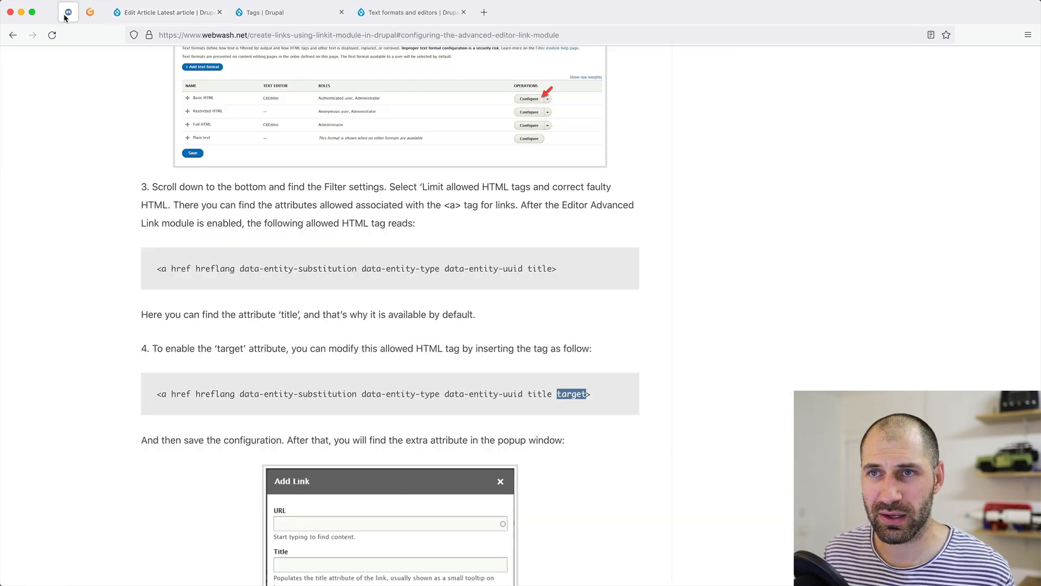
pyautogui.scroll(20, 235, 346)
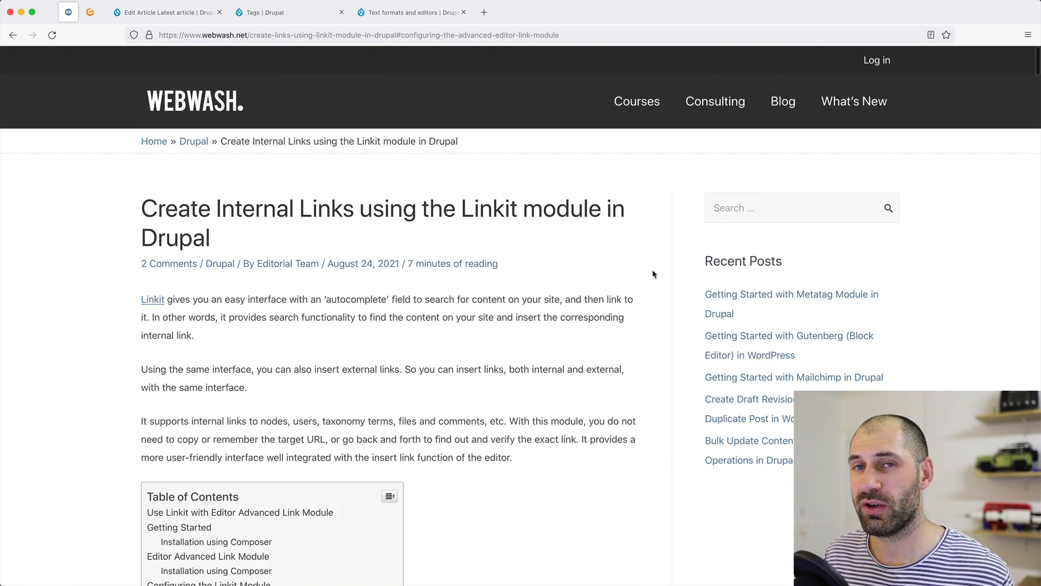
pyautogui.click(640, 113)
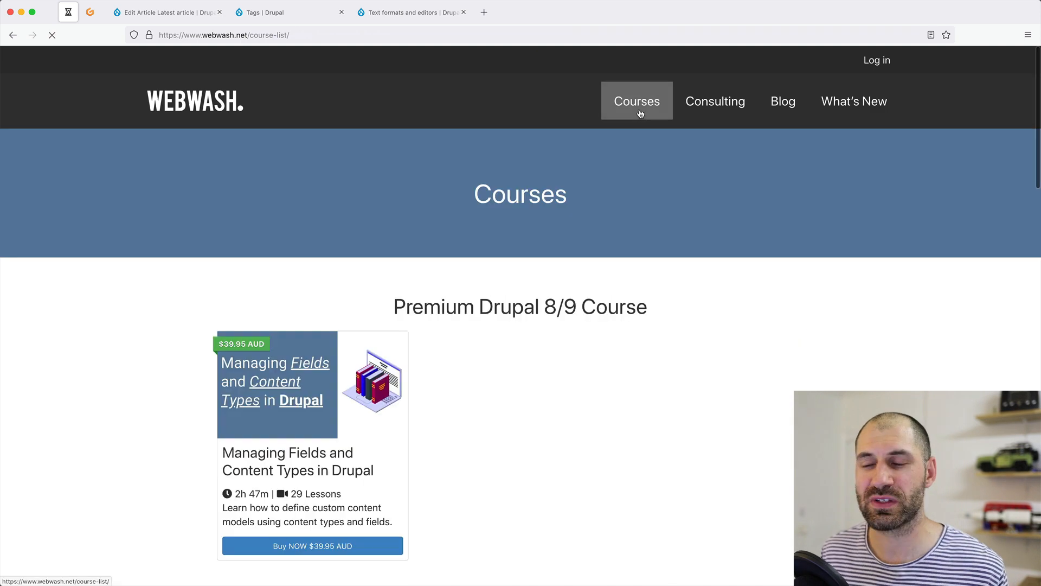
pyautogui.scroll(-9, 128, 437)
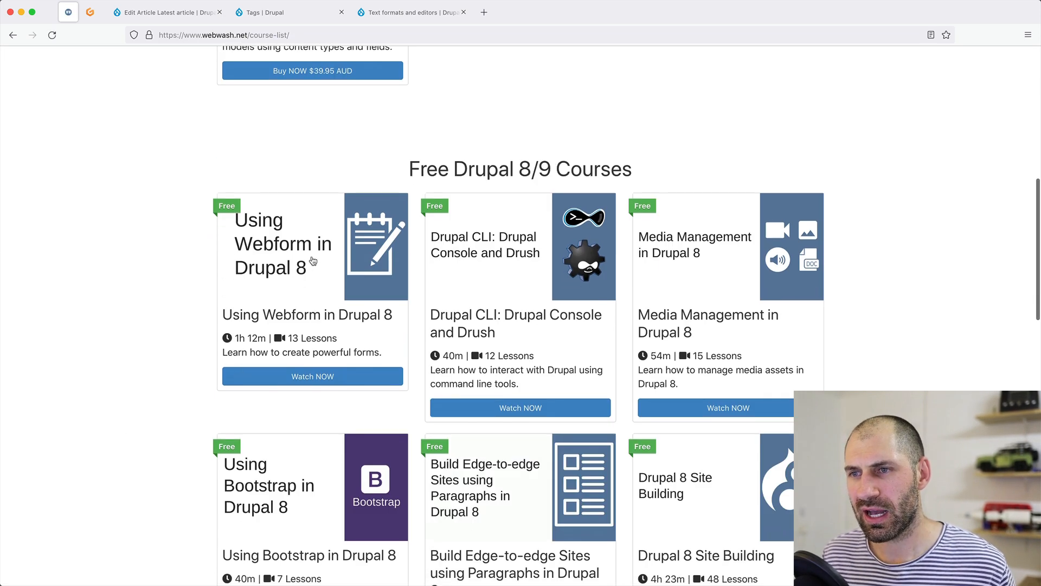
pyautogui.click(313, 261)
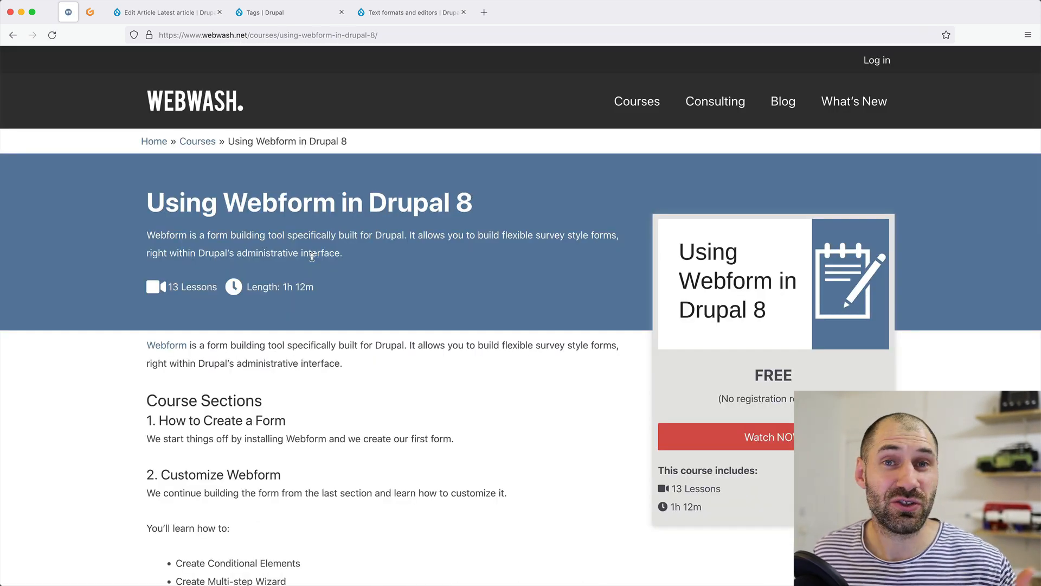
pyautogui.scroll(-2, 445, 392)
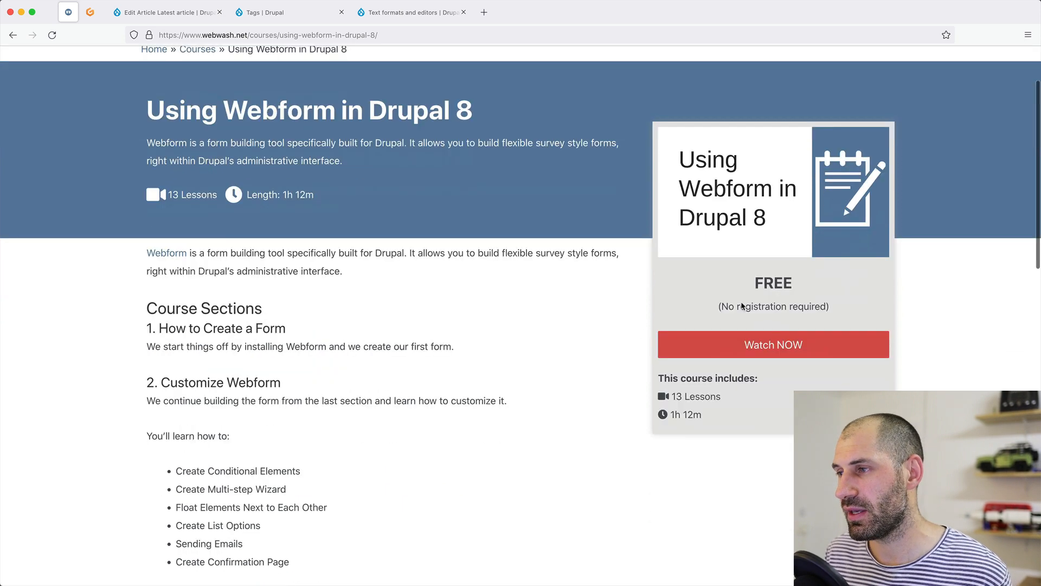
pyautogui.scroll(-13, 569, 380)
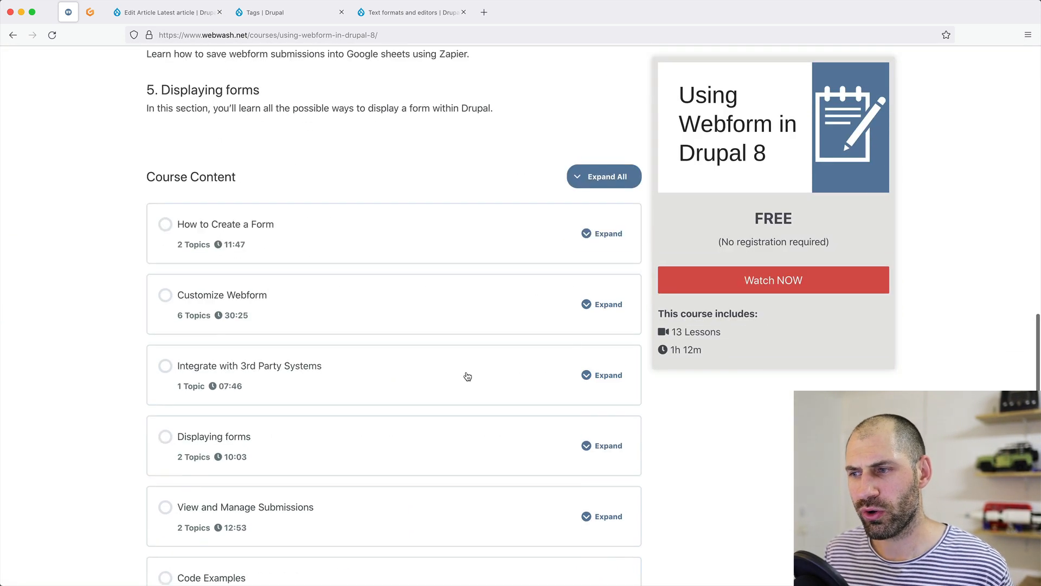
pyautogui.click(607, 269)
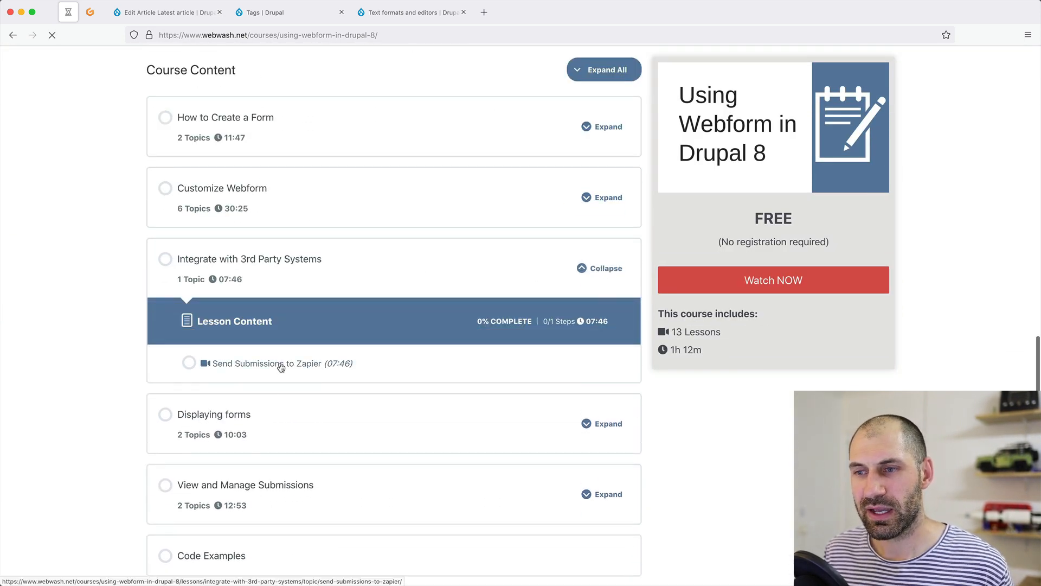
pyautogui.click(279, 365)
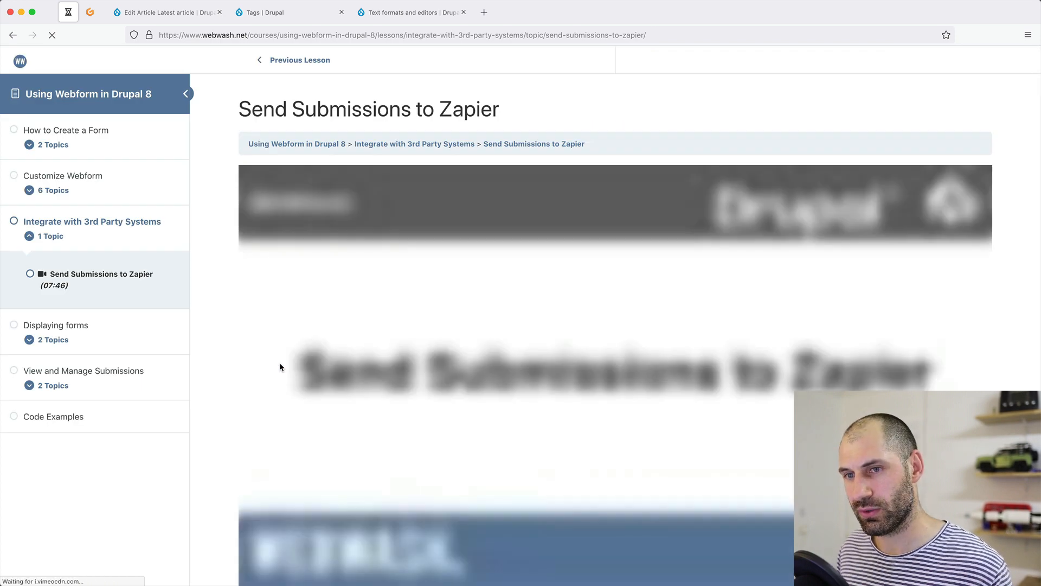
pyautogui.scroll(-2, 281, 309)
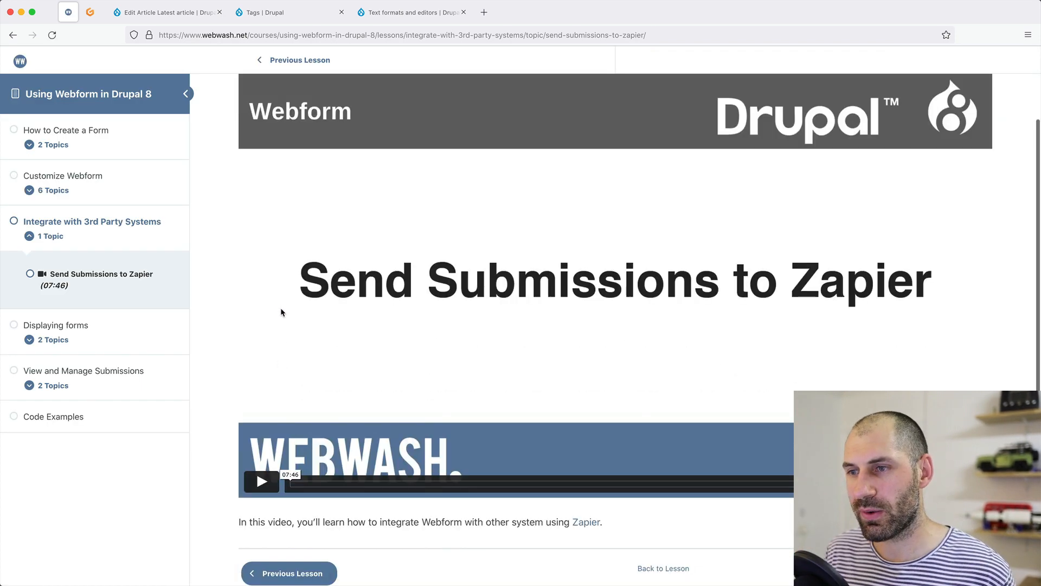
pyautogui.scroll(2, 237, 283)
pyautogui.press('super+bracketleft')
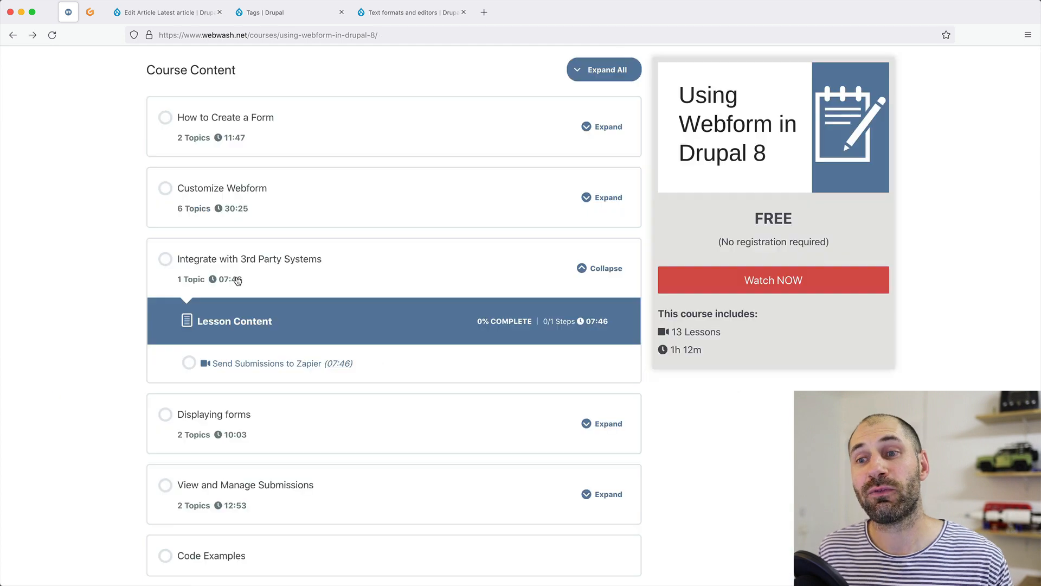
pyautogui.press('super+bracketleft')
pyautogui.scroll(6, 232, 279)
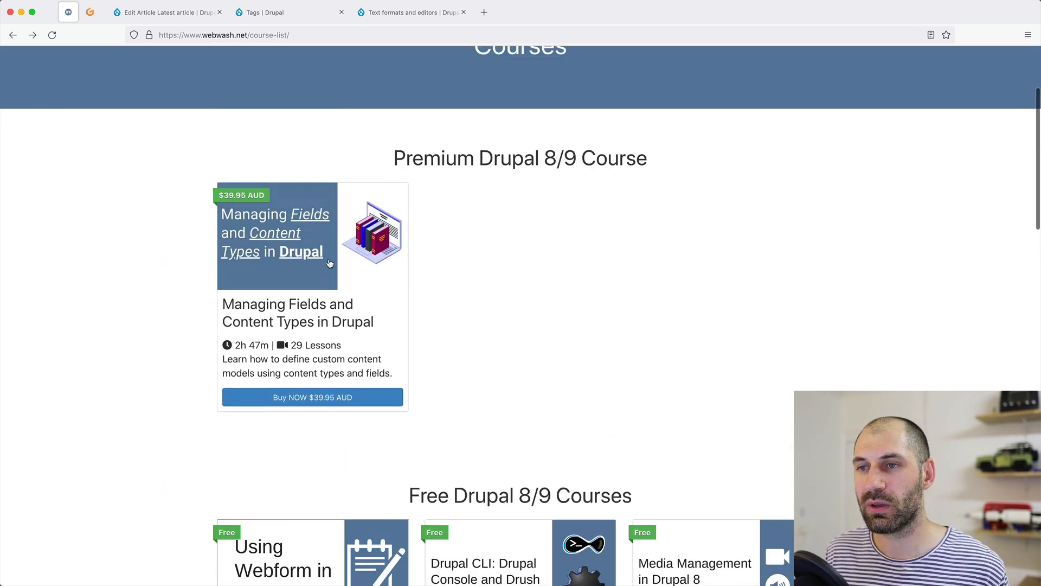
pyautogui.click(330, 264)
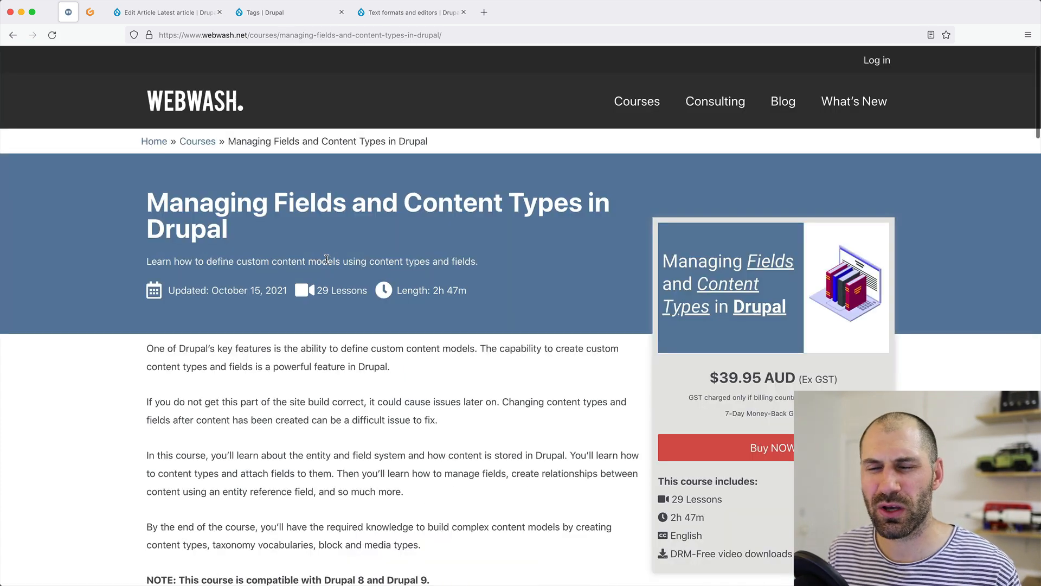
pyautogui.scroll(-10, 325, 261)
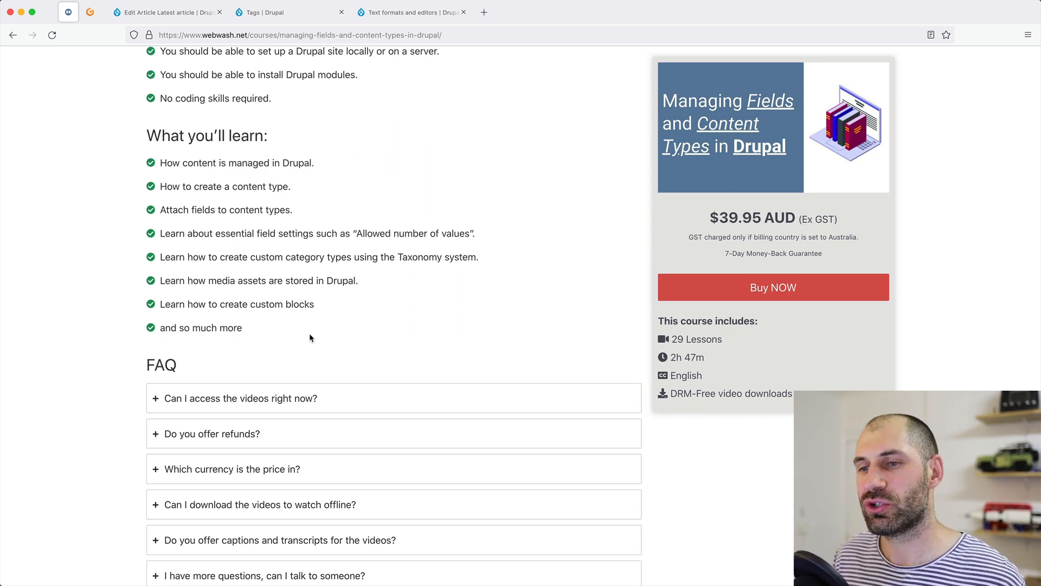
pyautogui.scroll(-10, 310, 337)
pyautogui.scroll(-15, 335, 372)
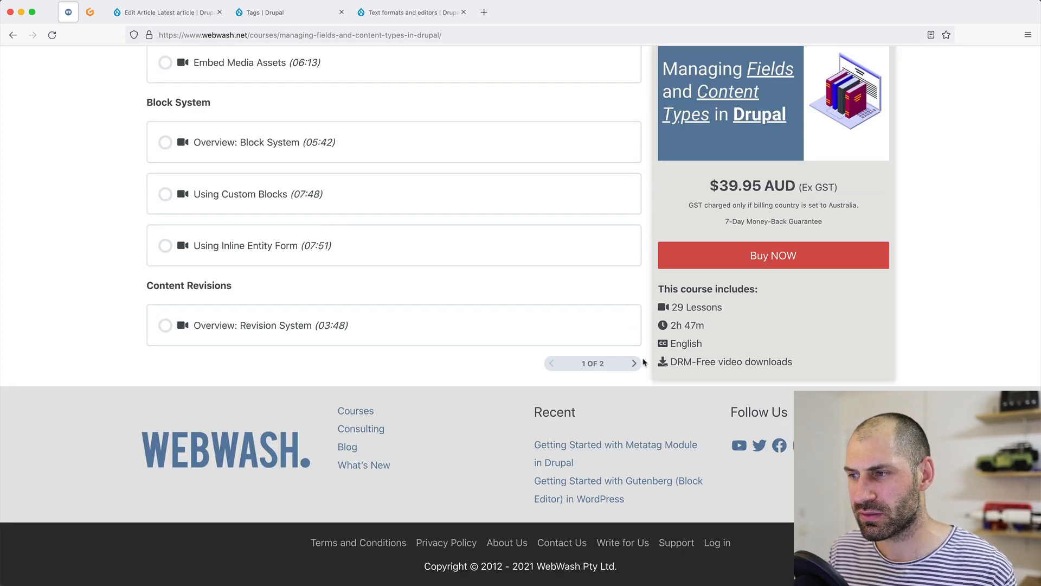
pyautogui.click(634, 363)
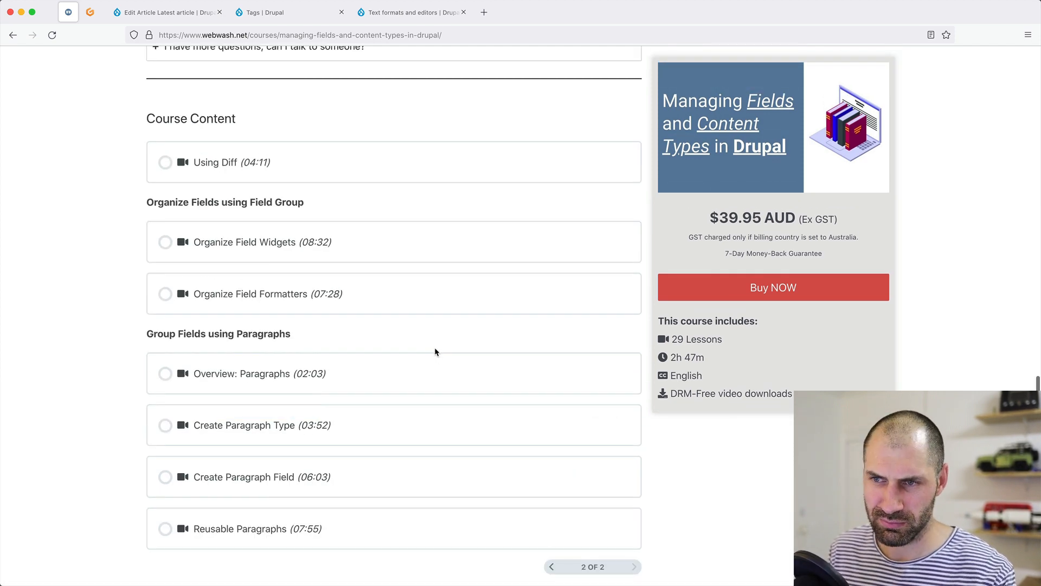
pyautogui.scroll(-1, 425, 348)
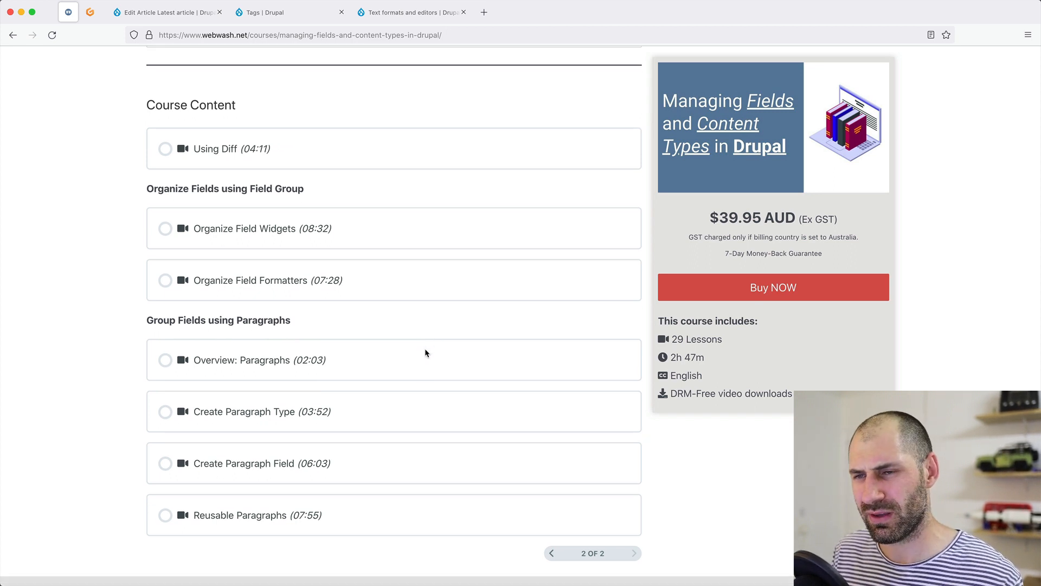
pyautogui.scroll(1, 425, 353)
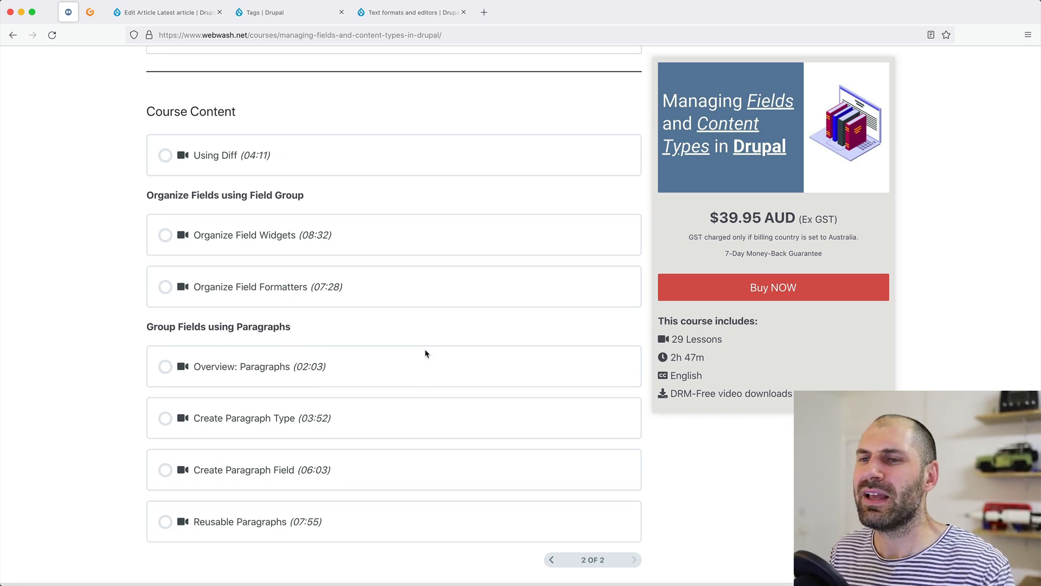
pyautogui.scroll(4, 425, 353)
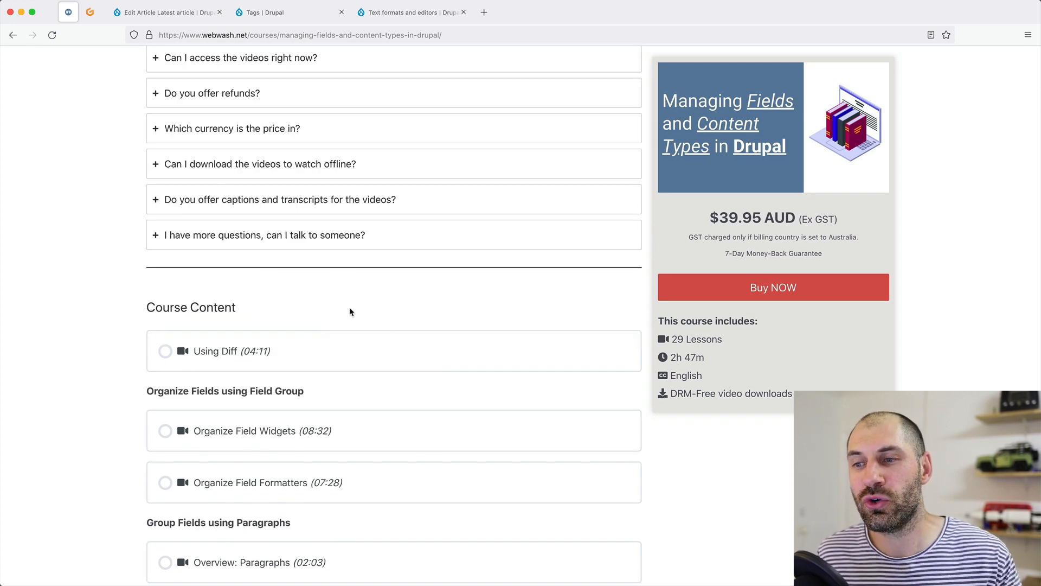
pyautogui.scroll(9, 349, 312)
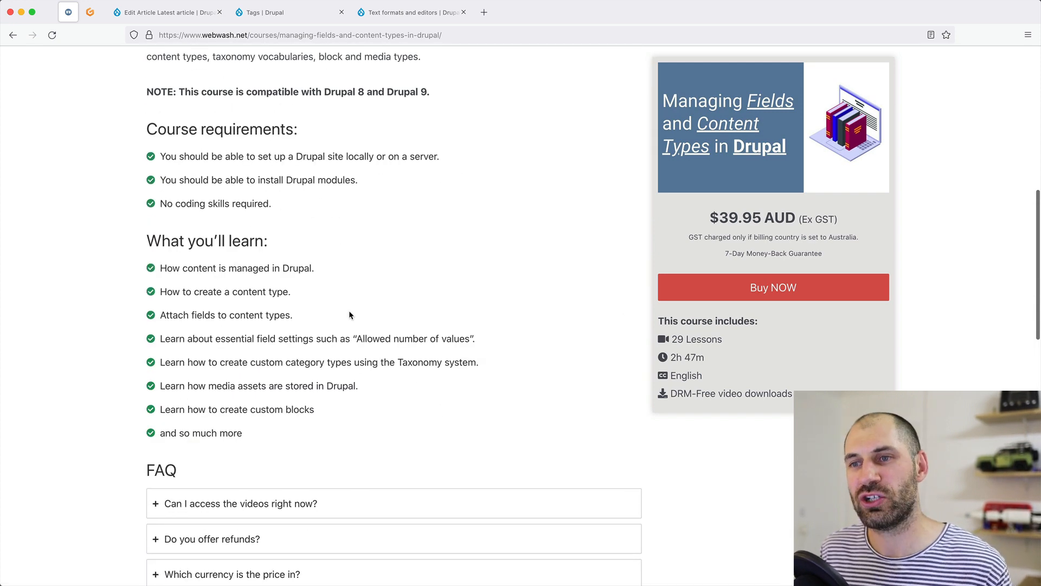
pyautogui.scroll(5, 349, 314)
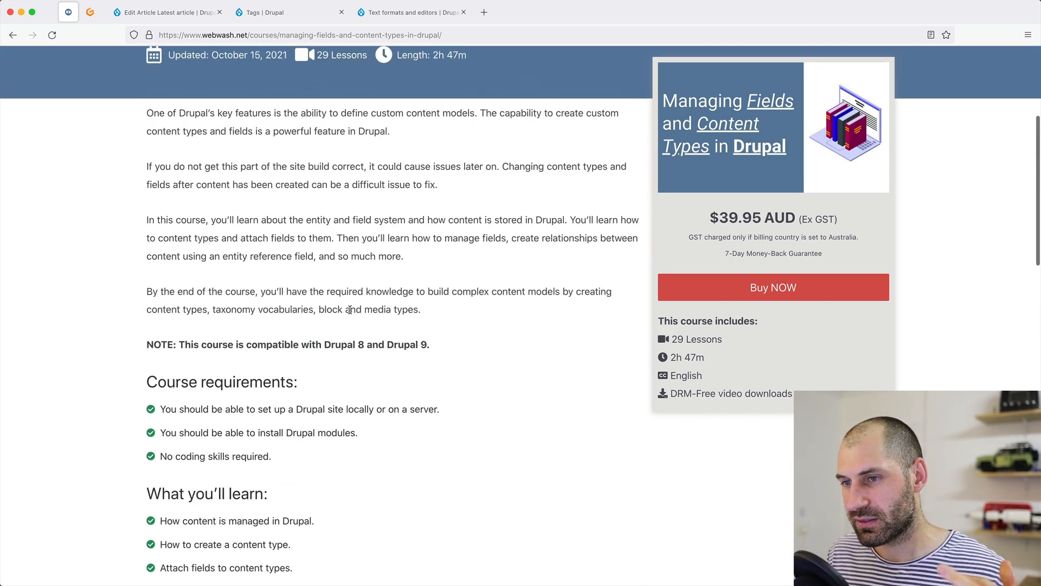
pyautogui.scroll(3, 351, 310)
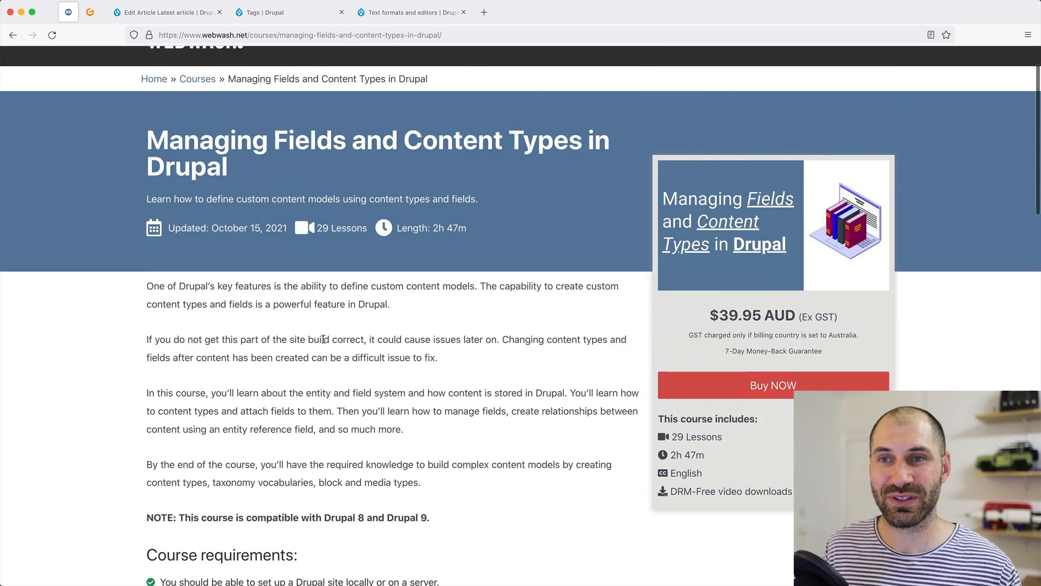
pyautogui.press('super+Left')
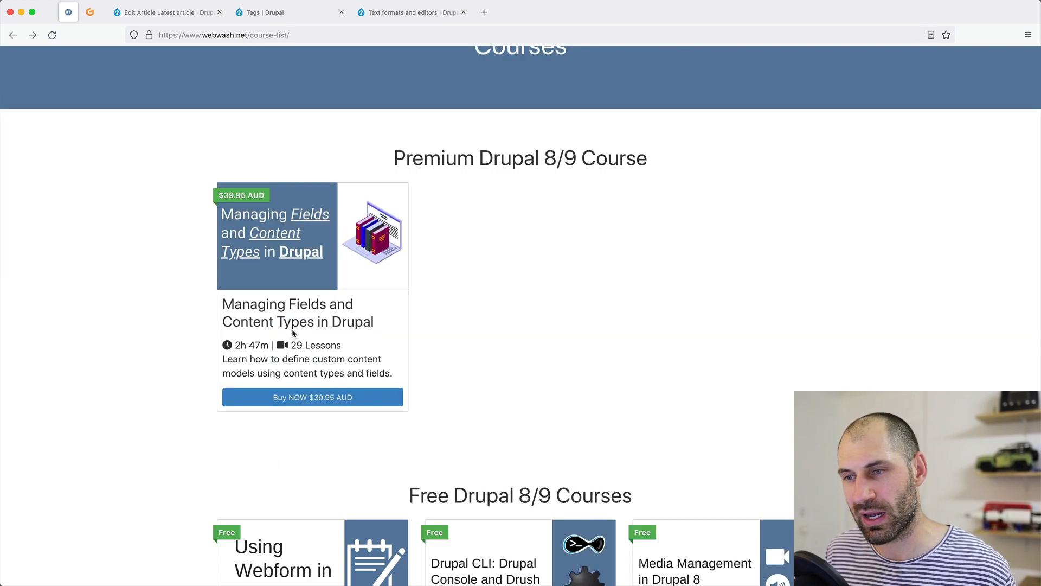
pyautogui.scroll(3, 292, 329)
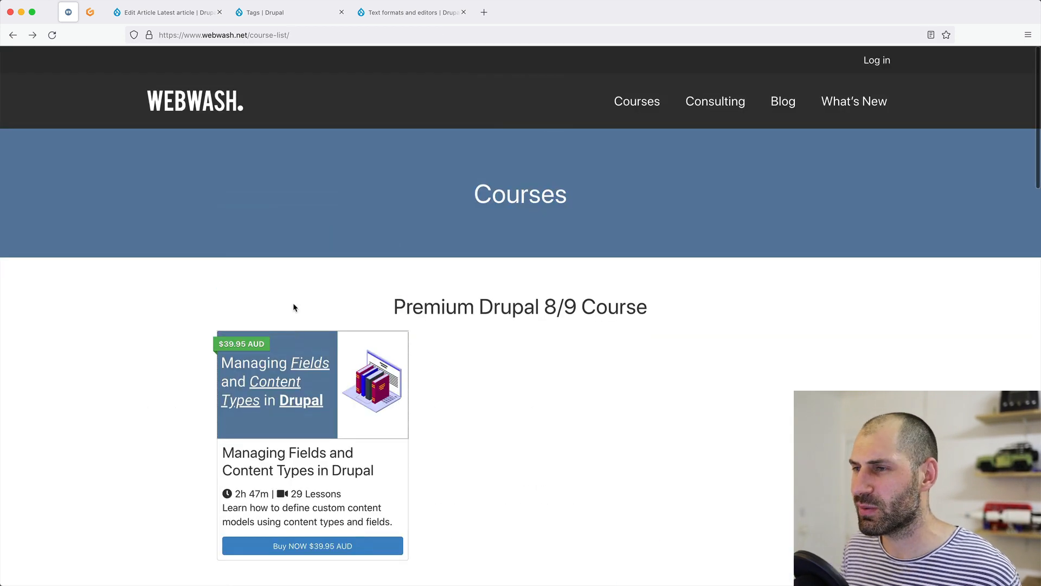